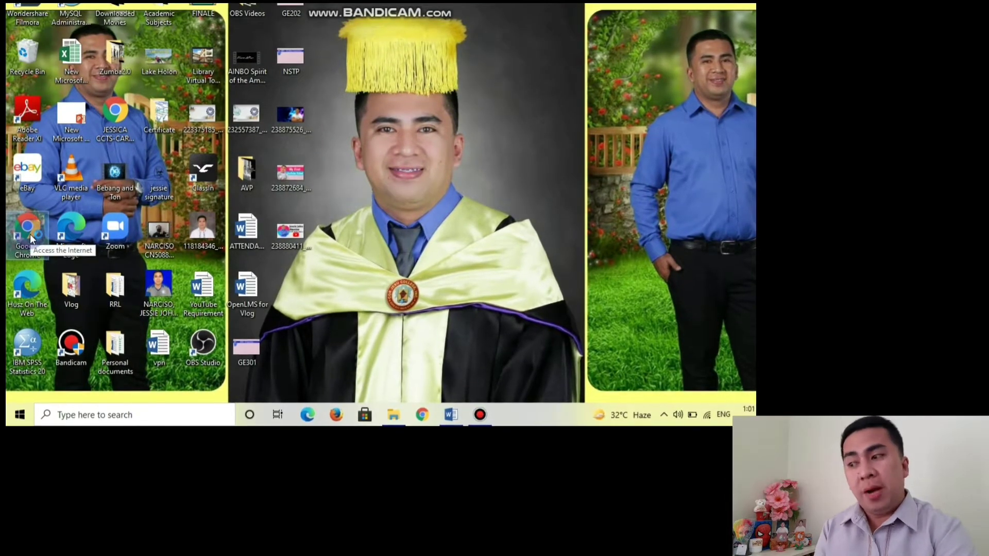
# Open Google Chrome and go to the school's learning site at rmmc.myopenlms.net.
pyautogui.doubleClick(28, 229)
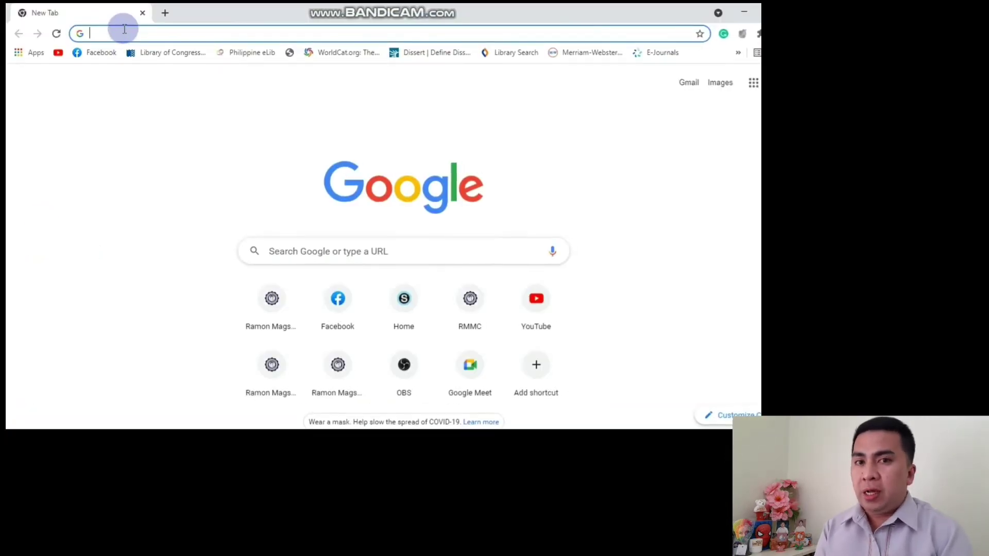
pyautogui.write('R')
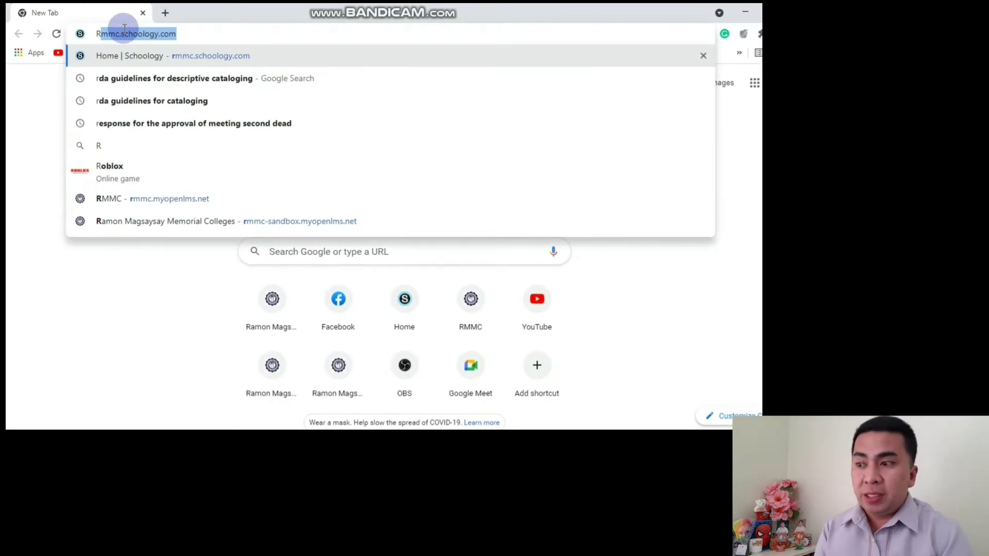
pyautogui.write('MMC..')
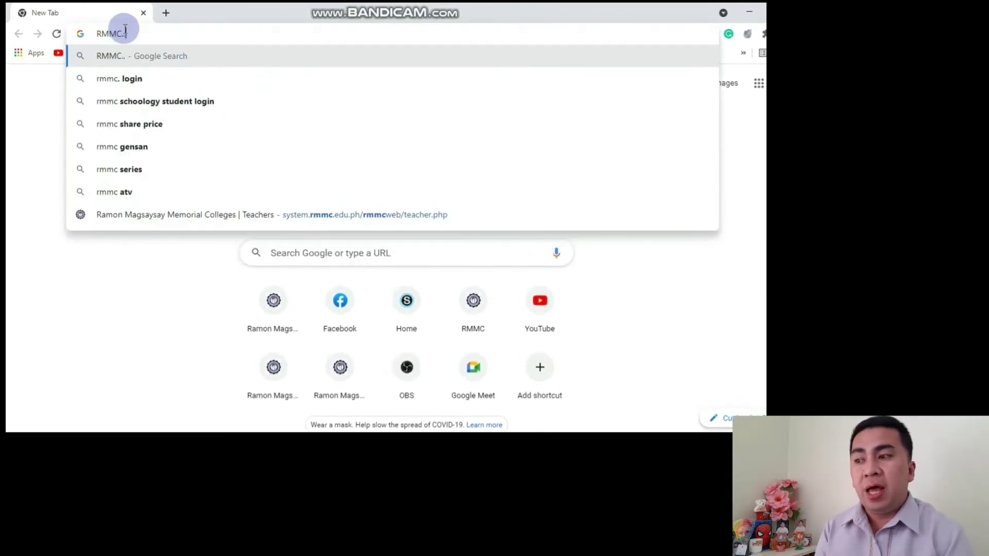
pyautogui.press('BackSpace')
pyautogui.write('MY')
pyautogui.press('Return')
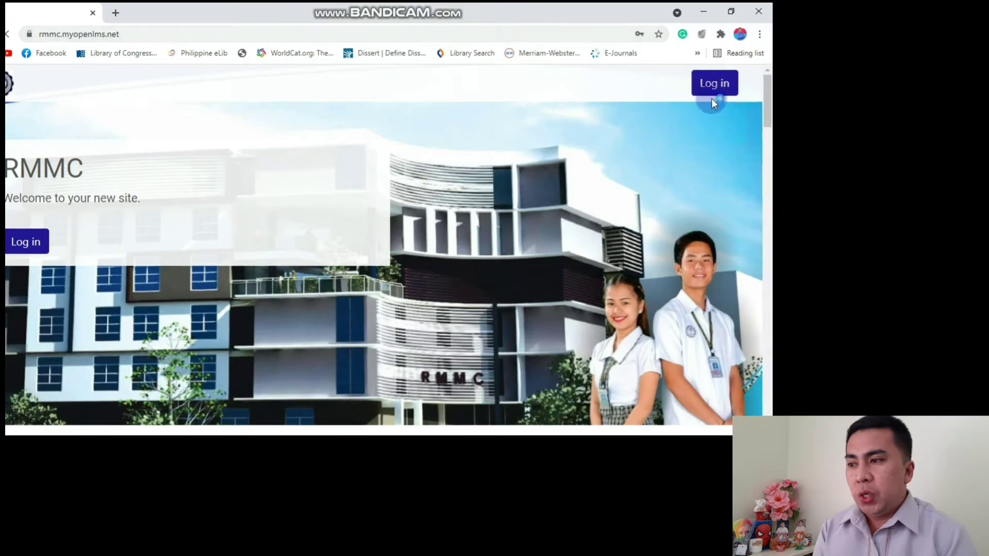
# Log in to the RMMC site with the saved account and open the GE301 - Art Appreciation course.
pyautogui.click(719, 85)
pyautogui.click(373, 298)
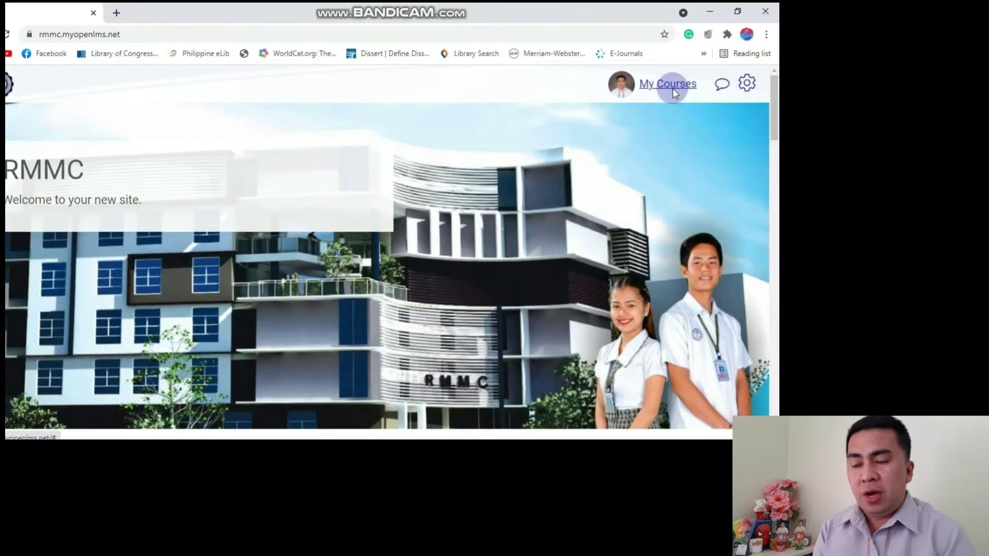
pyautogui.click(716, 59)
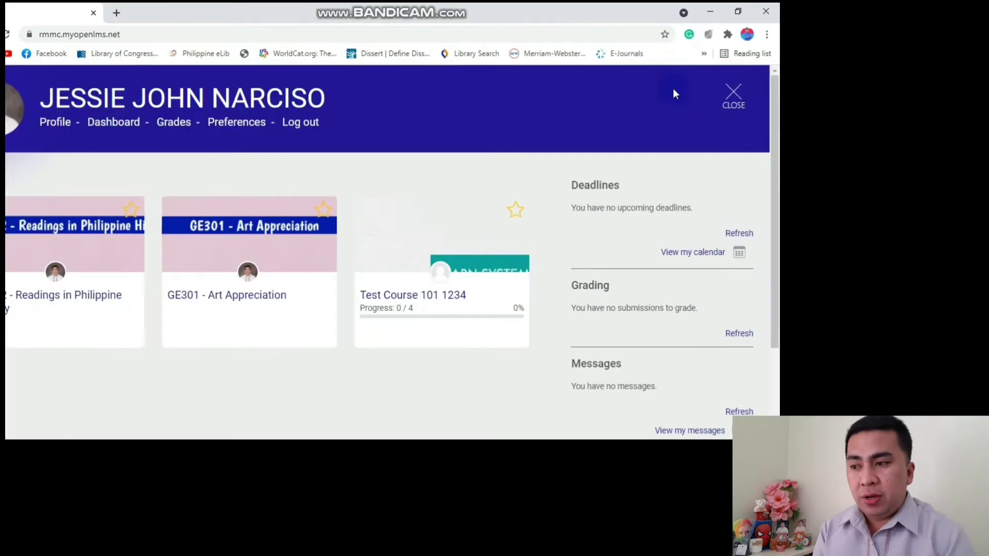
pyautogui.click(511, 219)
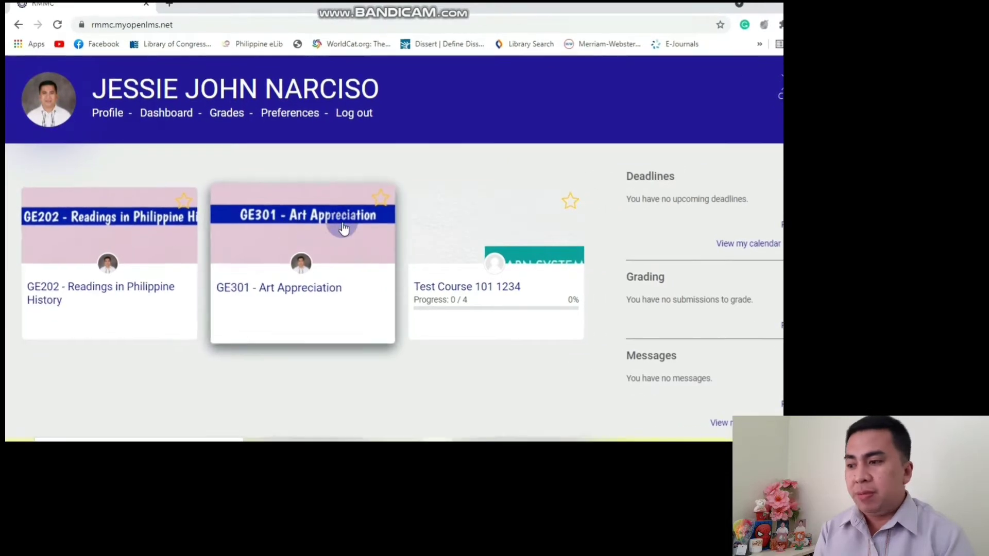
pyautogui.click(431, 258)
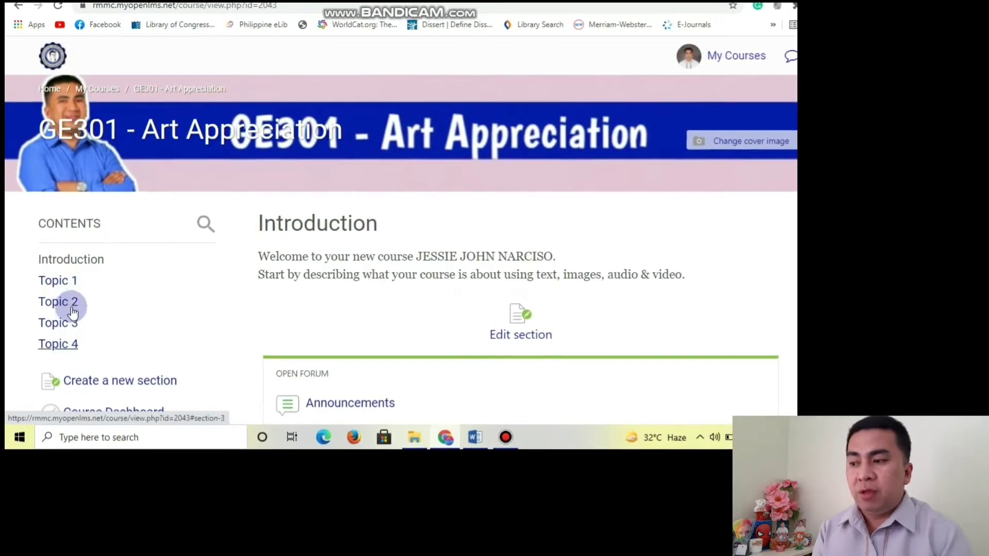
# Edit the Topic 1 section of the course and change its section name to "GE301 Prelim 2021".
pyautogui.click(72, 284)
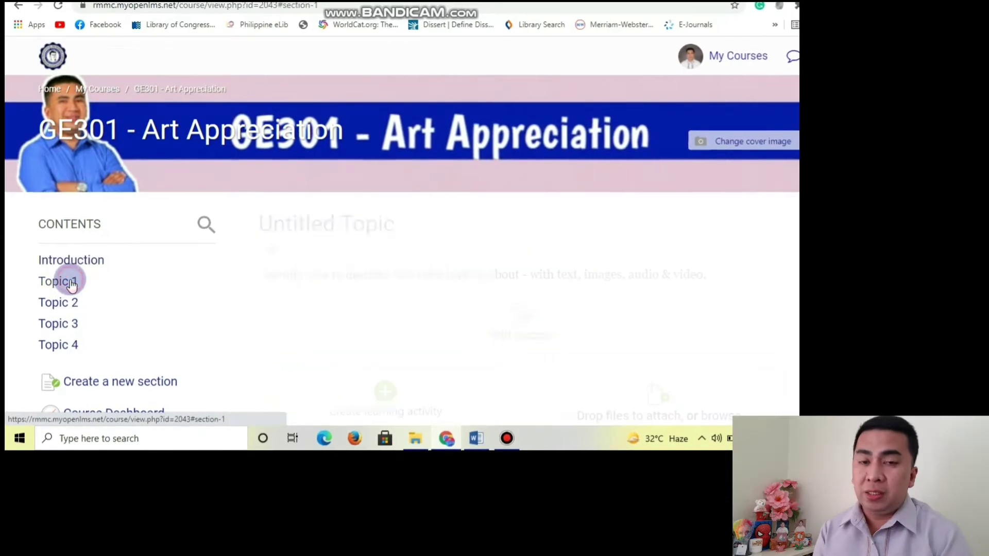
pyautogui.click(465, 337)
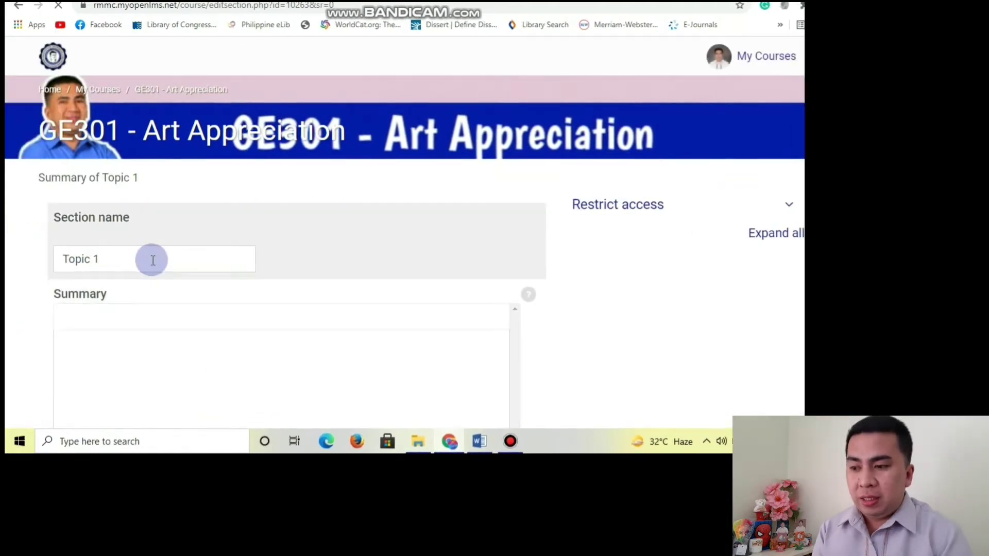
pyautogui.moveTo(153, 260); pyautogui.dragTo(47, 258)
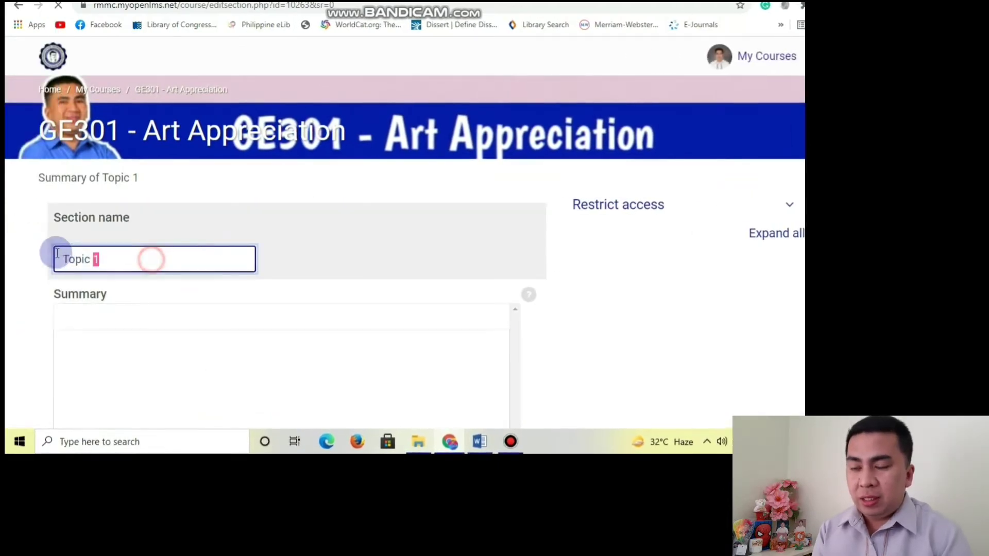
pyautogui.write('GE')
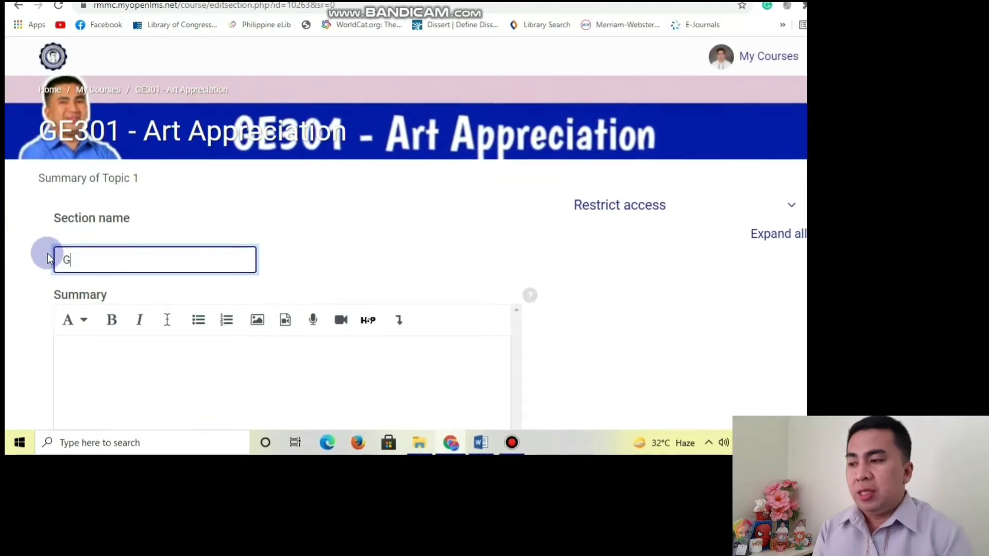
pyautogui.write('301')
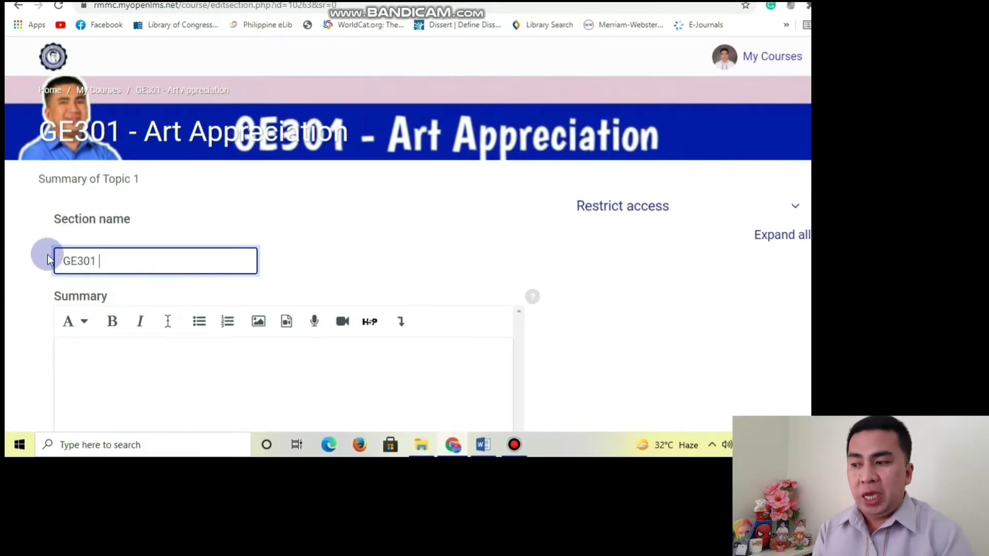
pyautogui.write(' Prelim 2021')
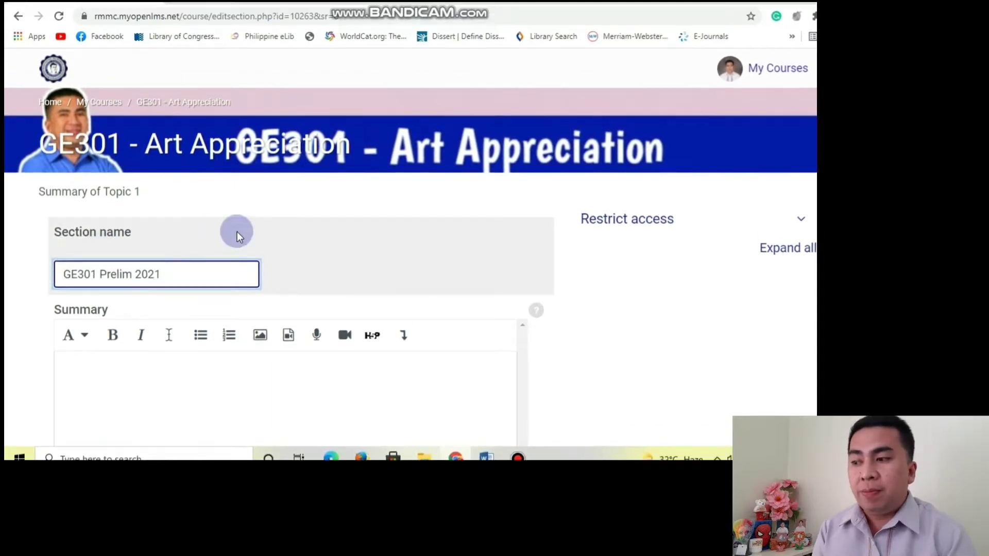
# Enter "All for Prelim" as the summary of the prelim section and save the changes.
pyautogui.scroll(-3, 237, 230)
pyautogui.click(209, 240)
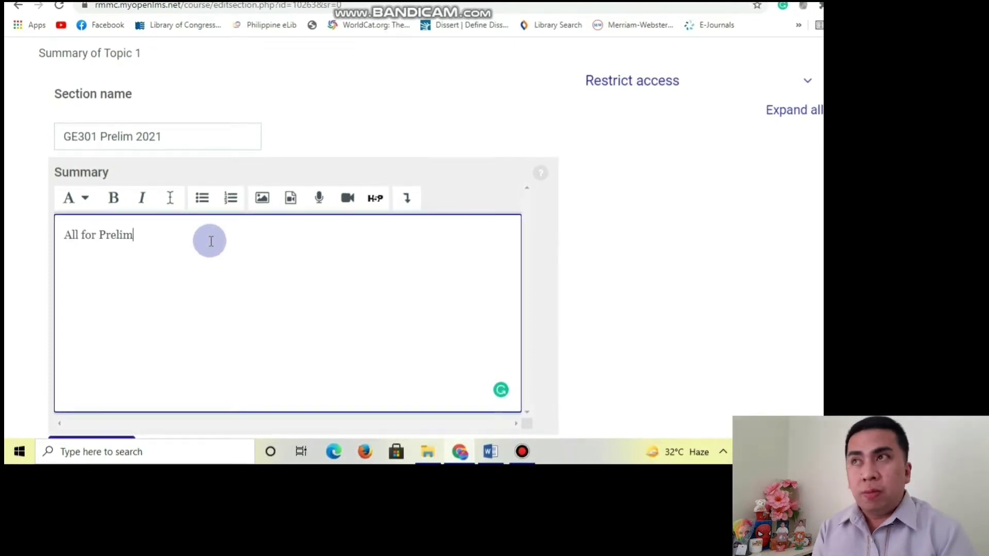
pyautogui.scroll(-3, 130, 287)
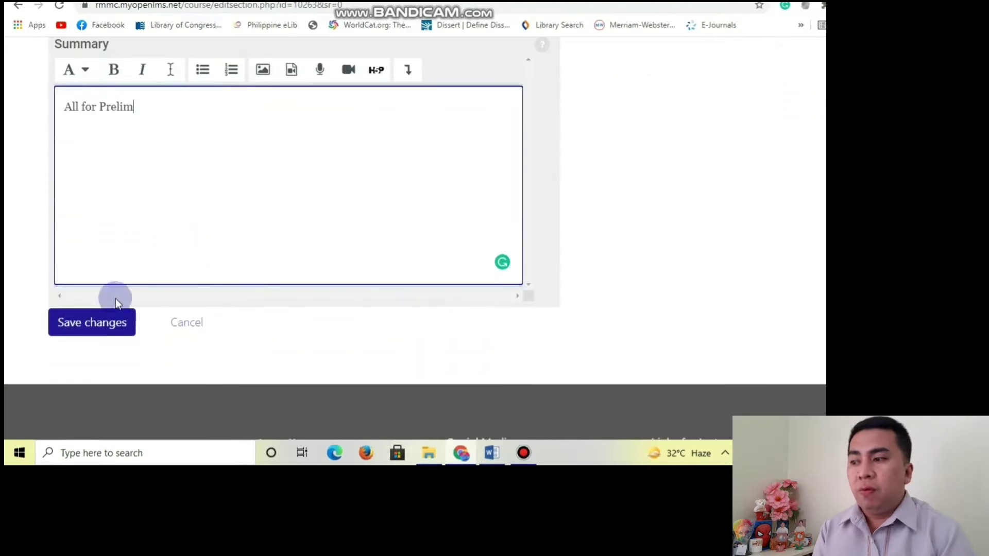
pyautogui.click(104, 323)
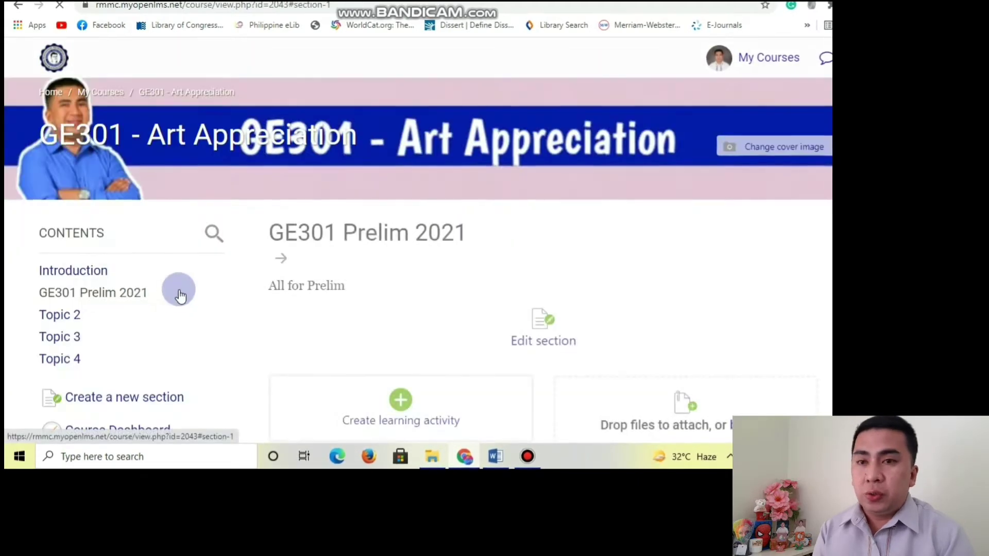
# Edit the Topic 2 section and change its section name to "GE301 Midterm 2021".
pyautogui.click(60, 316)
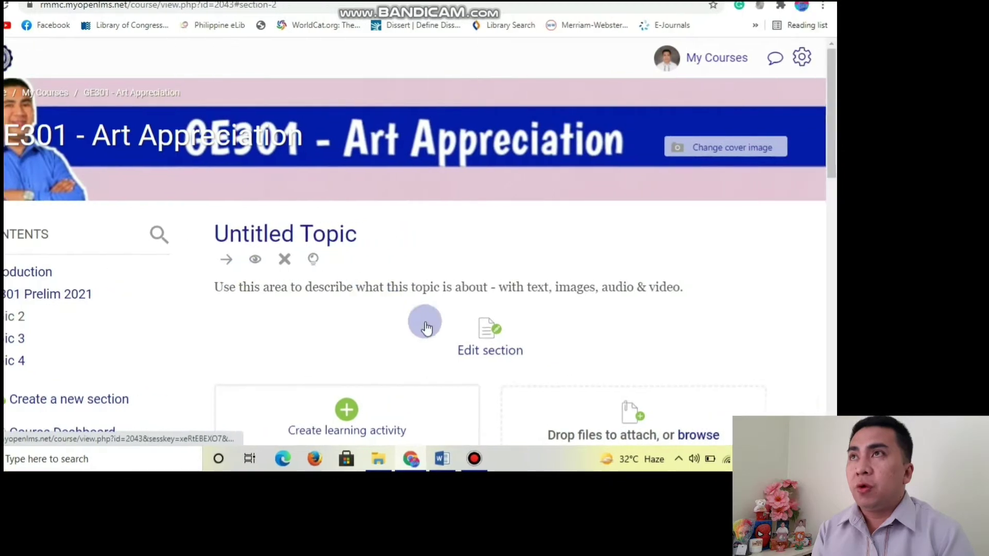
pyautogui.click(486, 352)
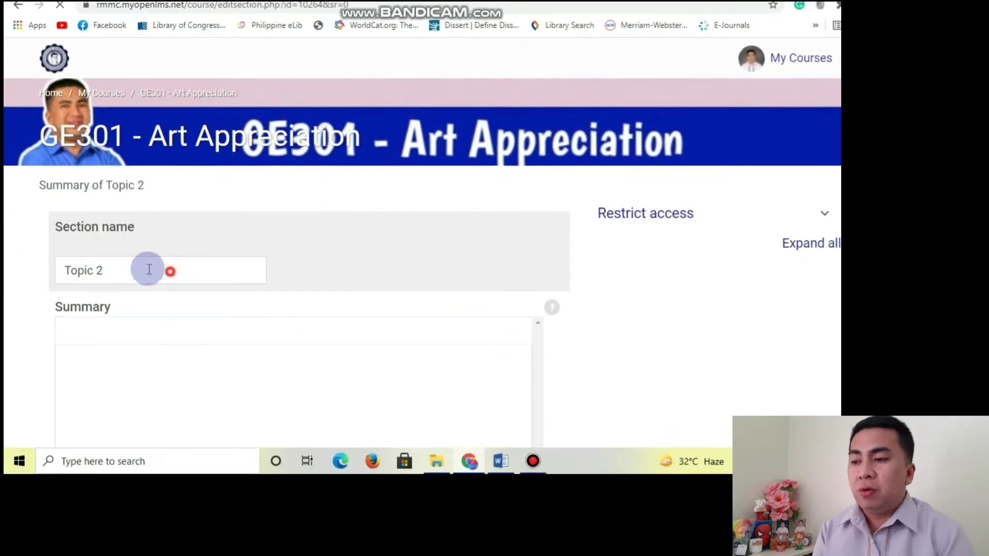
pyautogui.moveTo(148, 269); pyautogui.dragTo(11, 265)
pyautogui.write('G')
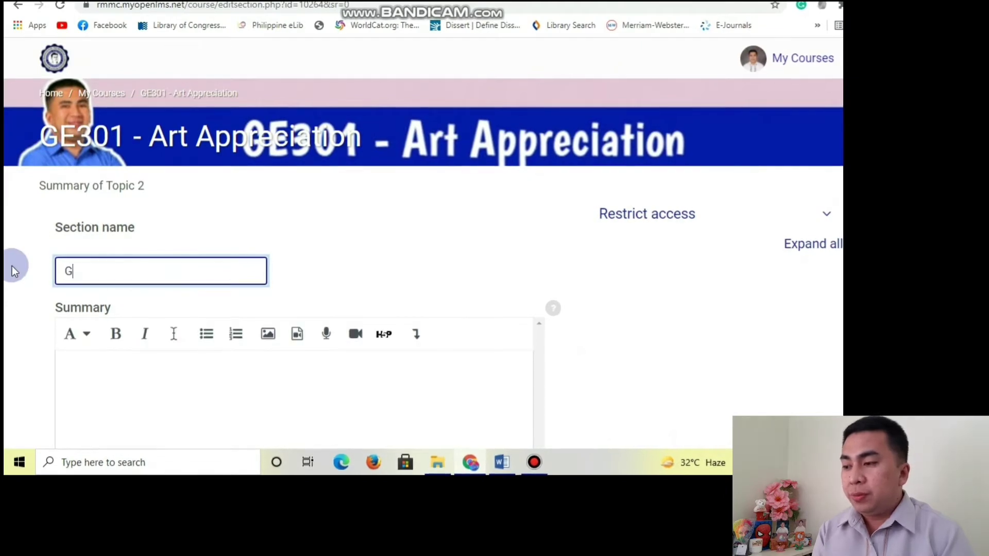
pyautogui.write('E301')
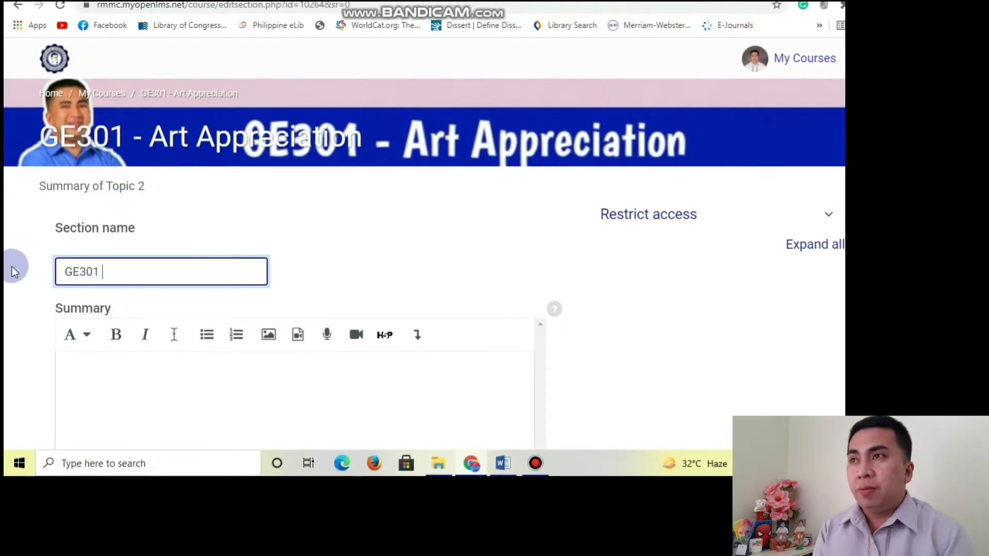
pyautogui.write(' ff')
pyautogui.press('BackSpace')
pyautogui.press('BackSpace')
pyautogui.press('BackSpace')
pyautogui.write('Midterm 2021')
# Enter "All for Midterm" as the summary of the midterm section and save the changes.
pyautogui.scroll(-1, 152, 316)
pyautogui.click(171, 318)
pyautogui.write('All for ')
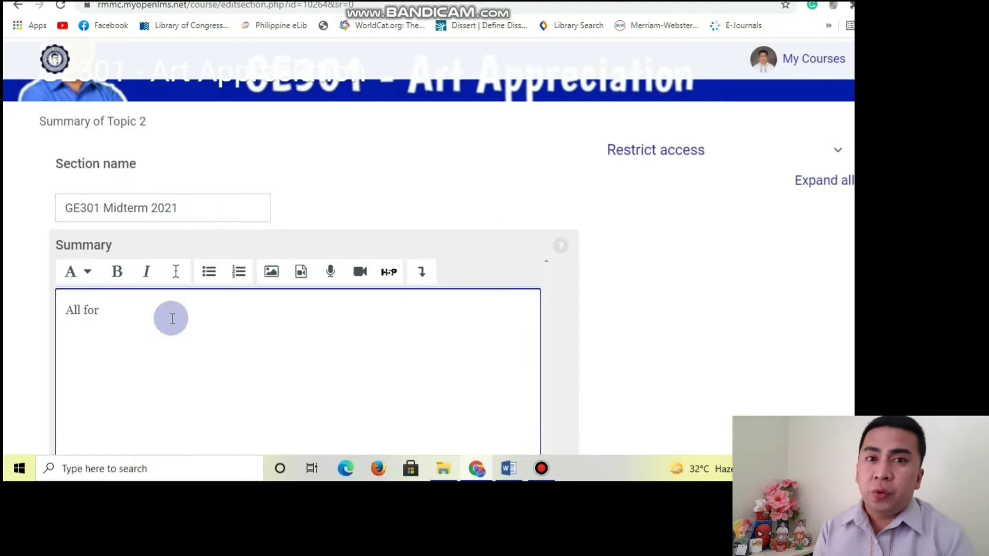
pyautogui.write('Midterm')
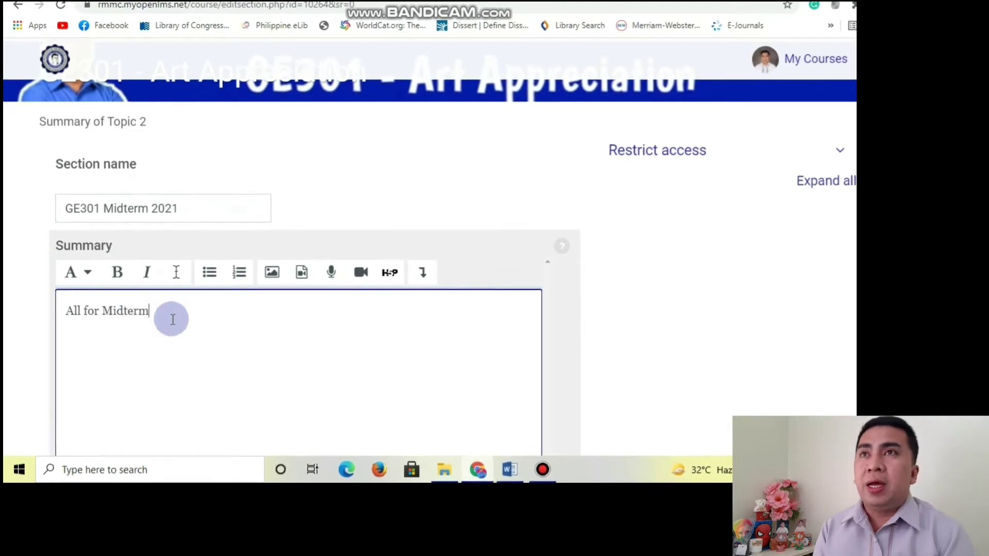
pyautogui.scroll(-3, 172, 319)
pyautogui.click(96, 336)
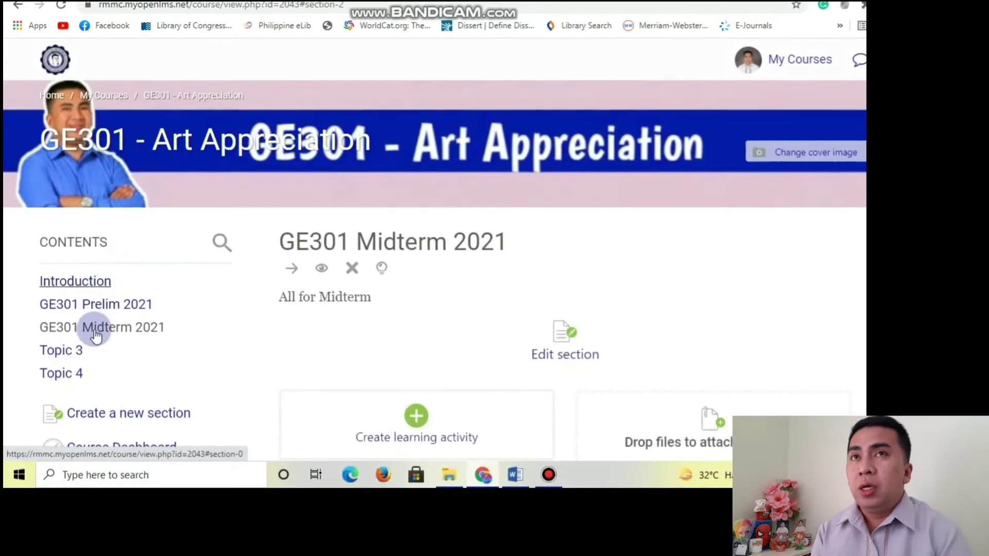
# Edit the Topic 3 section and change its section name to "GE301 Final 2021".
pyautogui.click(72, 355)
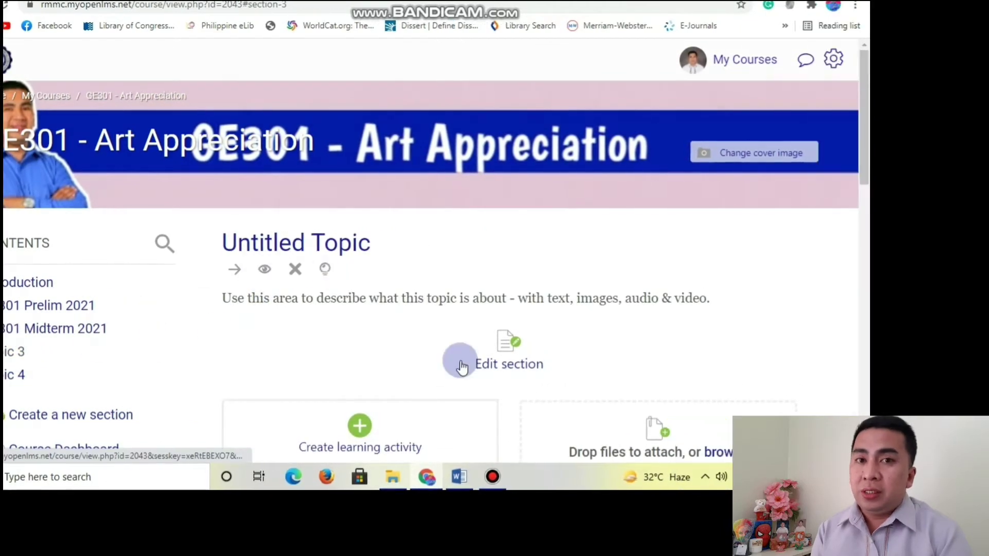
pyautogui.click(463, 356)
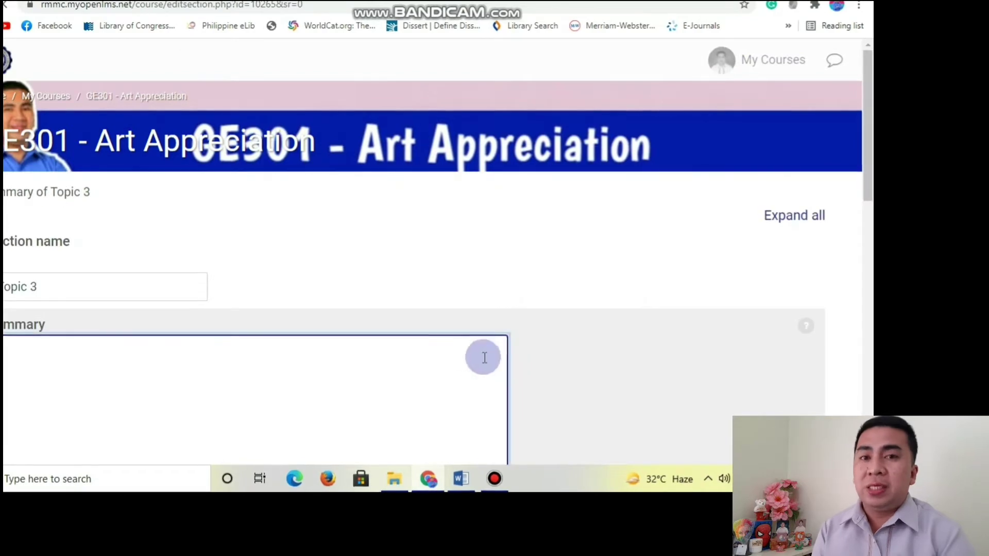
pyautogui.click(110, 274)
pyautogui.click(6, 278)
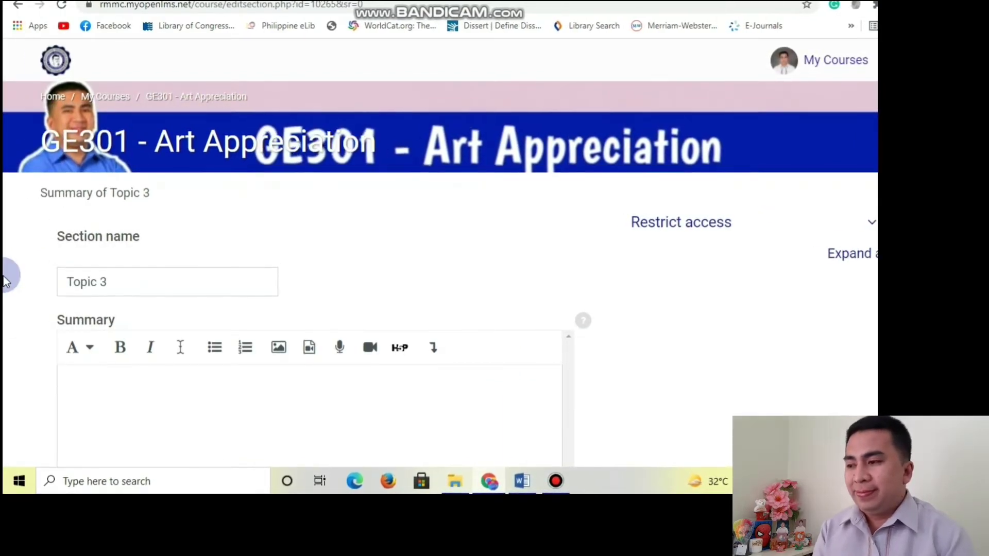
pyautogui.tripleClick(72, 282)
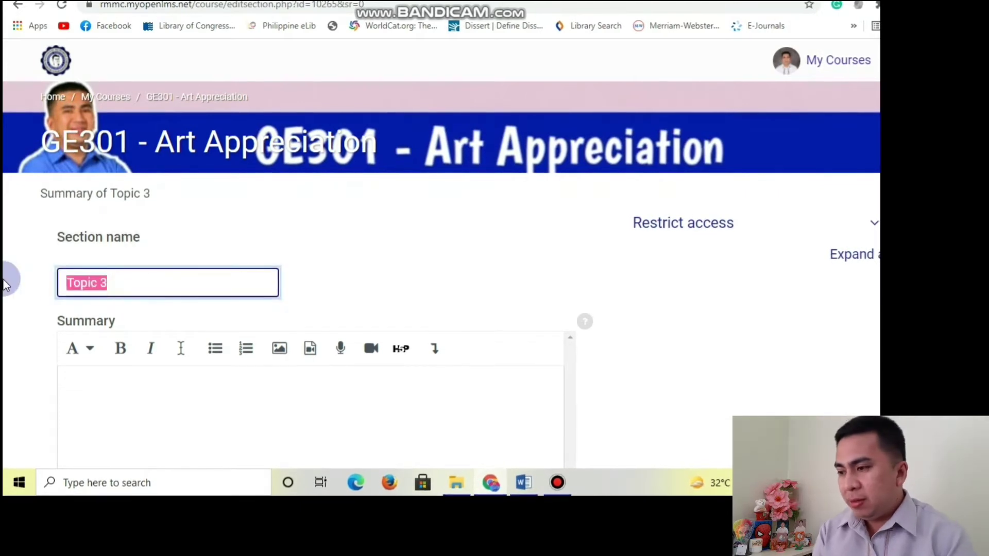
pyautogui.write('GE301')
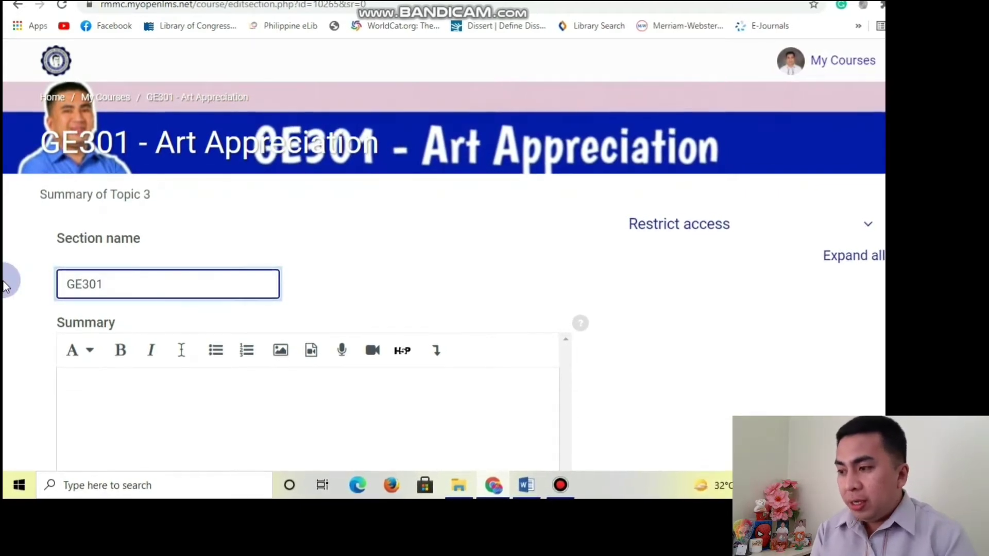
pyautogui.write(' Final')
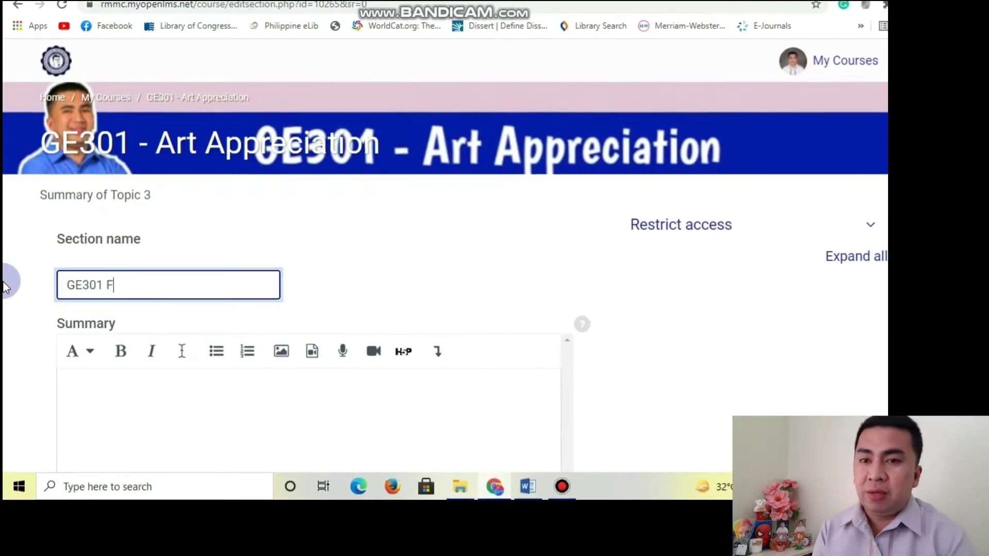
pyautogui.write(' 2021')
# Enter "All for Final" as the summary of the final section and save the changes.
pyautogui.scroll(-3, 88, 287)
pyautogui.click(159, 281)
pyautogui.write('A')
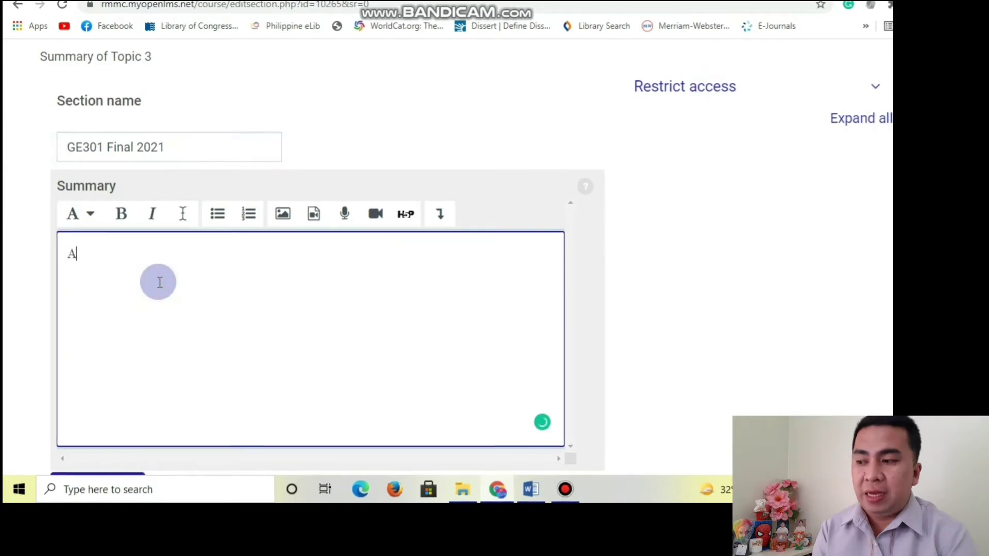
pyautogui.write('ll for Final')
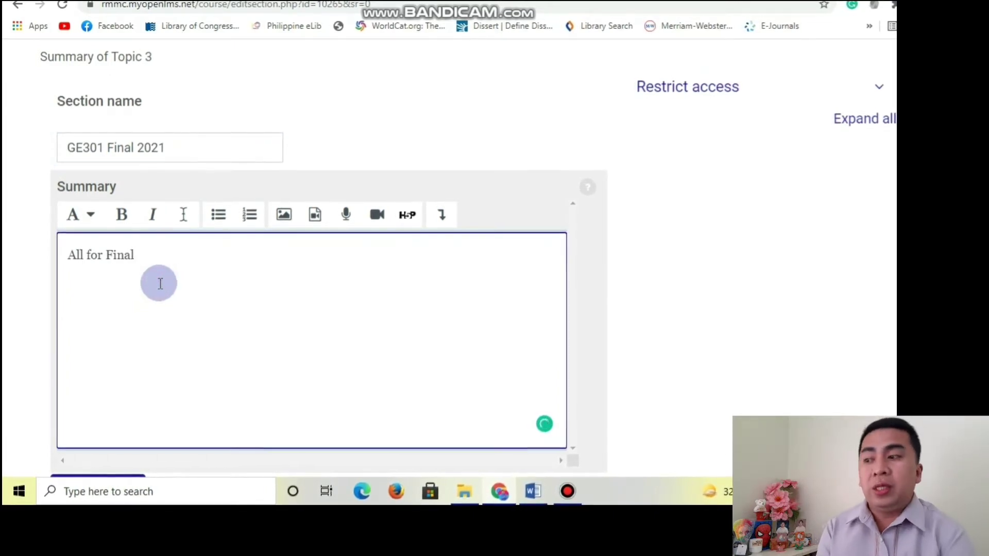
pyautogui.scroll(-5, 126, 291)
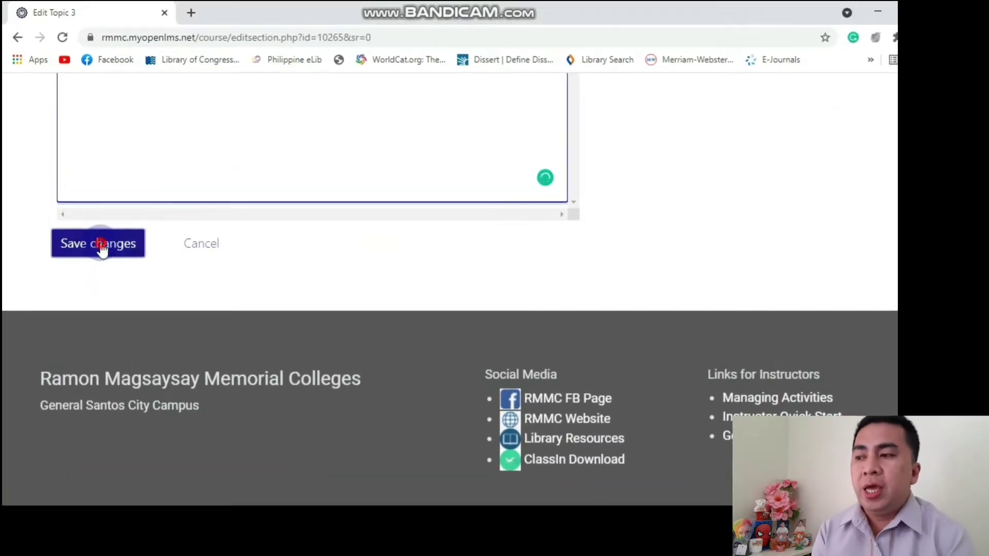
pyautogui.click(101, 213)
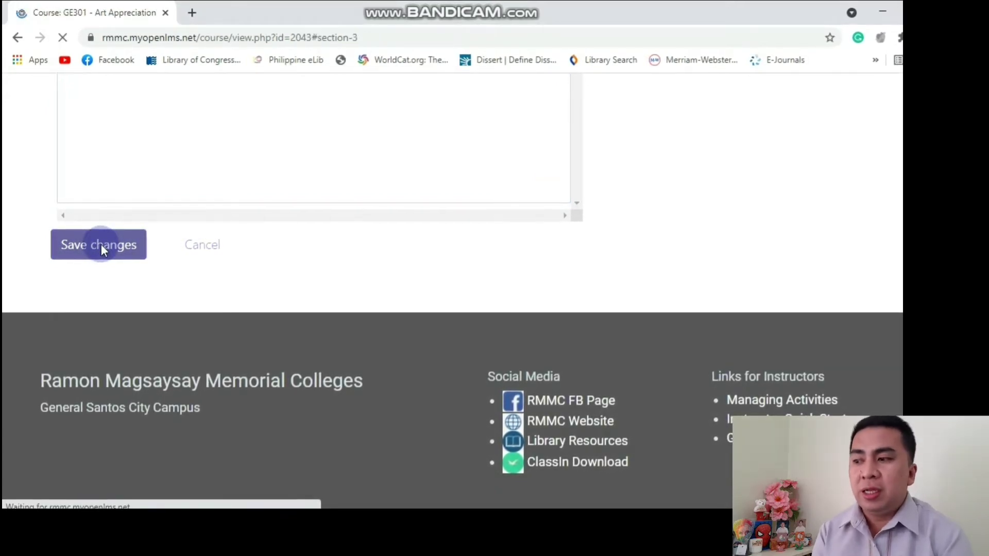
pyautogui.scroll(5, 679, 335)
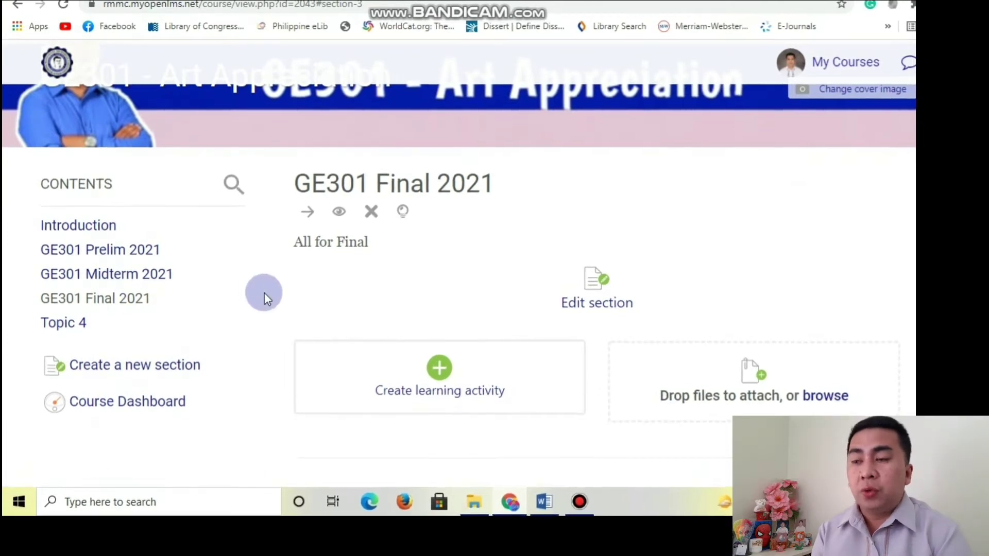
# Open the course's participants list from the Course Dashboard and look over the listed participant's role.
pyautogui.scroll(-2, 263, 291)
pyautogui.scroll(1, 264, 292)
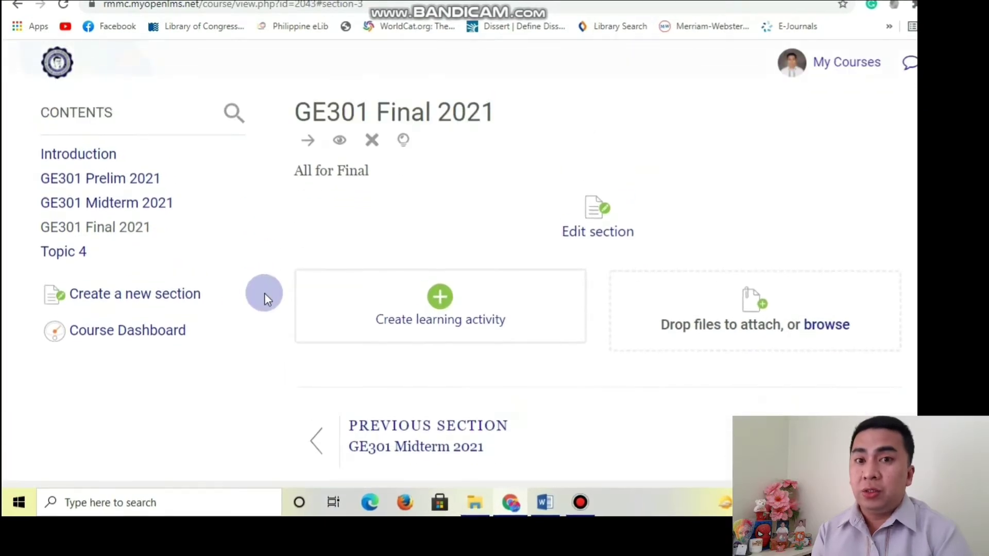
pyautogui.click(148, 336)
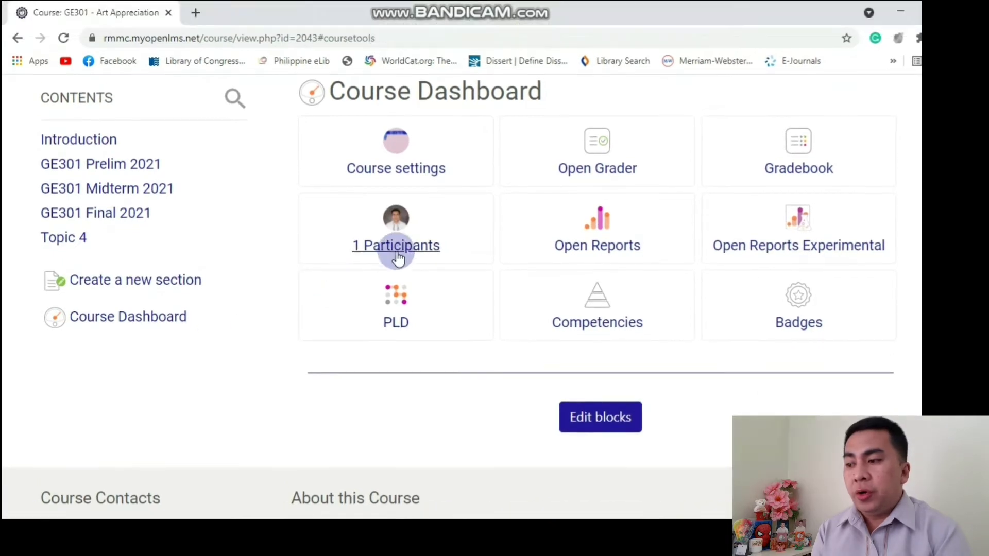
pyautogui.click(395, 246)
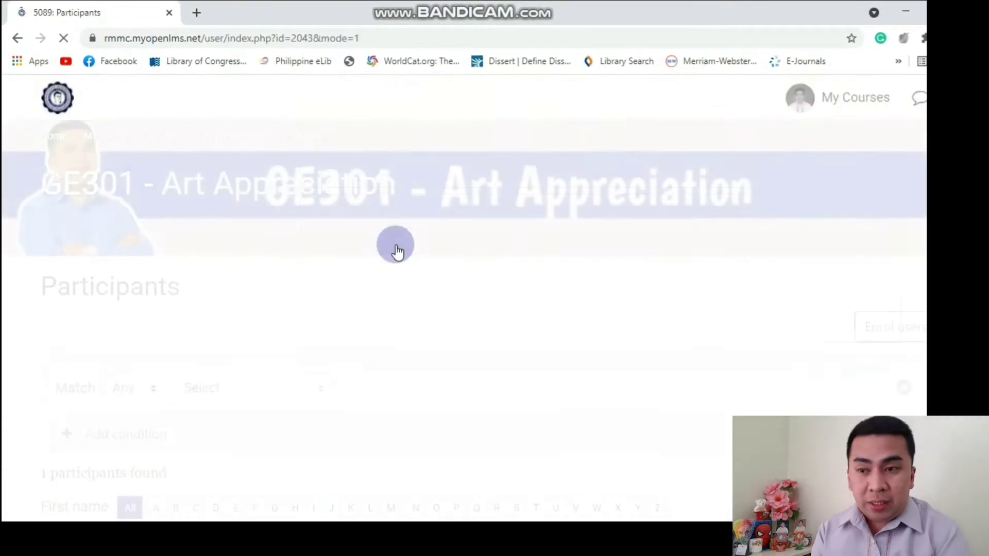
pyautogui.scroll(-4, 396, 252)
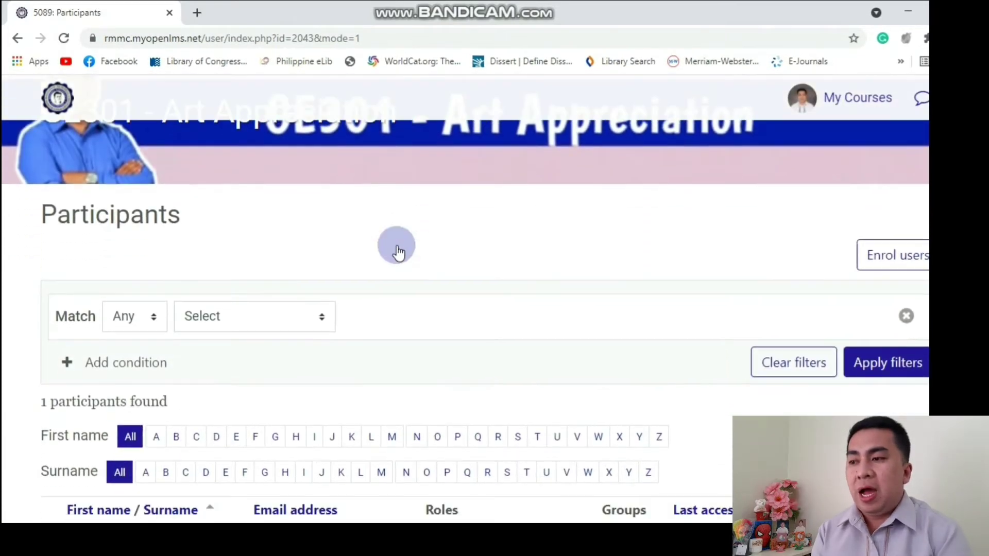
pyautogui.scroll(-1, 399, 253)
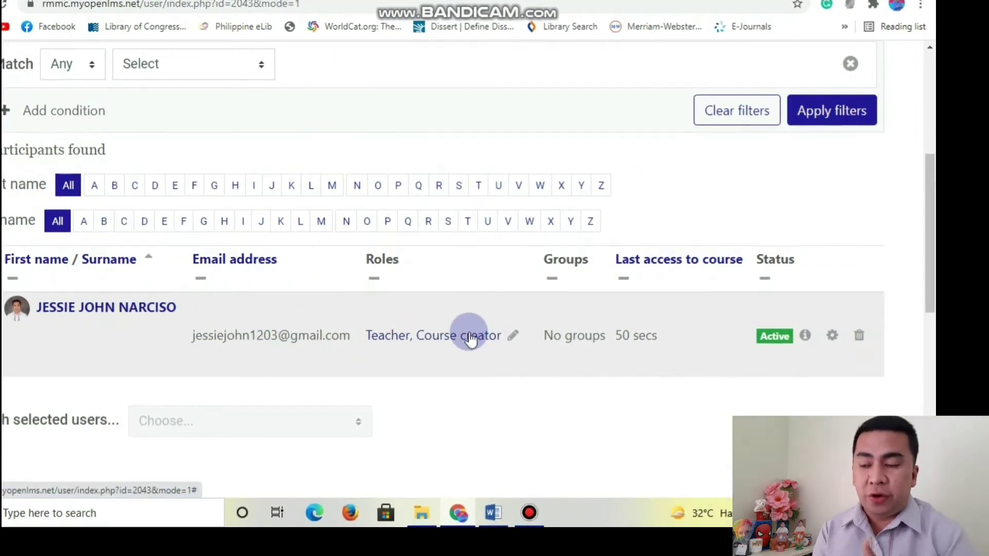
pyautogui.scroll(4, 450, 335)
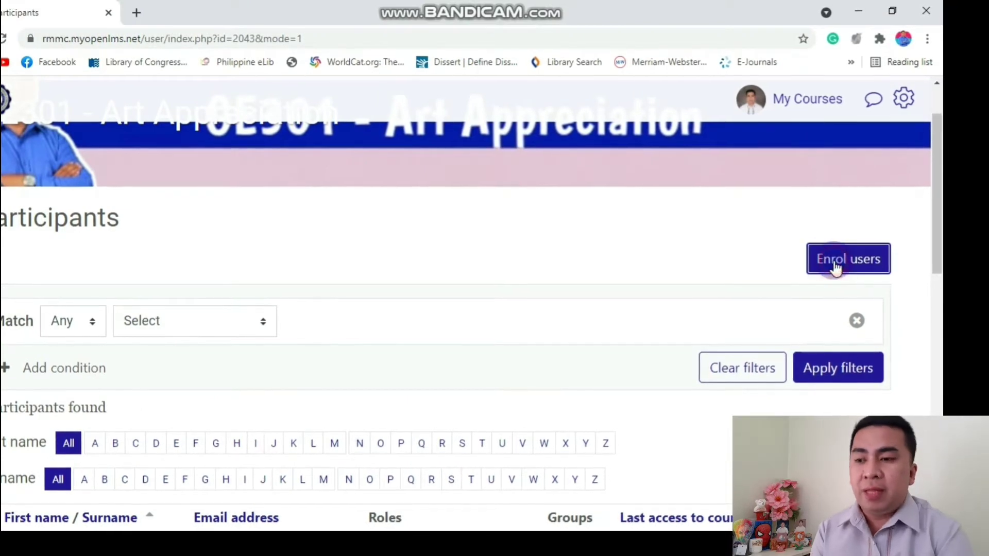
# Enrol three users in the course with the Student role, finding them with a surname search.
pyautogui.click(834, 263)
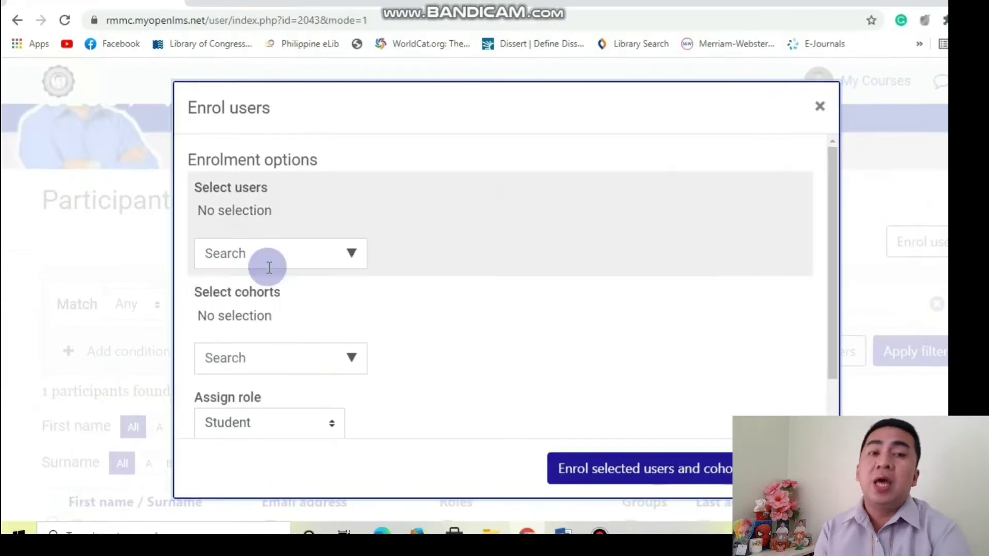
pyautogui.click(260, 256)
pyautogui.write('Cruz')
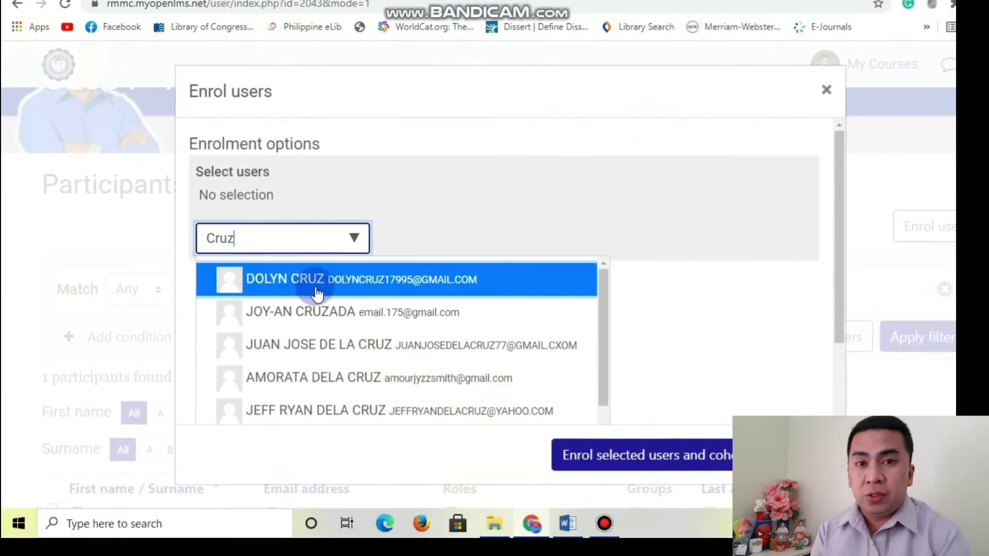
pyautogui.click(317, 289)
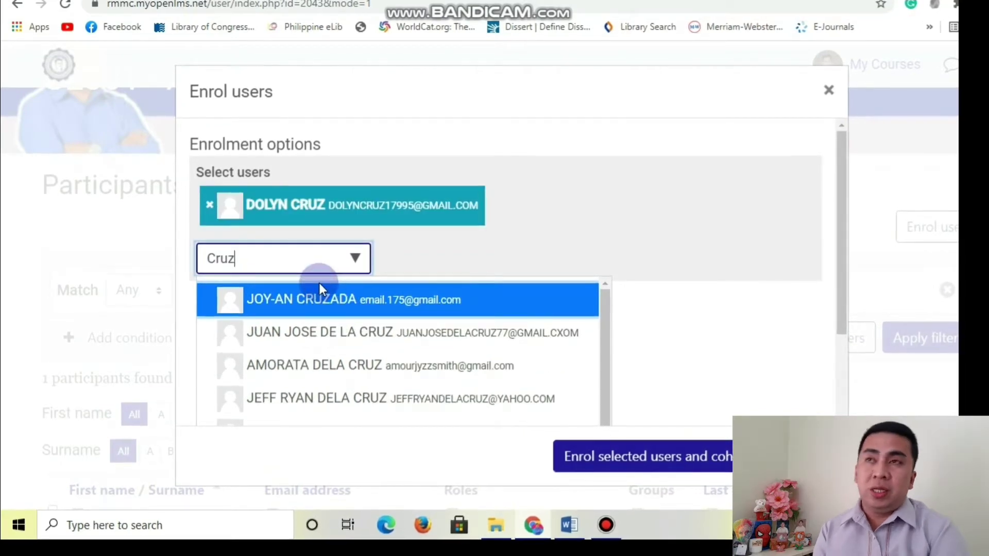
pyautogui.click(331, 332)
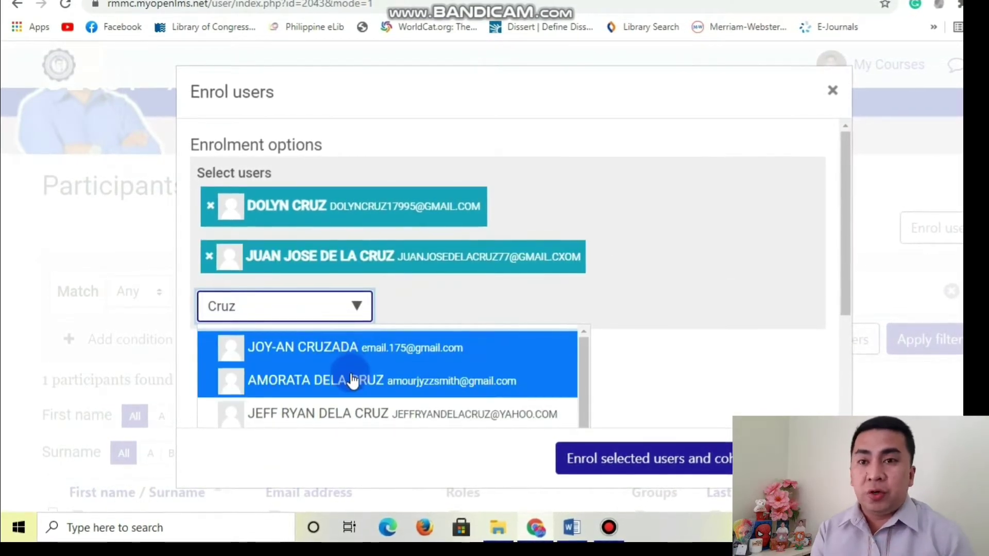
pyautogui.click(352, 379)
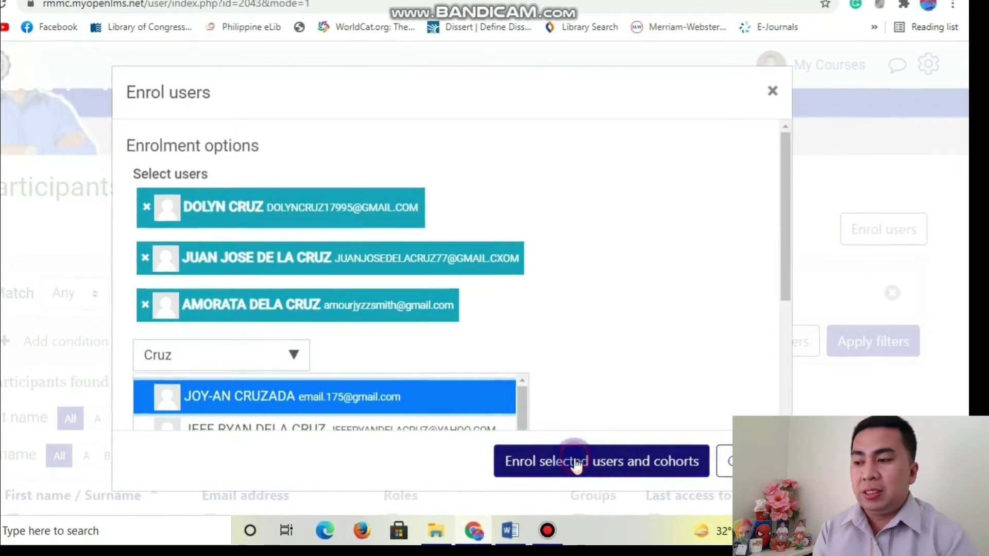
pyautogui.click(605, 466)
# Review the participants list for the newly enrolled users and their roles.
pyautogui.scroll(-5, 647, 315)
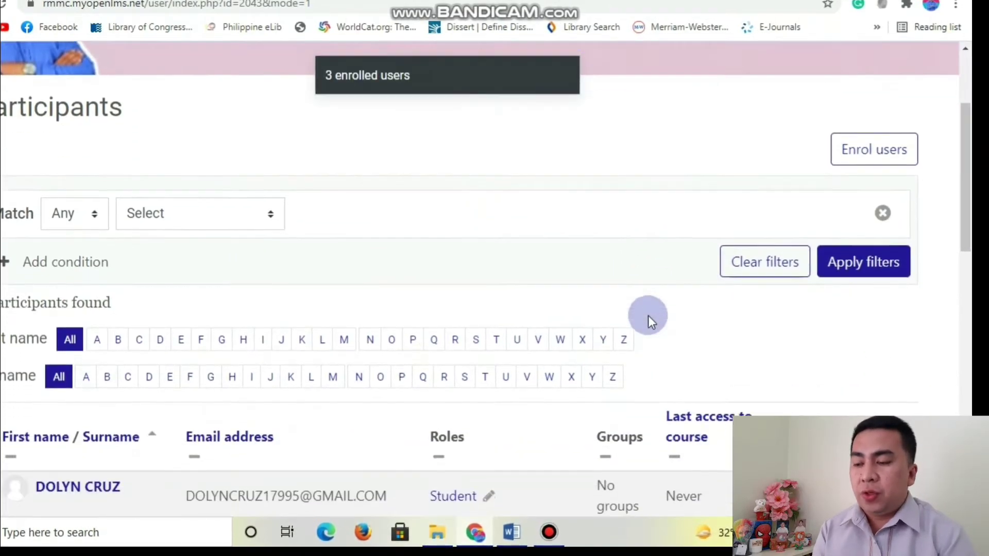
pyautogui.scroll(-2, 649, 316)
pyautogui.scroll(1, 949, 270)
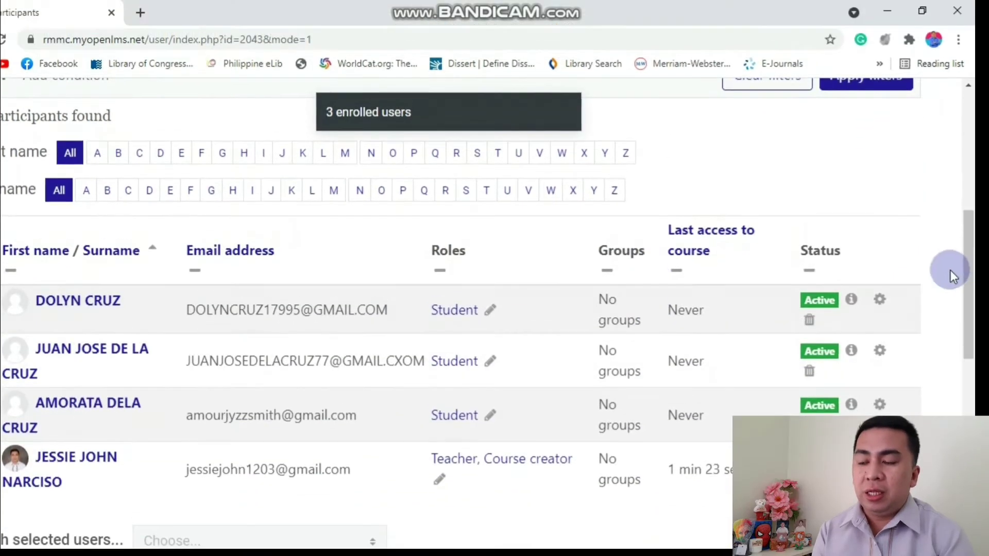
pyautogui.scroll(-1, 310, 269)
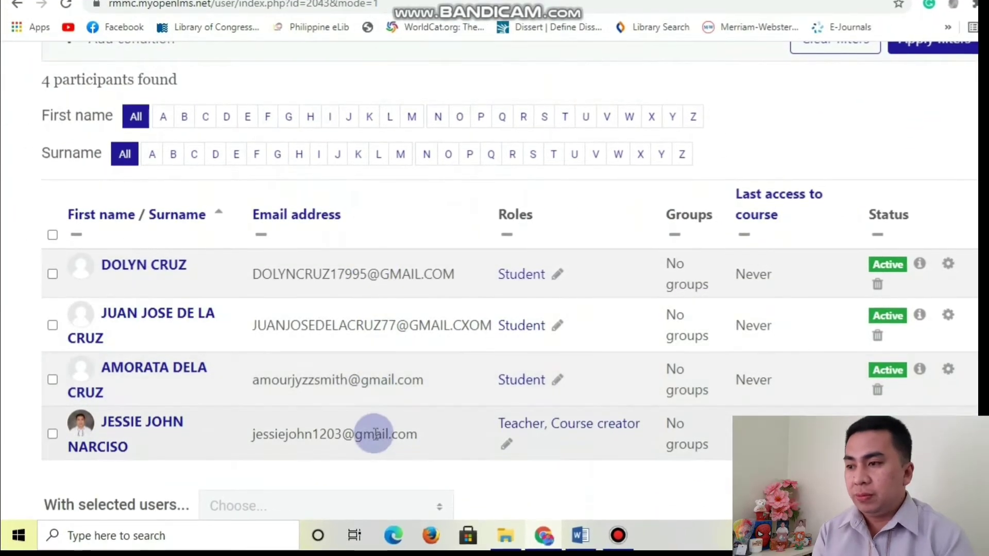
pyautogui.scroll(1, 923, 236)
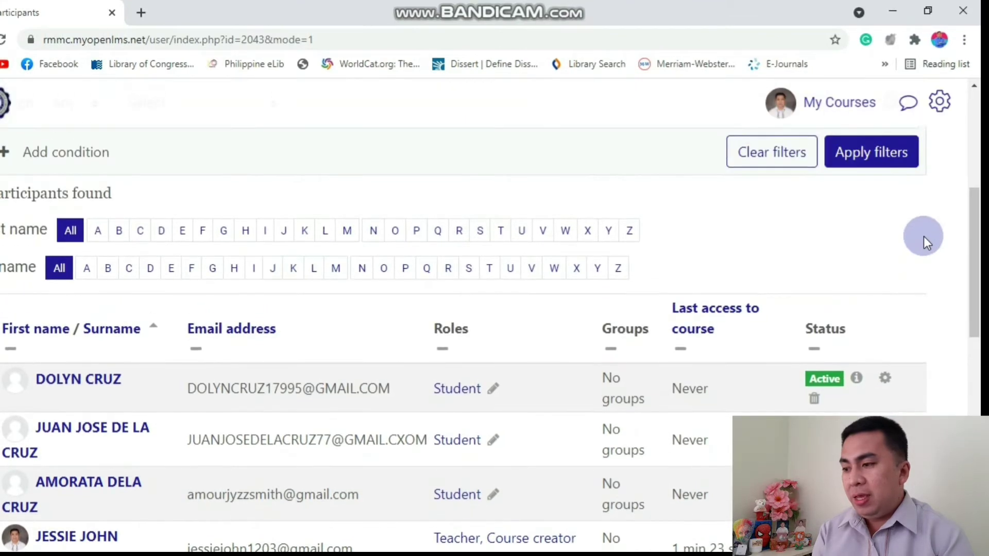
pyautogui.scroll(1, 941, 259)
pyautogui.scroll(3, 942, 258)
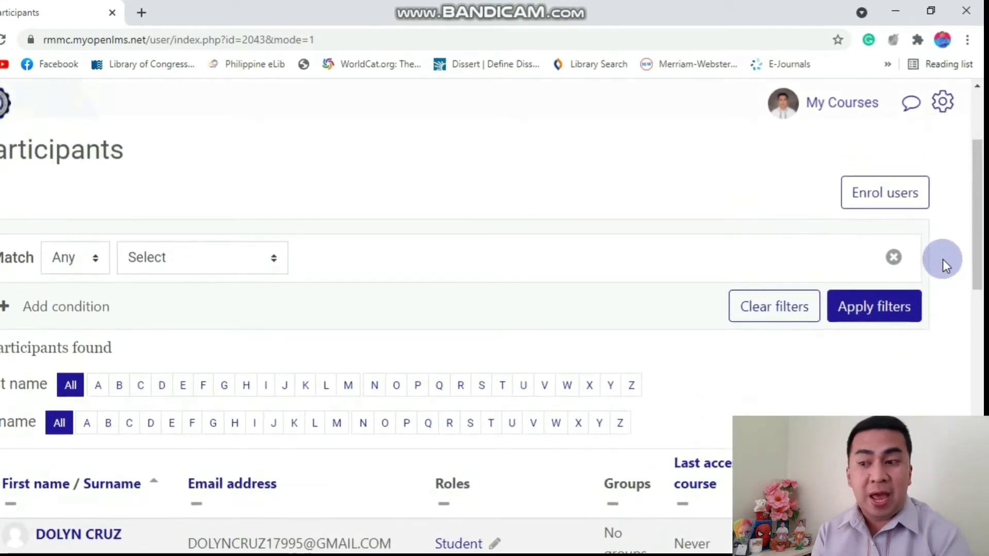
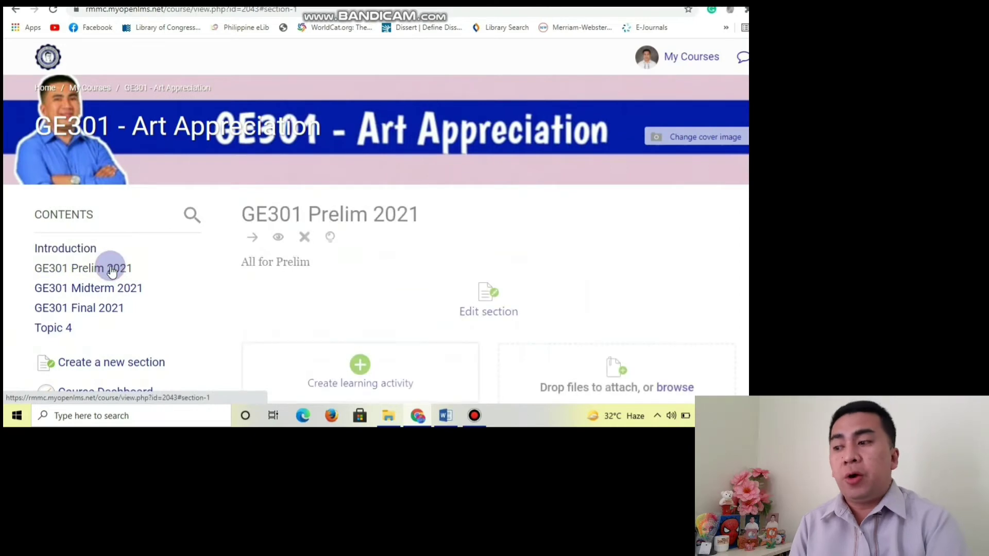
# Upload the Intro - Arts PowerPoint file from the course folder in File Explorer to the GE301 Prelim 2021 section.
pyautogui.scroll(-1, 665, 236)
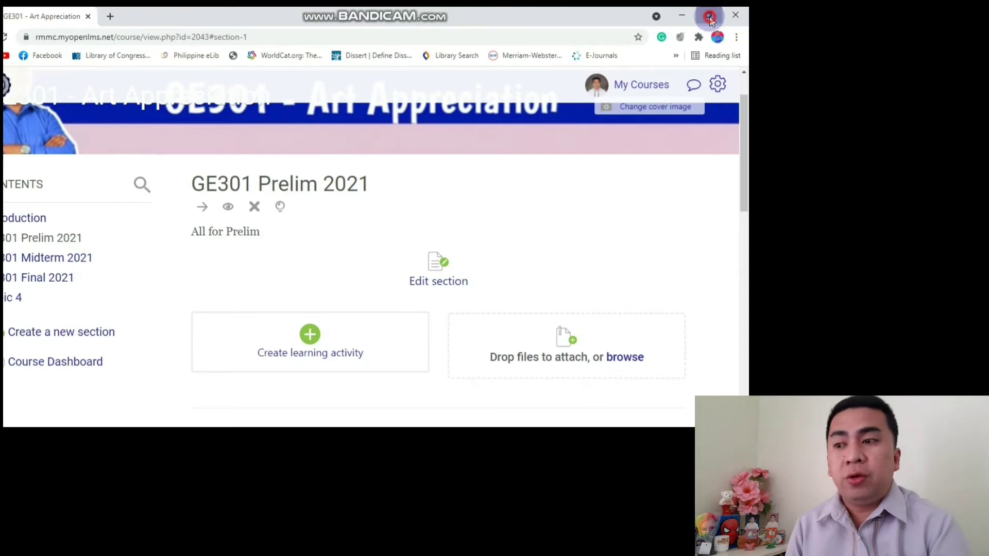
pyautogui.click(709, 19)
pyautogui.click(617, 20)
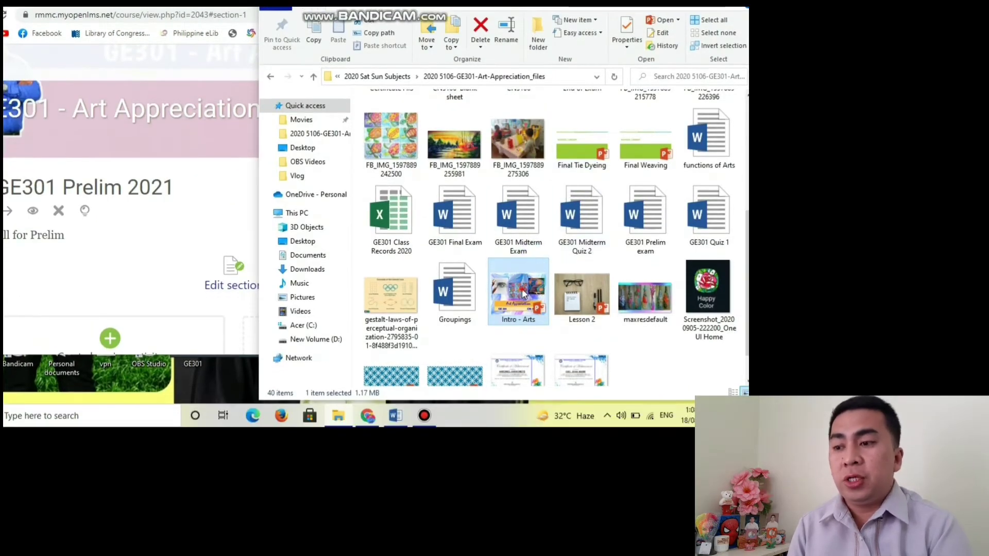
pyautogui.moveTo(519, 320); pyautogui.dragTo(164, 298)
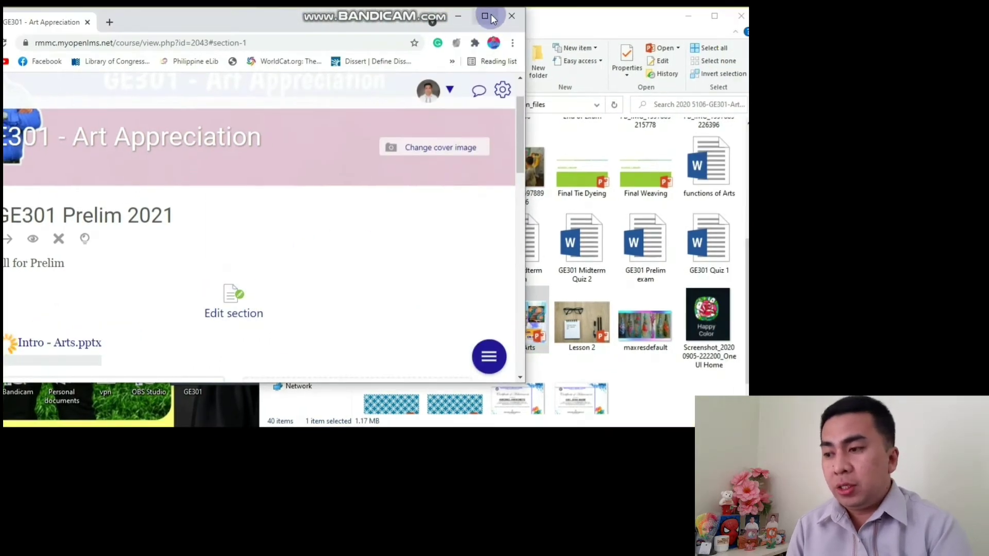
pyautogui.click(490, 20)
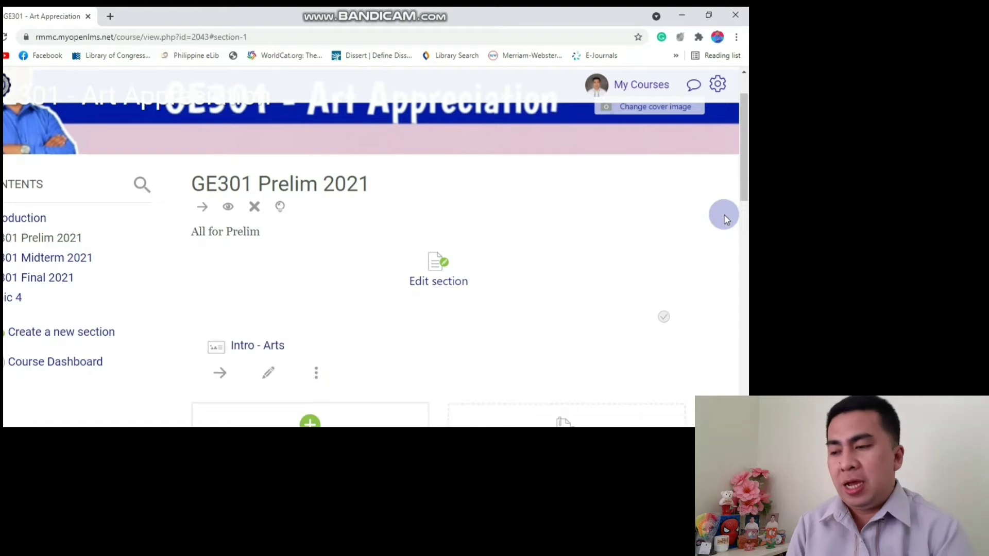
# Edit the uploaded Intro - Arts file resource and change its name to "First Topic About Art".
pyautogui.scroll(-1, 724, 214)
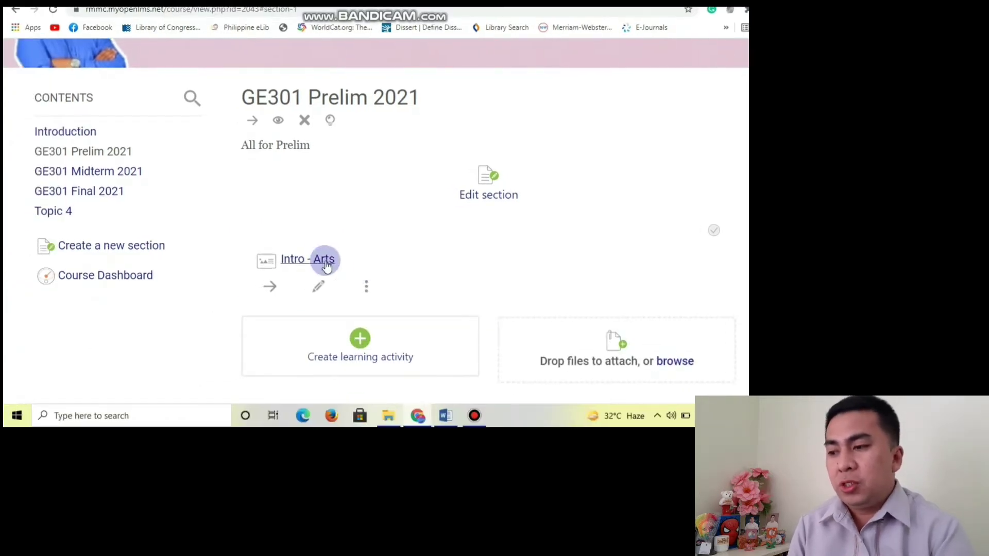
pyautogui.click(320, 287)
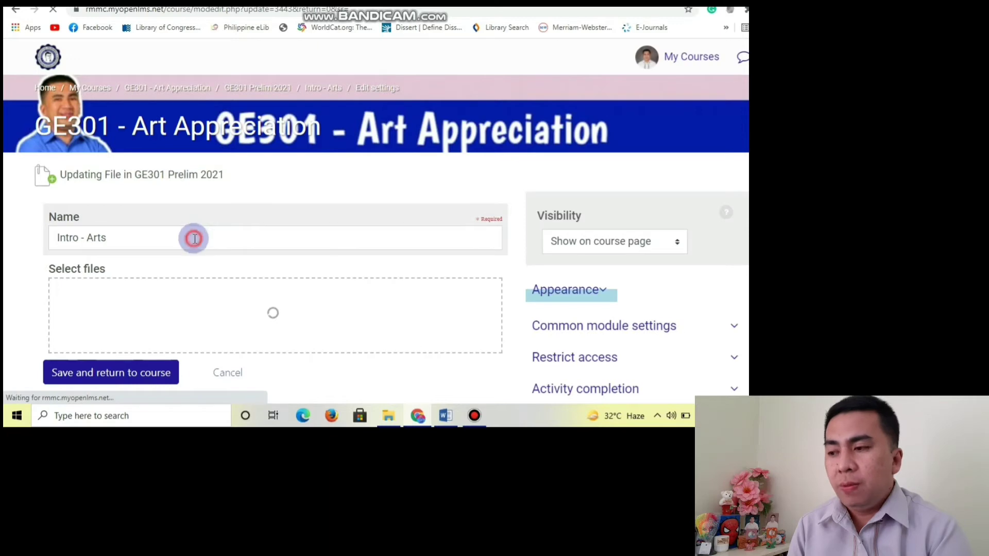
pyautogui.click(232, 238)
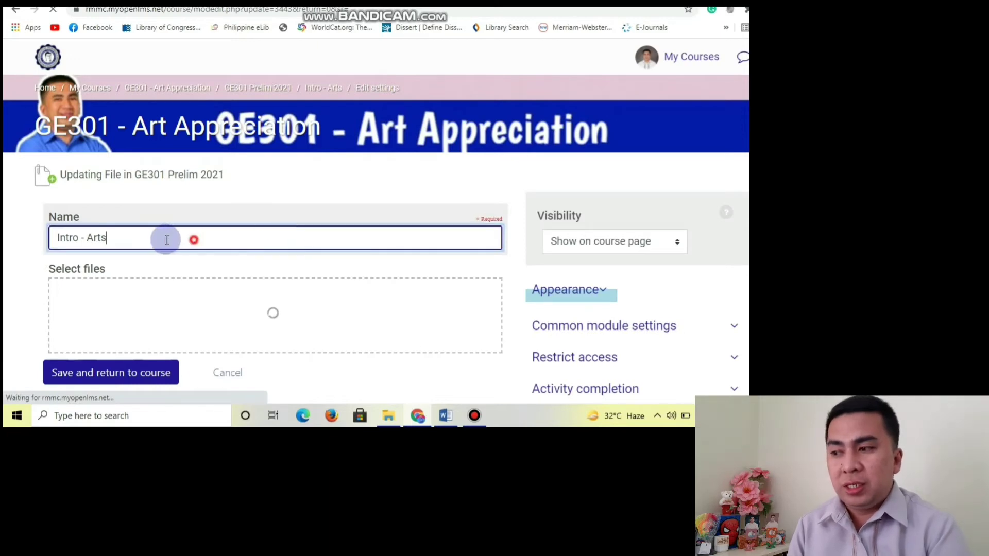
pyautogui.moveTo(170, 238); pyautogui.dragTo(4, 227)
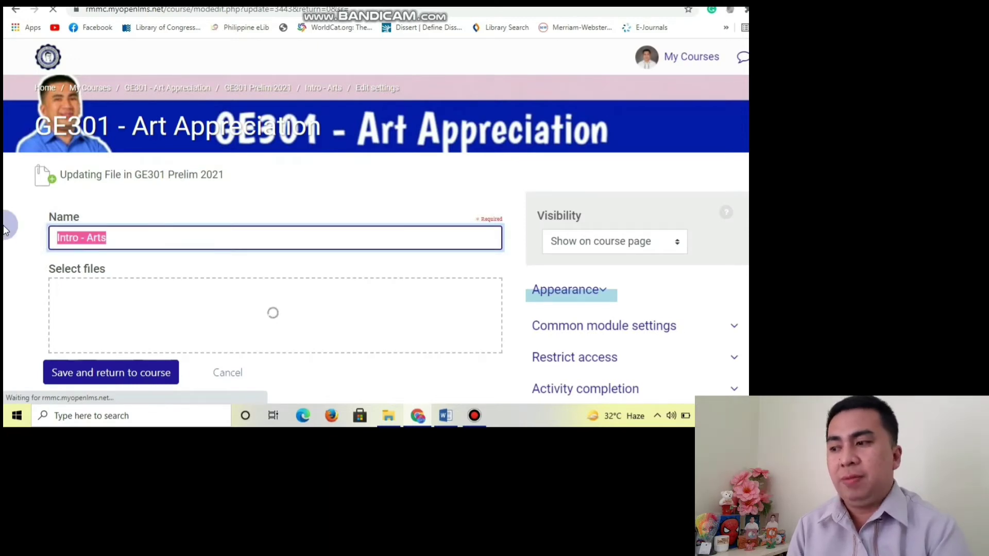
pyautogui.write('First Topic')
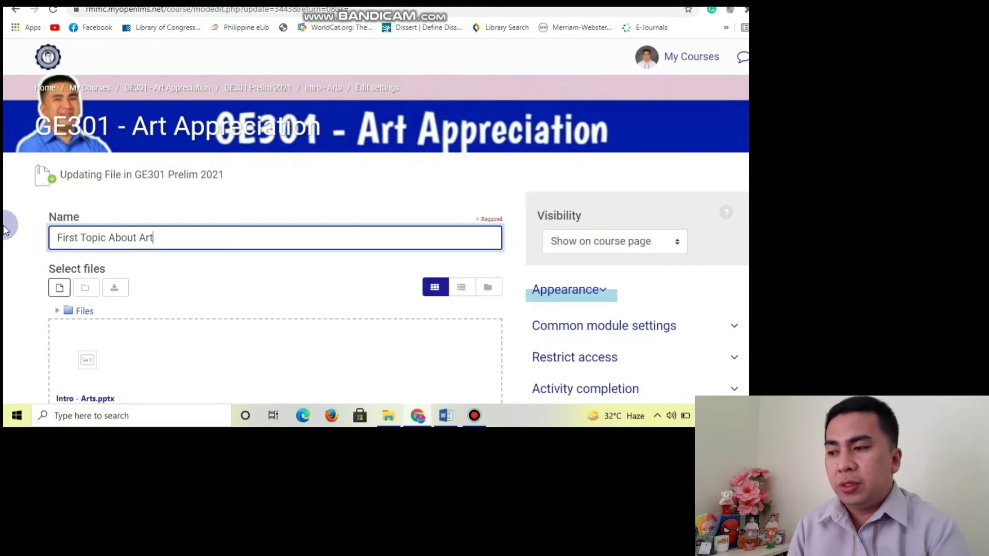
# Set the file resource's display option to Automatic in its appearance settings, and save it back to the course.
pyautogui.scroll(-1, 70, 217)
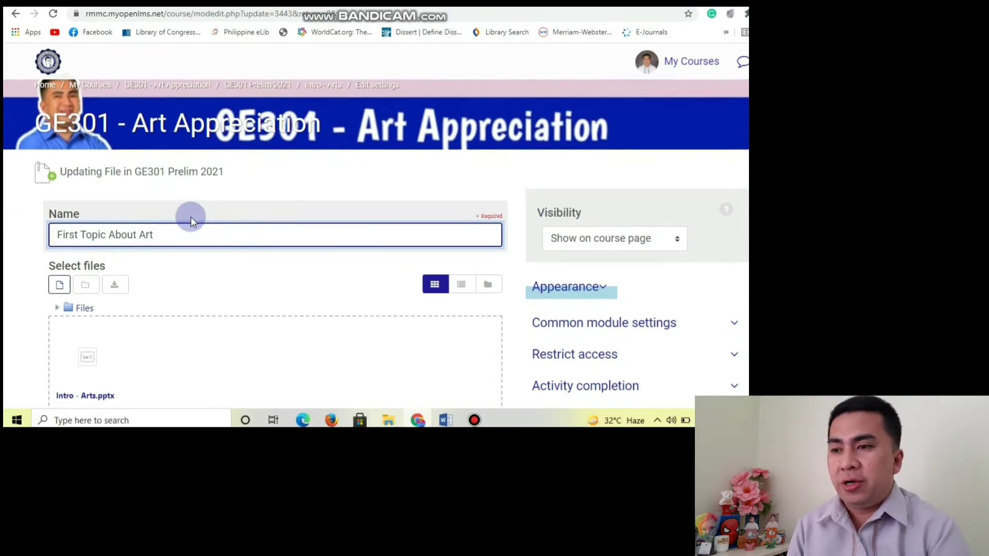
pyautogui.scroll(-1, 190, 217)
pyautogui.click(571, 245)
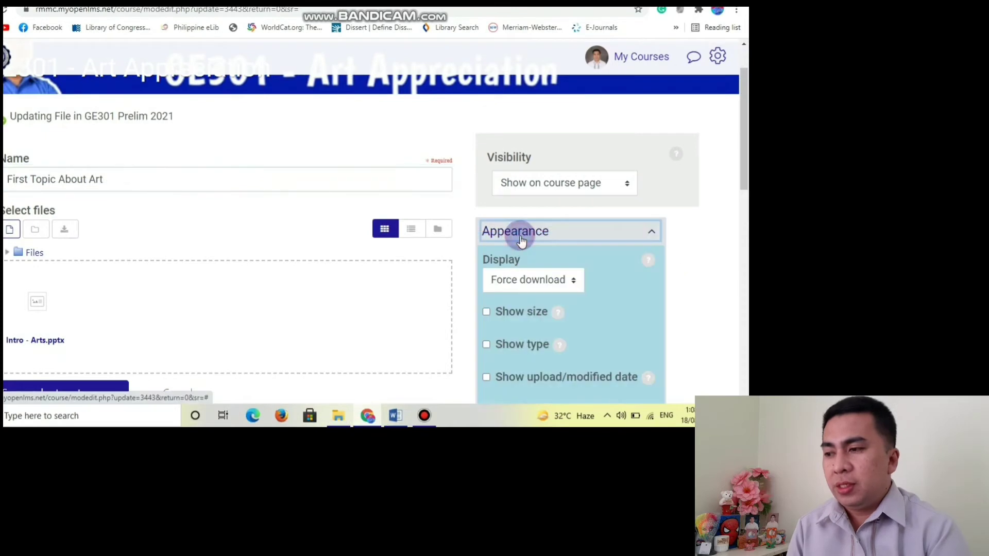
pyautogui.click(546, 283)
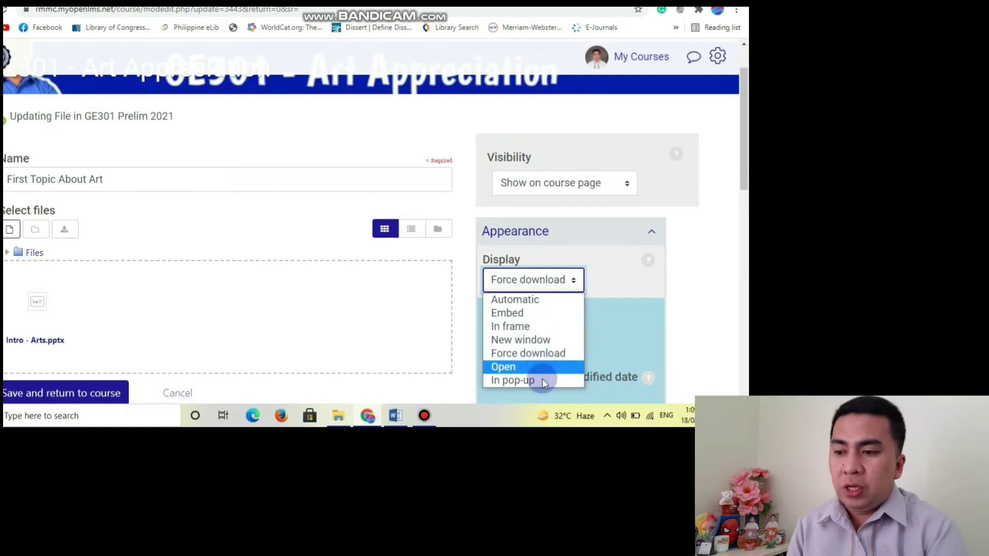
pyautogui.click(544, 299)
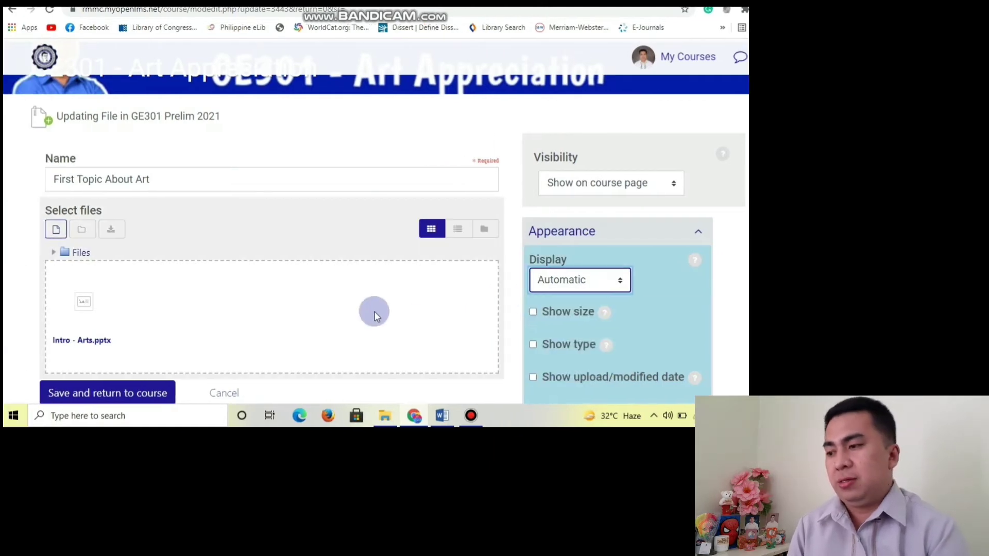
pyautogui.scroll(-1, 374, 315)
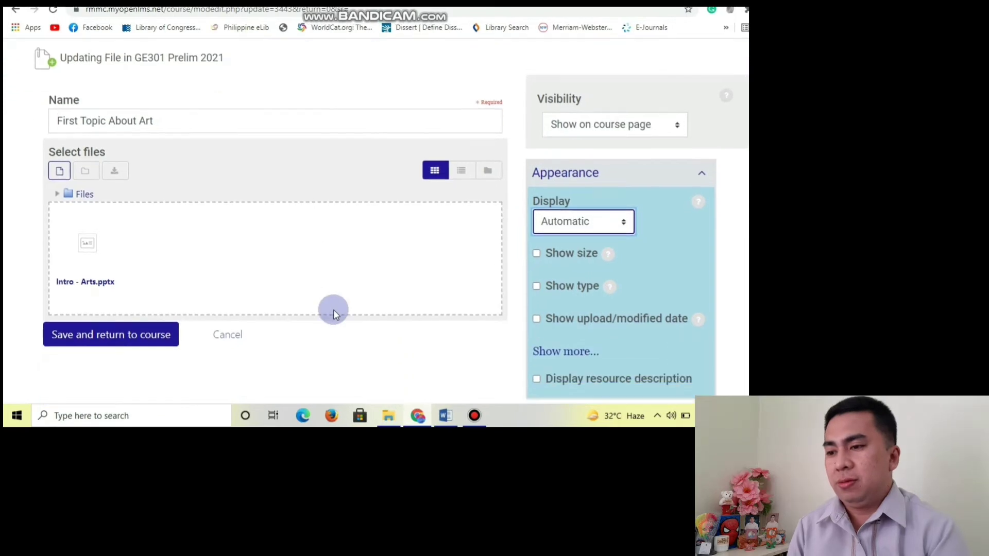
pyautogui.click(132, 343)
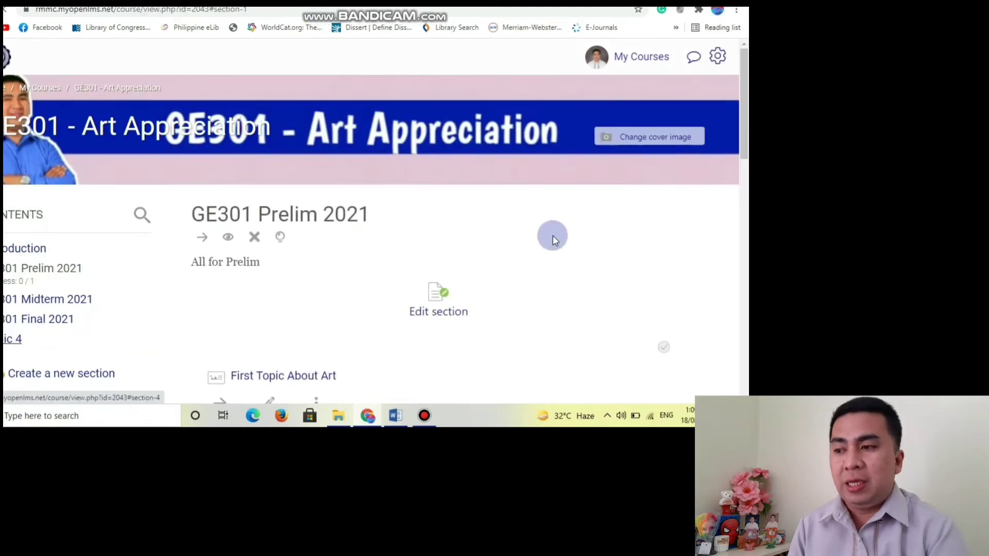
pyautogui.scroll(-2, 620, 217)
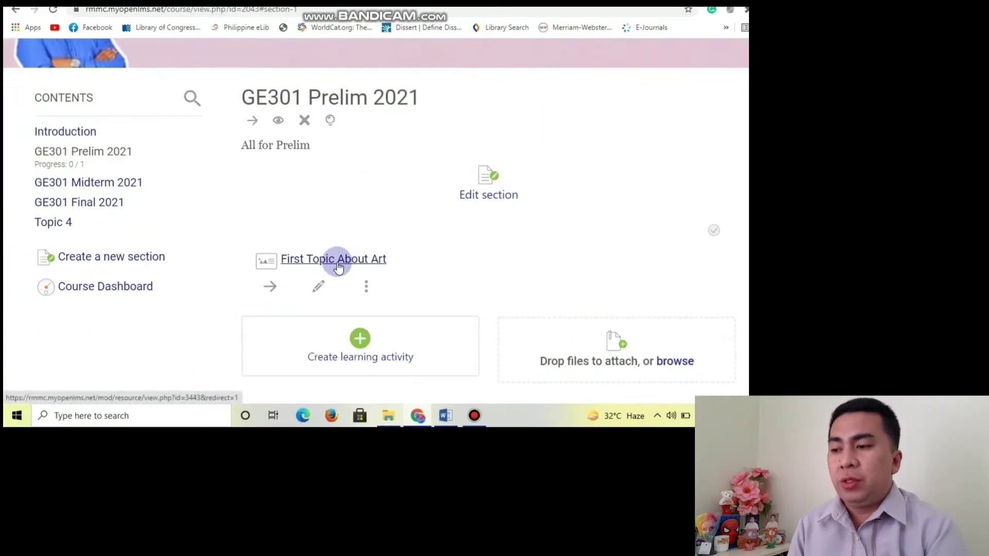
pyautogui.scroll(2, 732, 240)
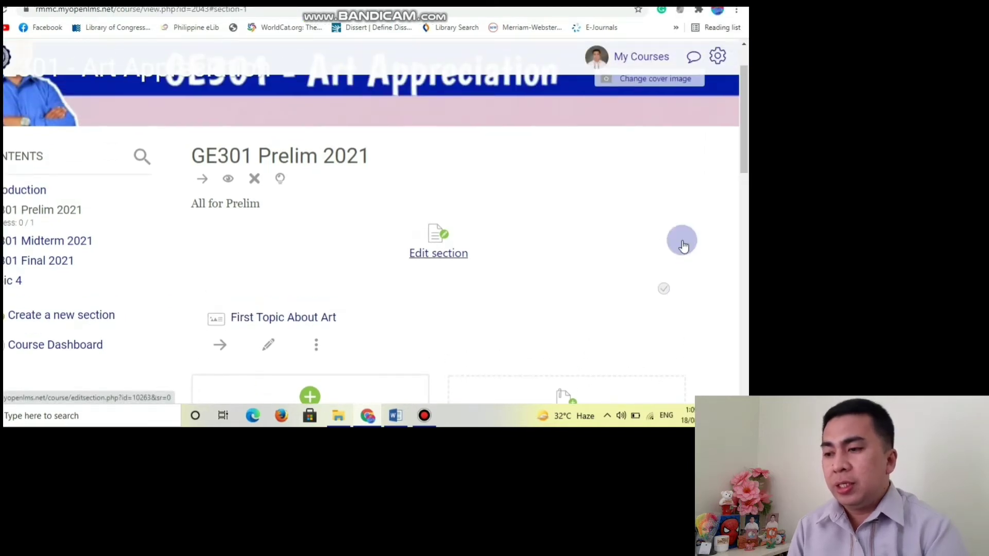
pyautogui.scroll(-2, 731, 240)
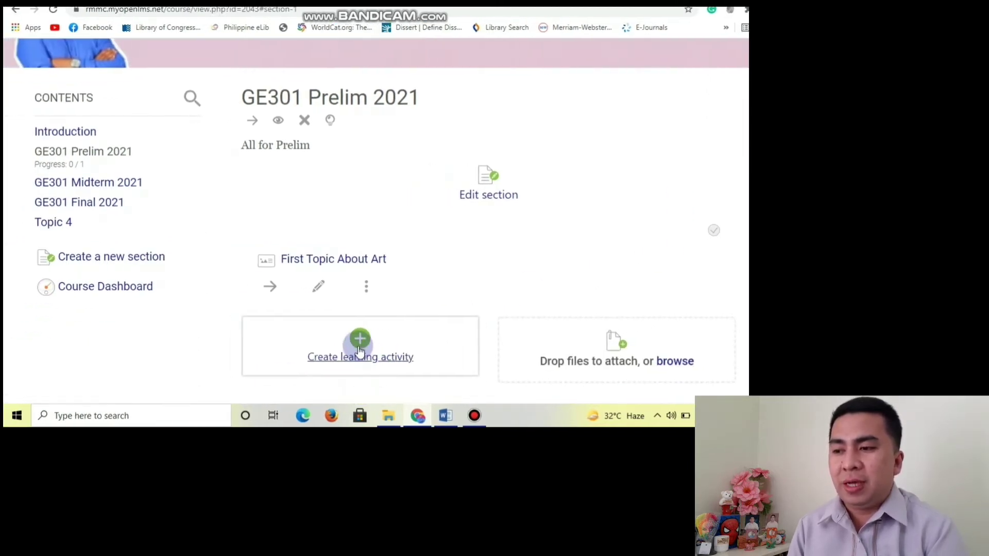
# Add an Assignment activity to the GE301 Prelim 2021 section and name it "GE301 Assignment 1".
pyautogui.click(309, 349)
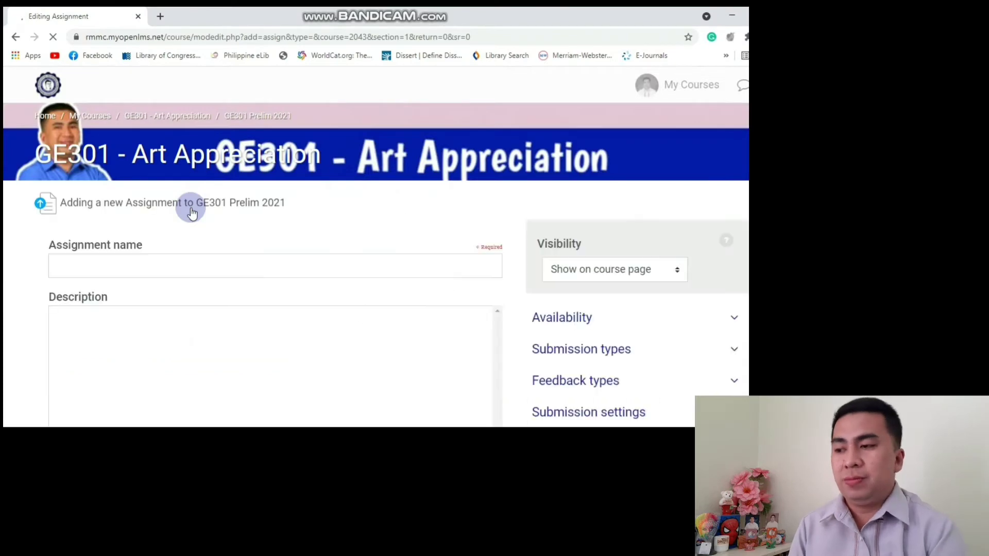
pyautogui.scroll(-1, 191, 212)
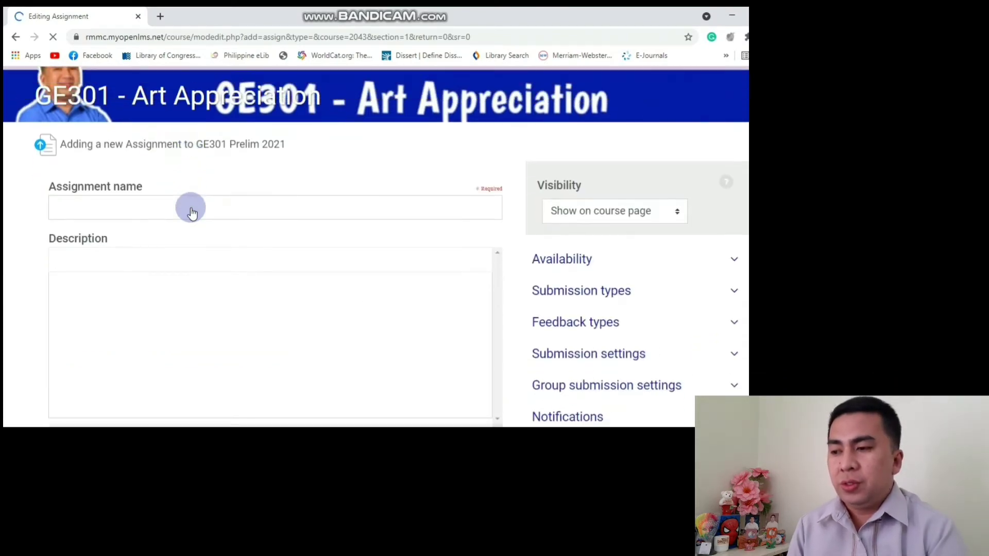
pyautogui.click(192, 207)
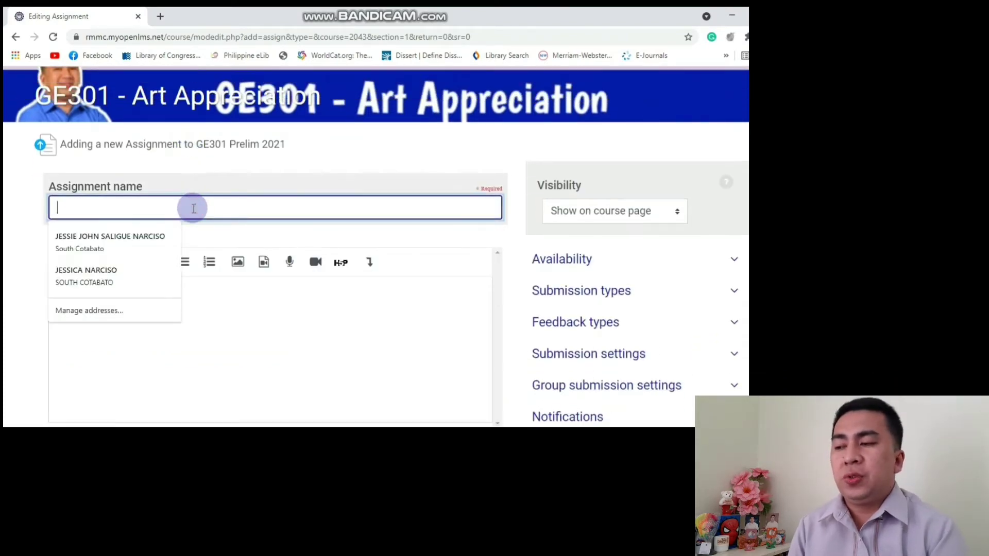
pyautogui.write('GE301 Assignment 1')
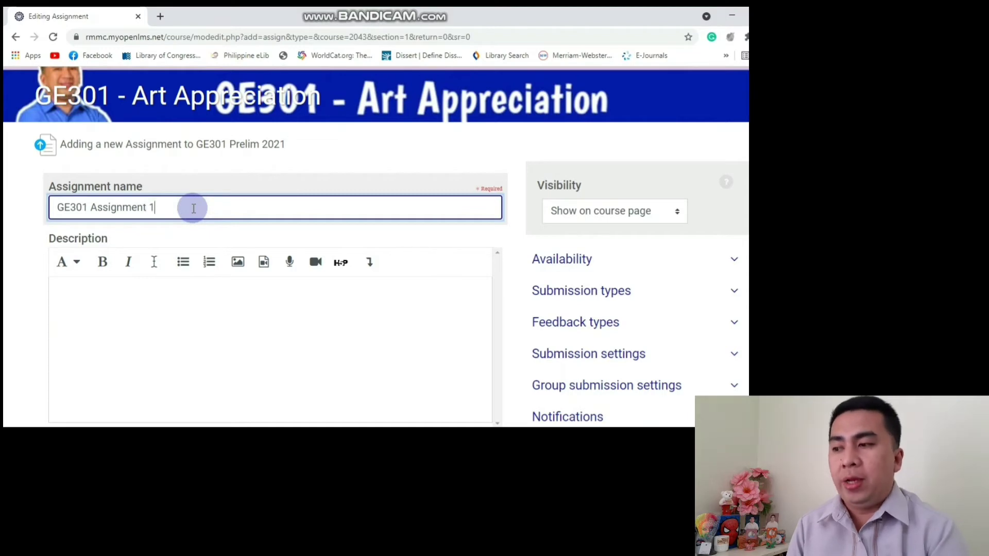
# Enter "1. What is Art?" as the assignment description and have the description displayed on the course page.
pyautogui.scroll(-2, 193, 208)
pyautogui.click(194, 300)
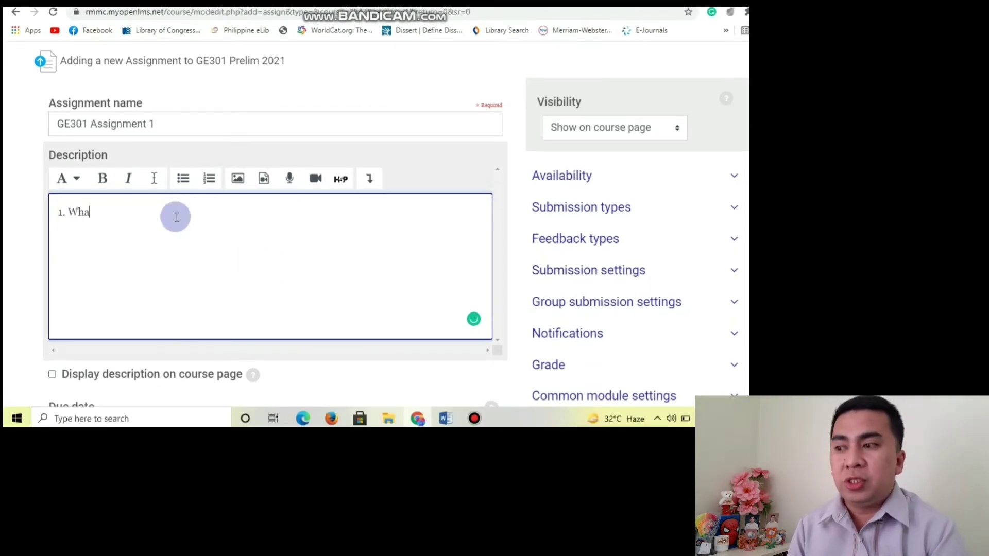
pyautogui.write('s')
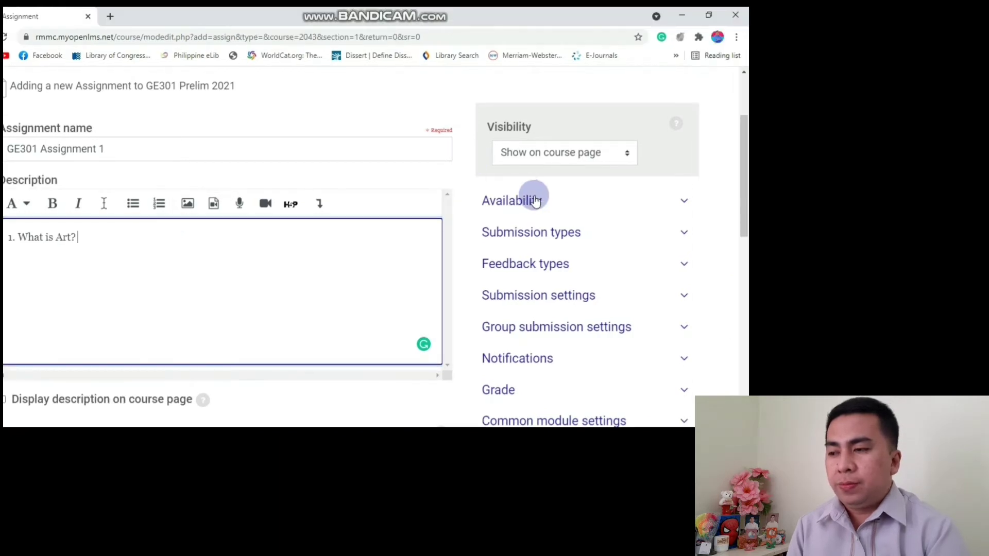
pyautogui.scroll(-1, 375, 254)
pyautogui.scroll(-2, 377, 295)
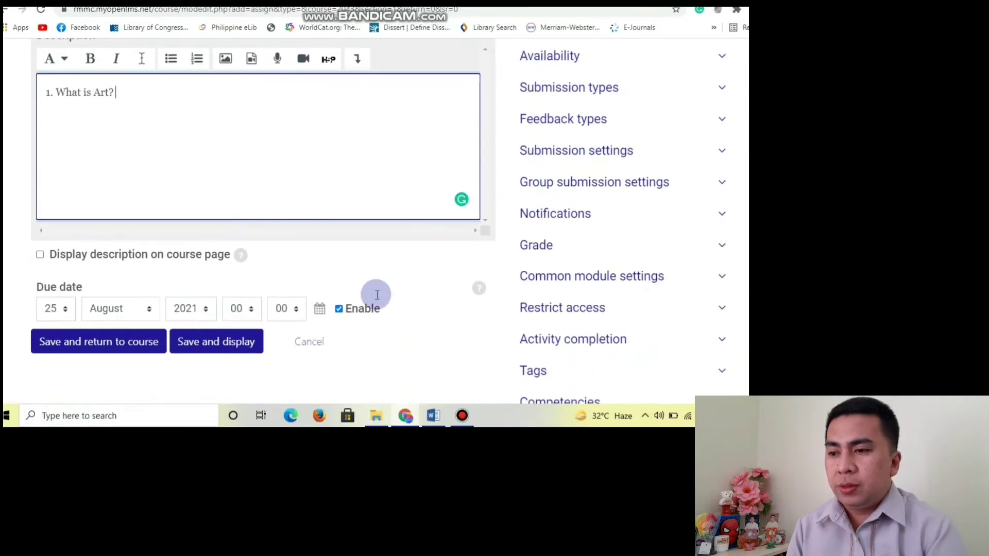
pyautogui.click(53, 255)
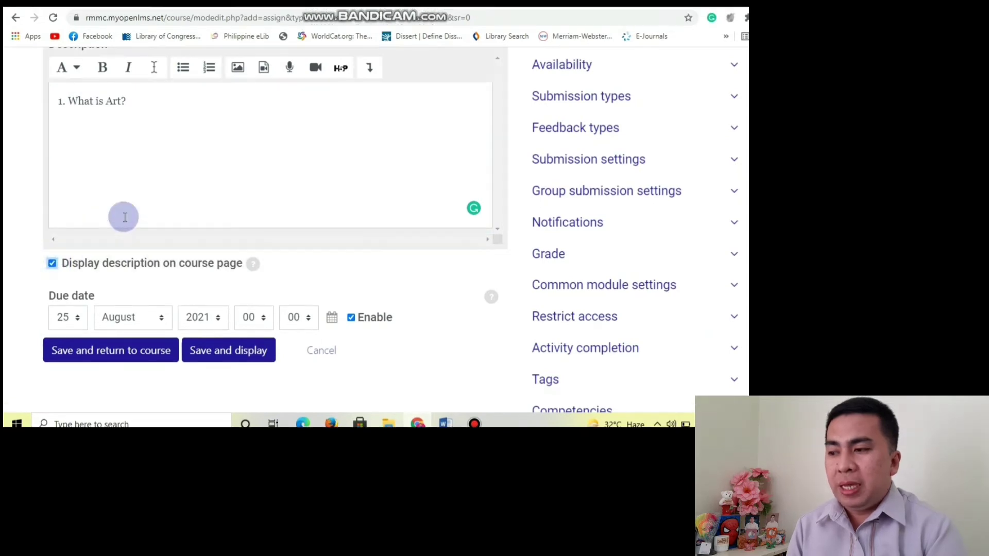
# Set the assignment's due date to 19 August 2021 at 13:00.
pyautogui.click(76, 309)
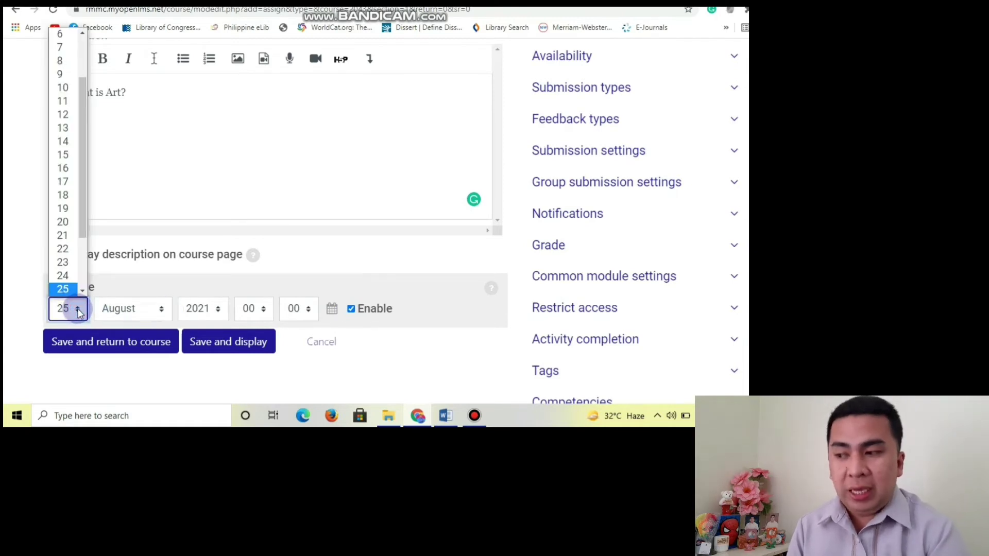
pyautogui.click(72, 215)
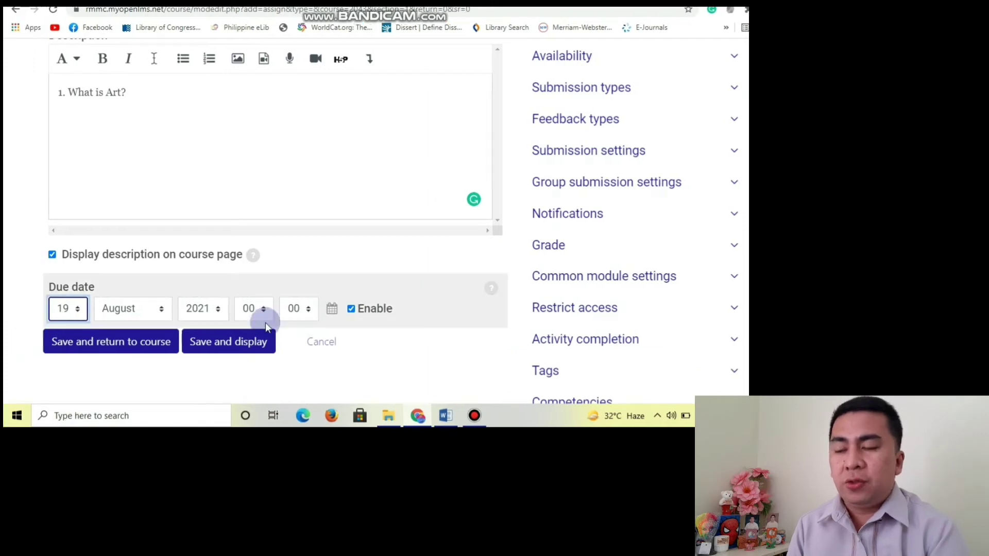
pyautogui.click(265, 312)
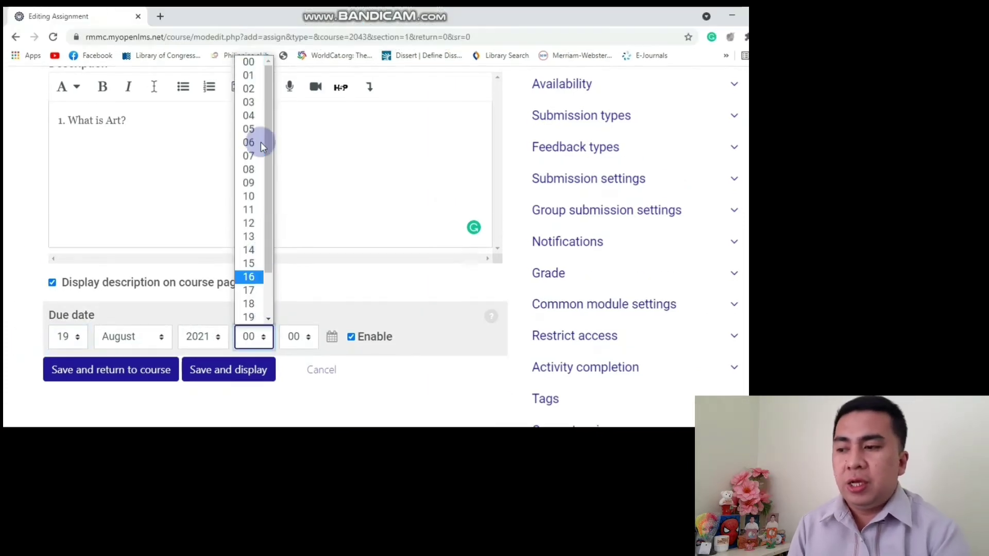
pyautogui.click(251, 214)
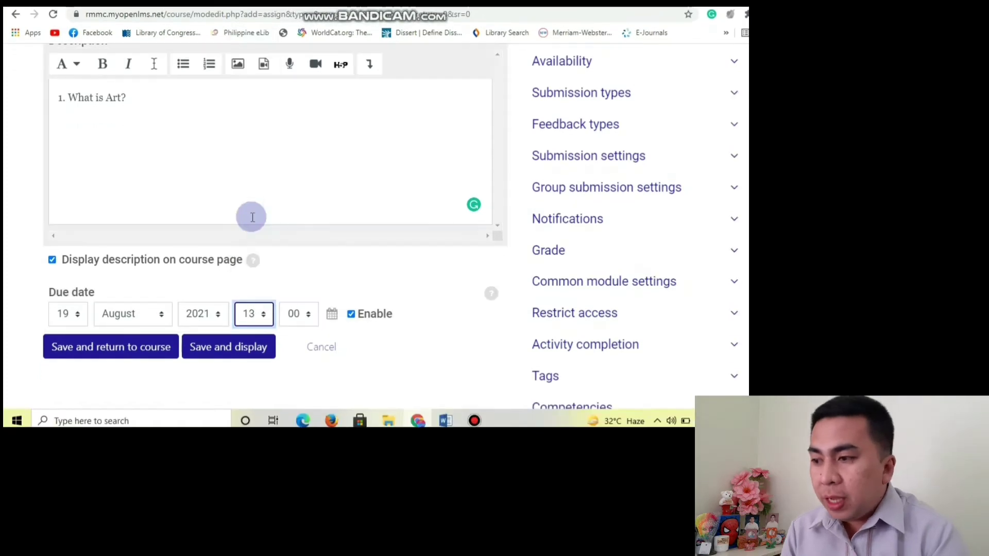
# Review the assignment's availability dates and submission type settings, including file submissions, upload limits and accepted file types.
pyautogui.scroll(1, 361, 320)
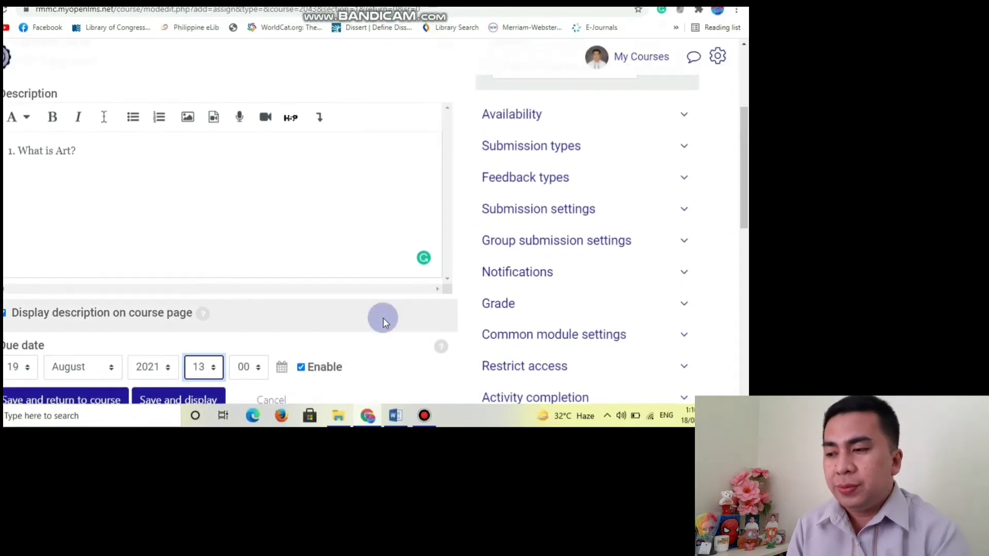
pyautogui.click(599, 122)
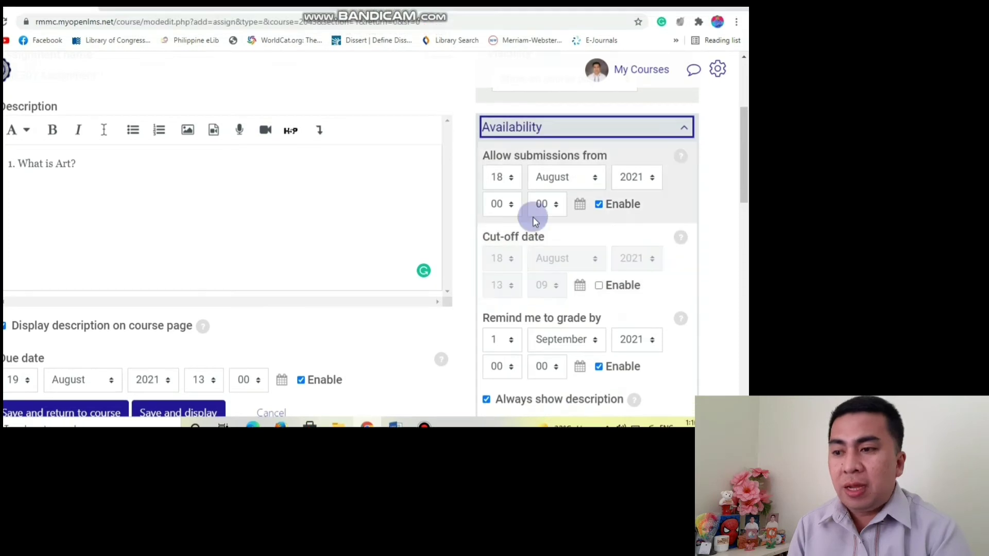
pyautogui.scroll(-3, 652, 216)
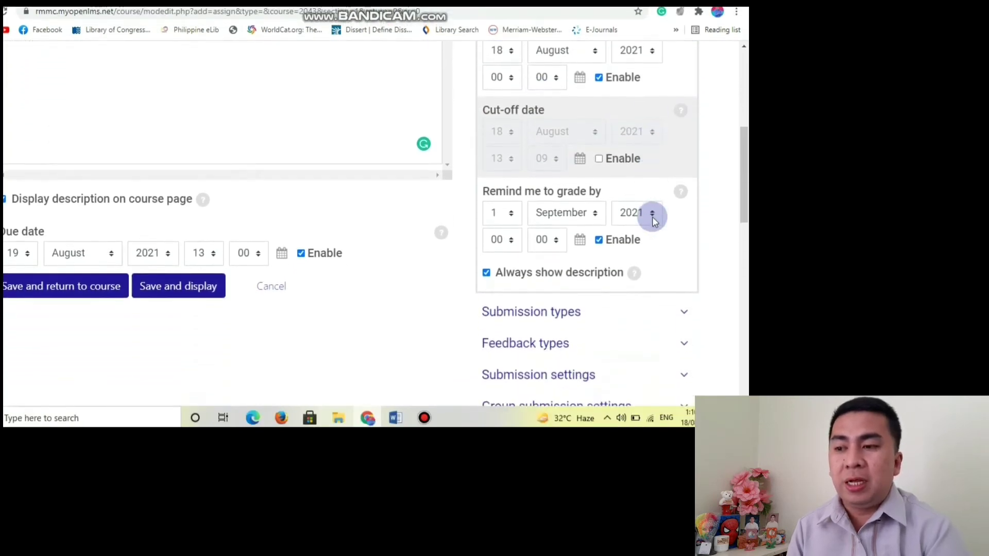
pyautogui.click(612, 265)
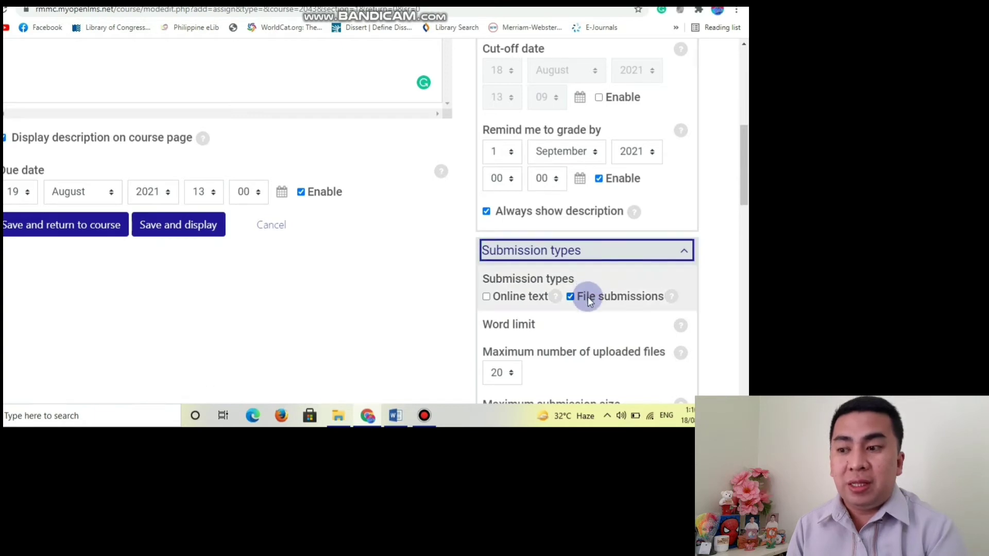
pyautogui.scroll(-1, 640, 242)
pyautogui.scroll(-2, 640, 247)
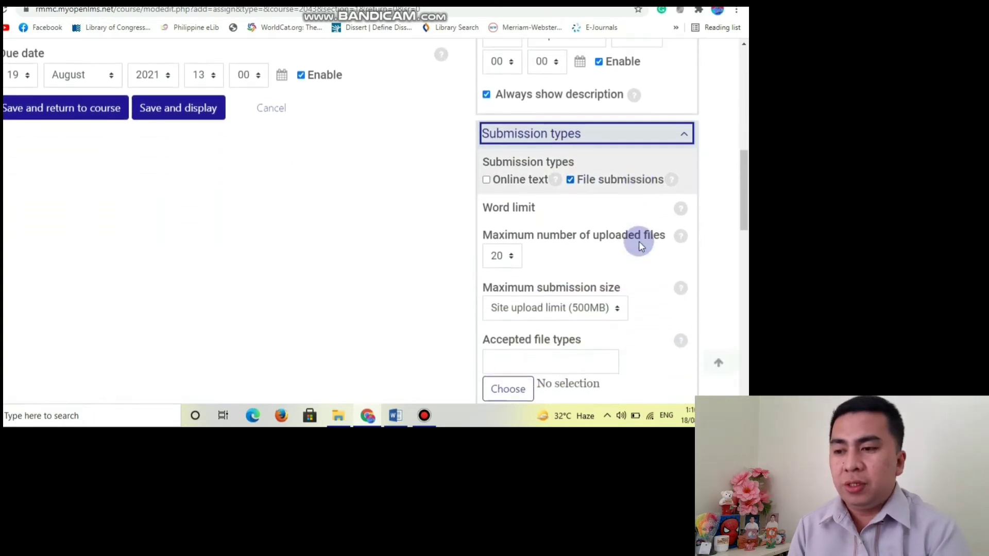
pyautogui.scroll(-2, 638, 241)
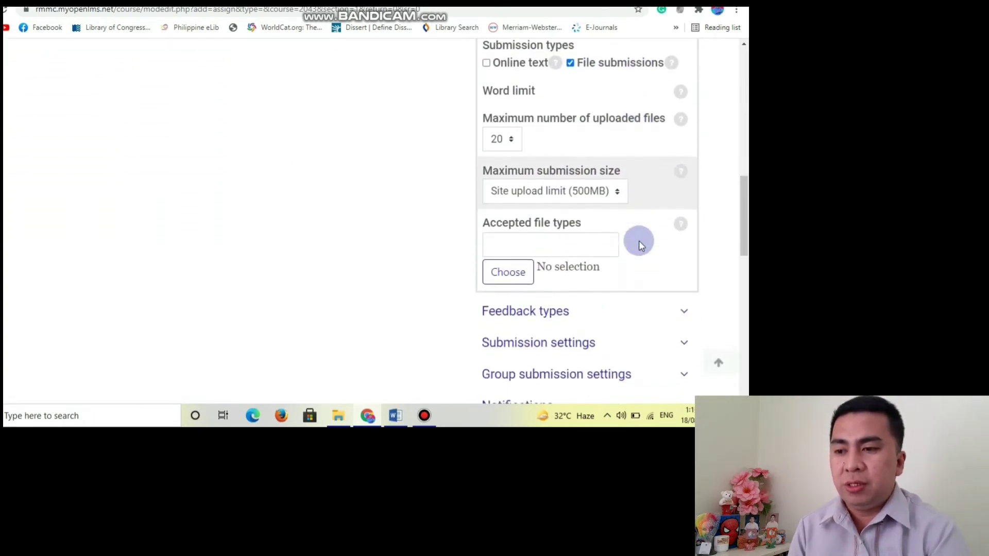
pyautogui.scroll(-2, 640, 244)
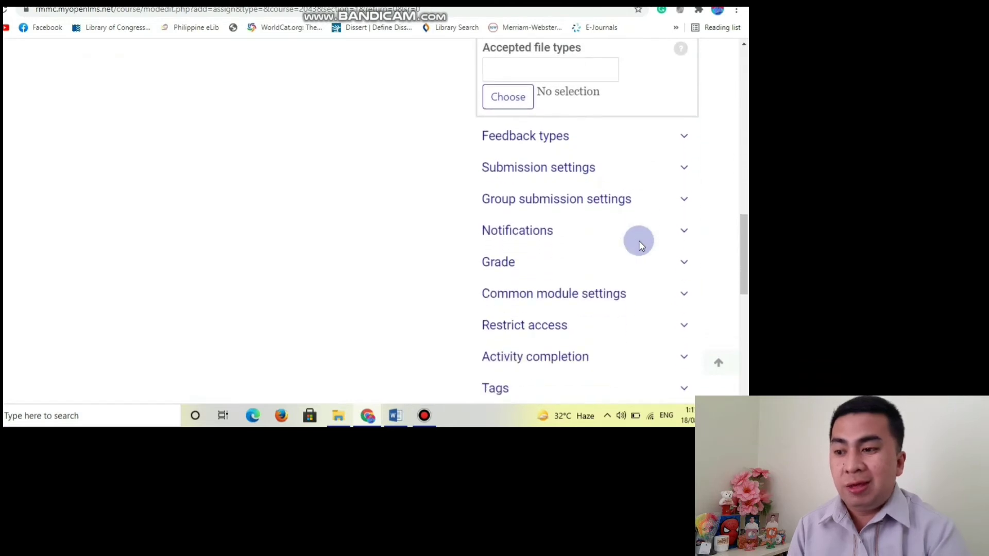
pyautogui.scroll(5, 640, 245)
pyautogui.scroll(3, 640, 246)
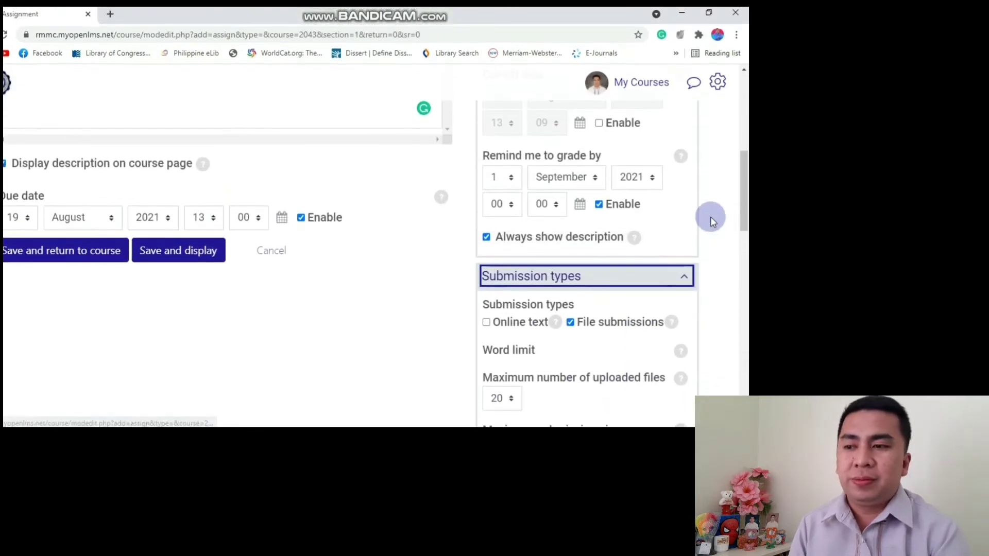
pyautogui.scroll(-1, 710, 215)
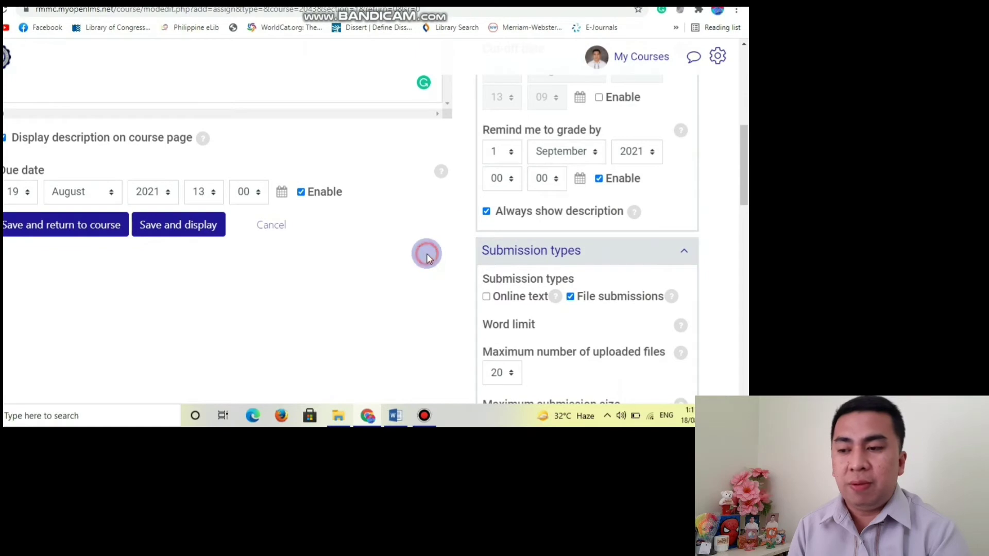
pyautogui.click(530, 266)
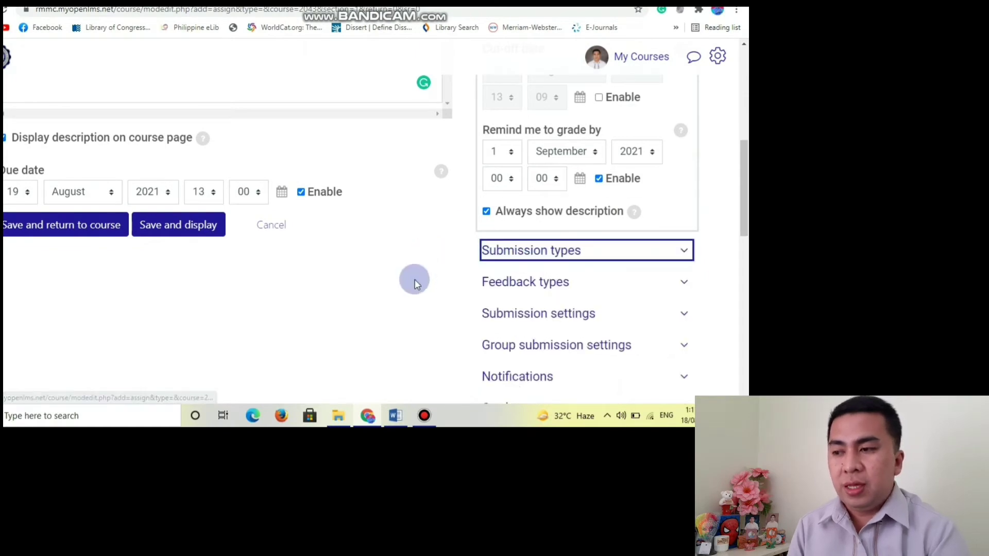
# Save the assignment, return to the course, and open the GE301 Prelim 2021 section to check the new assignment.
pyautogui.scroll(2, 415, 279)
pyautogui.scroll(3, 416, 279)
pyautogui.scroll(-4, 414, 280)
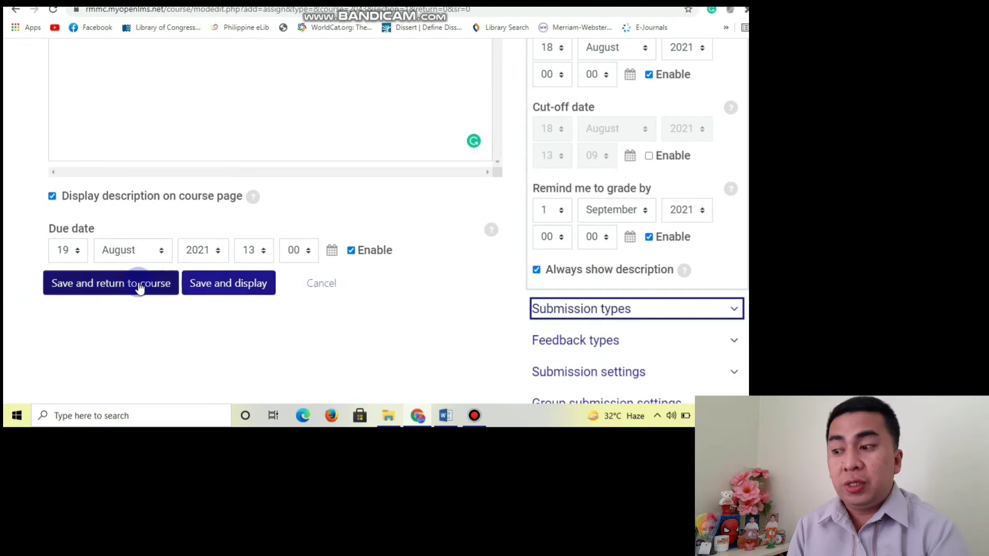
pyautogui.click(210, 284)
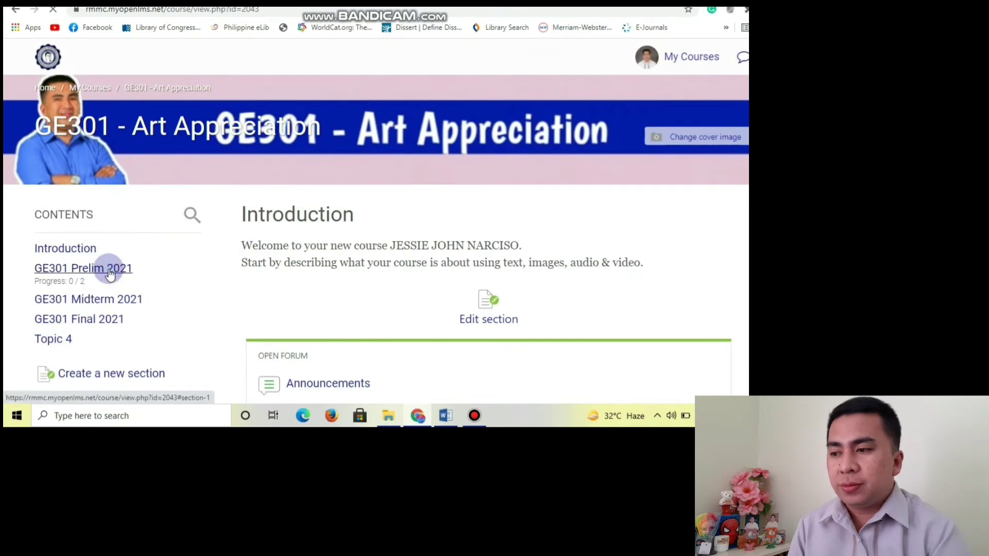
pyautogui.click(110, 269)
pyautogui.scroll(-5, 624, 248)
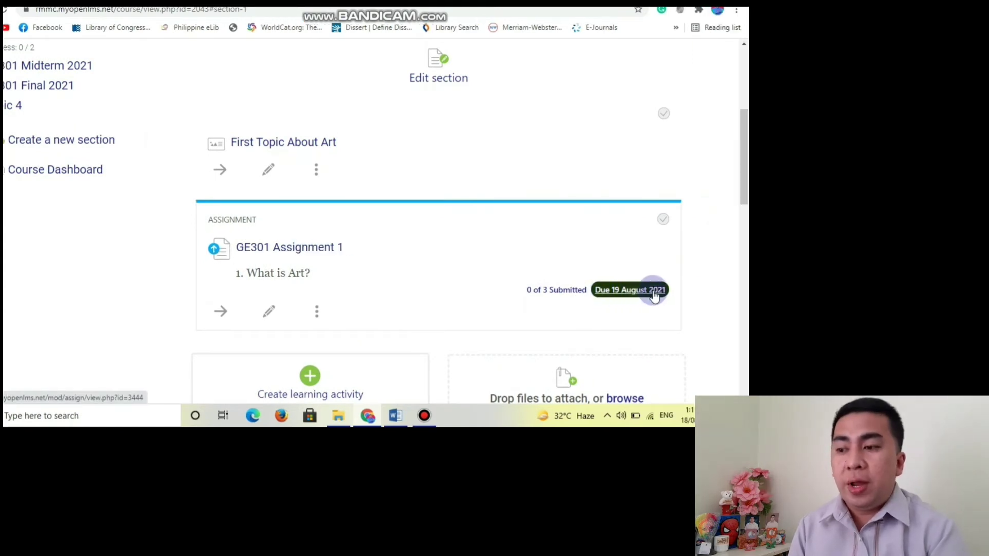
# Add a Quiz activity to the GE301 Prelim 2021 section and name it "GE 301 Quiz 1".
pyautogui.scroll(3, 670, 234)
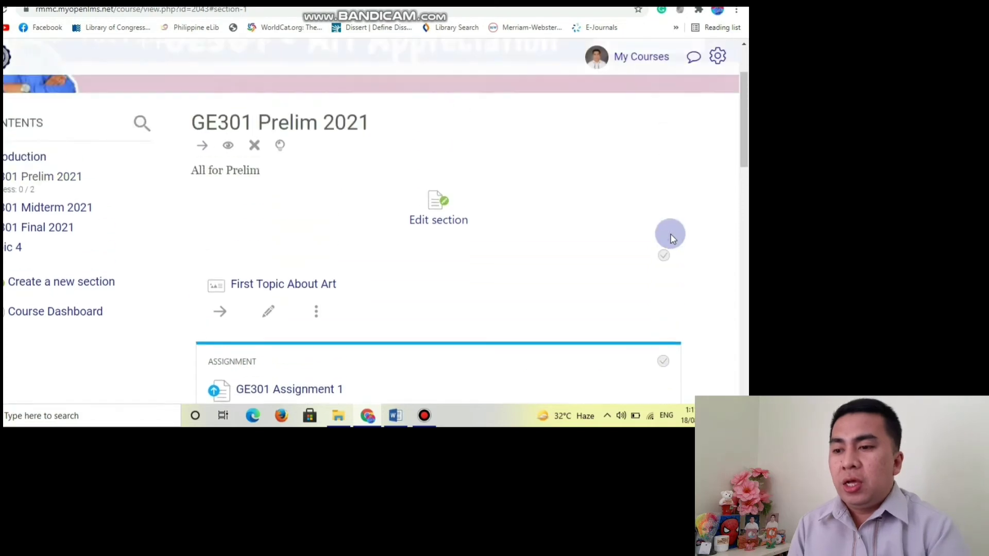
pyautogui.scroll(1, 698, 230)
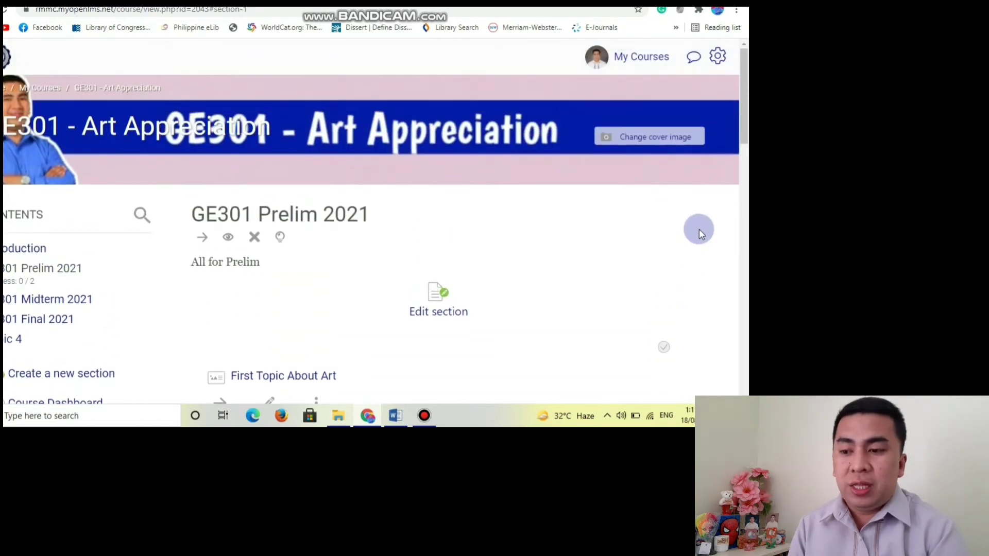
pyautogui.scroll(-4, 700, 230)
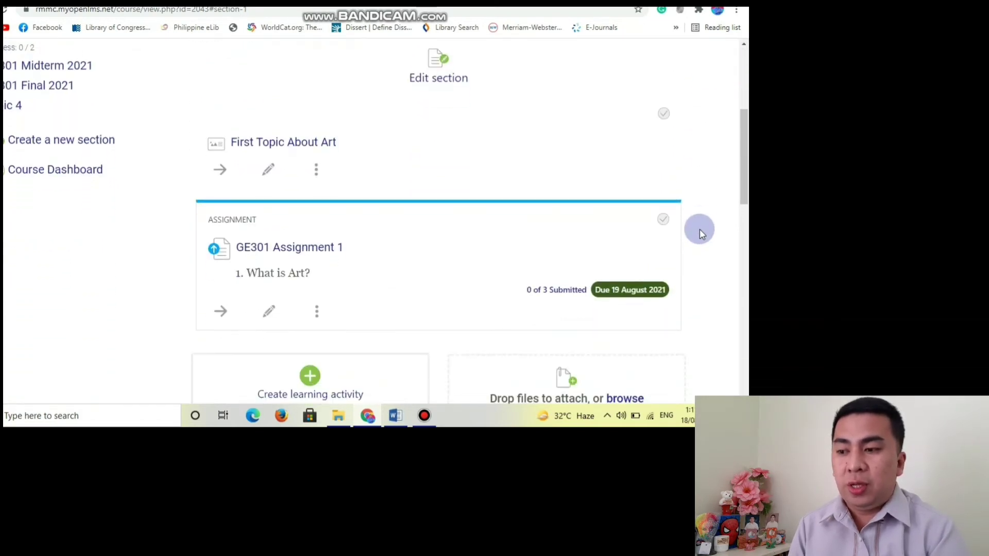
pyautogui.scroll(-2, 699, 229)
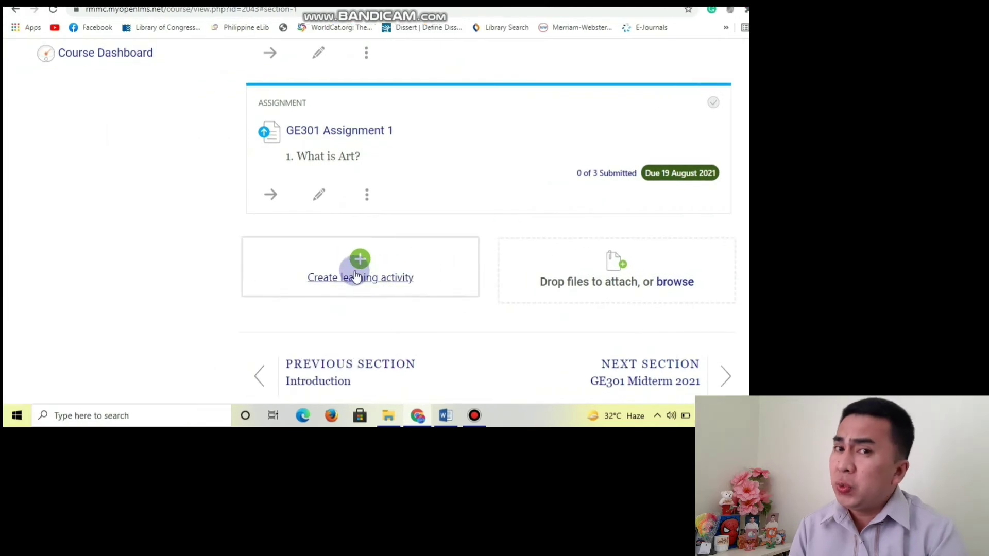
pyautogui.click(356, 276)
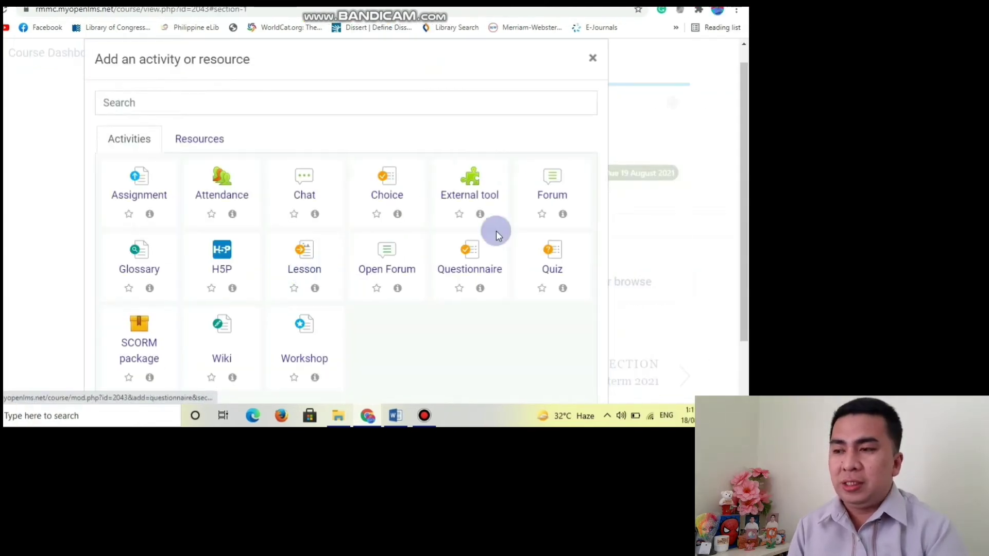
pyautogui.click(553, 266)
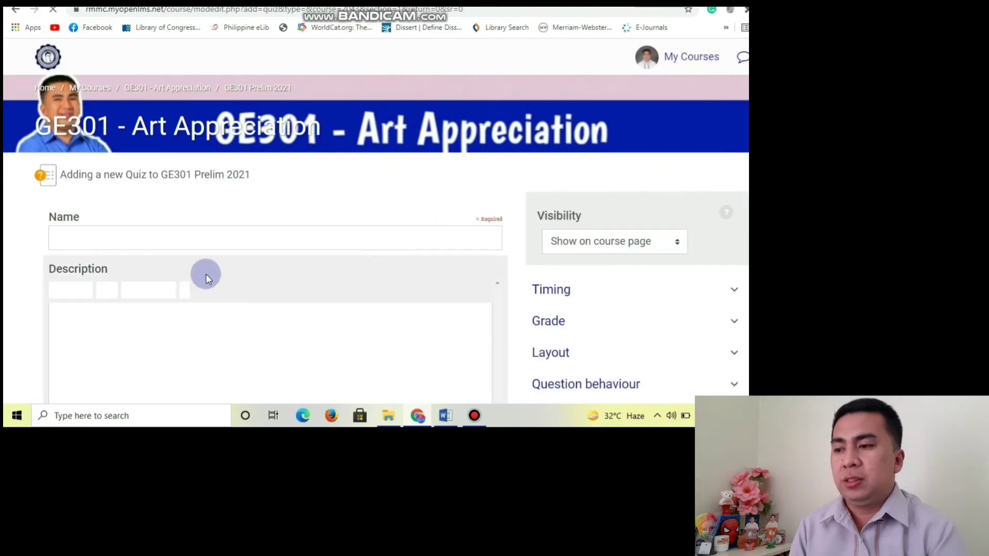
pyautogui.scroll(-2, 210, 270)
pyautogui.click(98, 118)
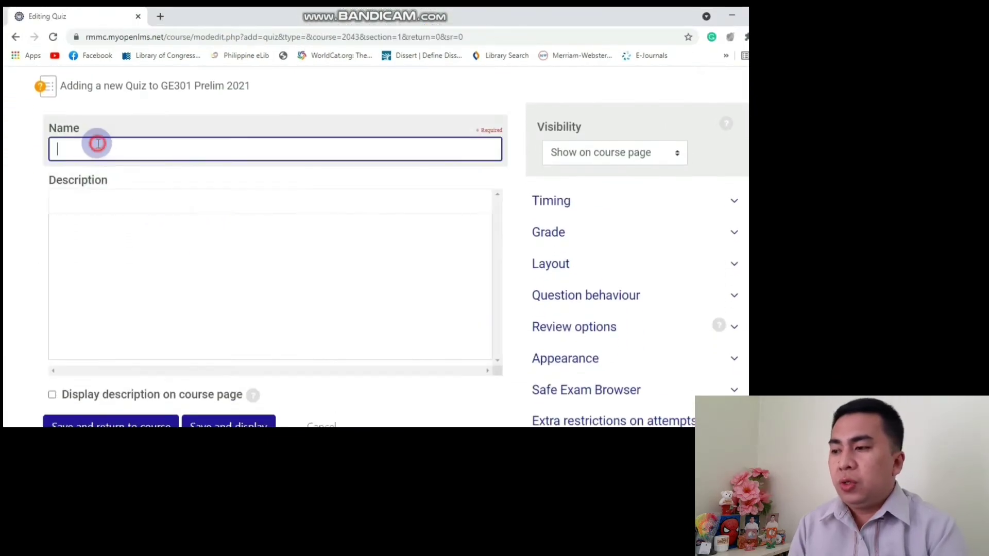
pyautogui.scroll(2, 150, 190)
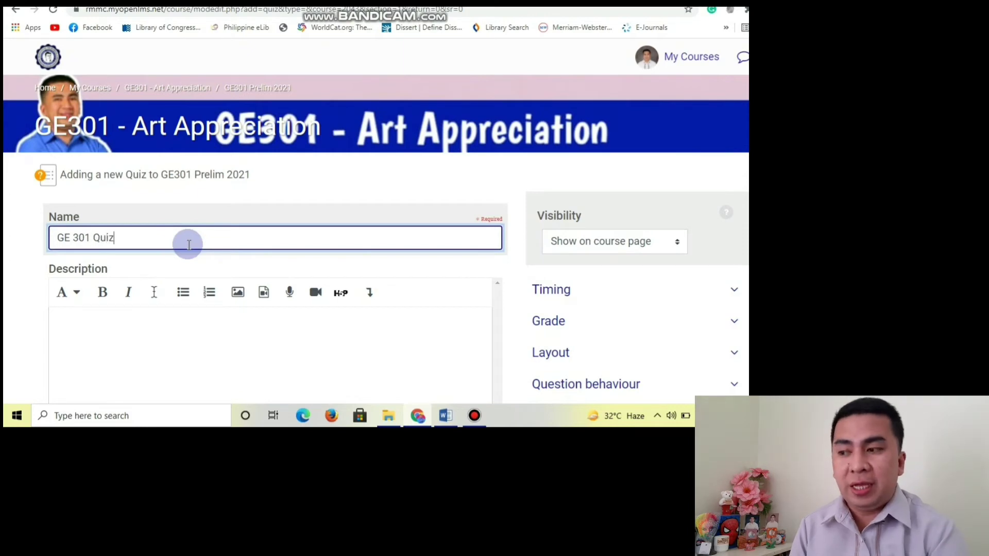
pyautogui.scroll(-2, 189, 244)
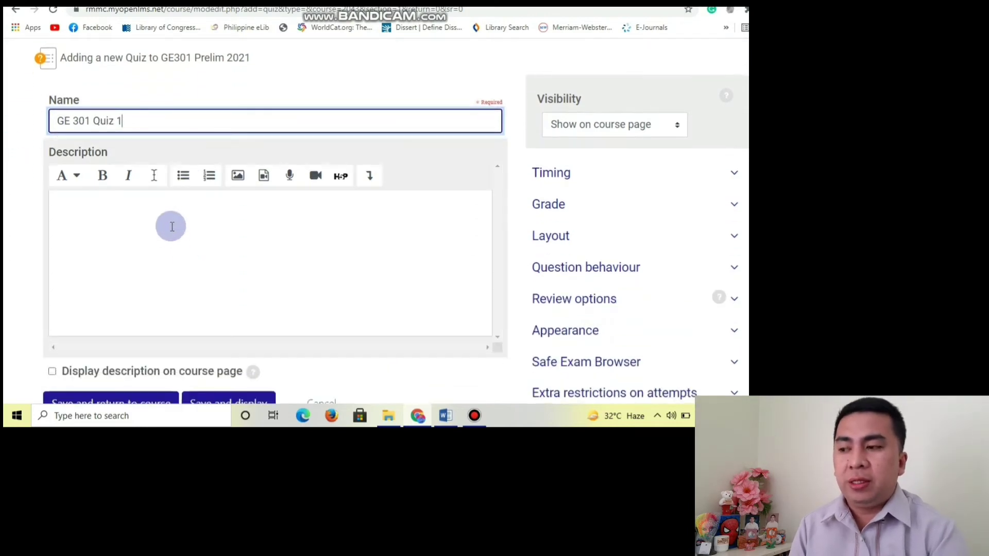
pyautogui.click(171, 224)
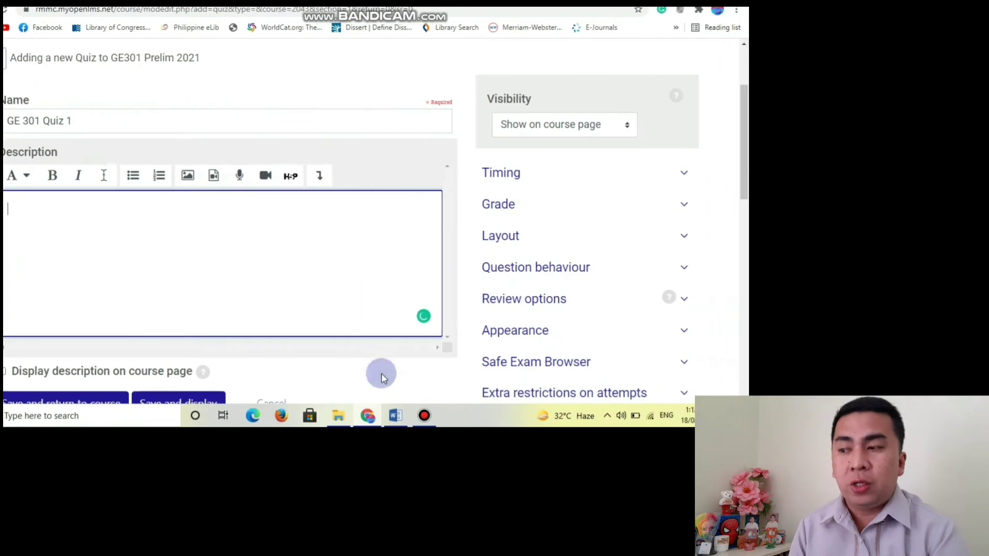
# Copy the "Read carefully the following questions and choose the correct answer below (40 pts.)" instruction from the Word document into the quiz description.
pyautogui.click(446, 420)
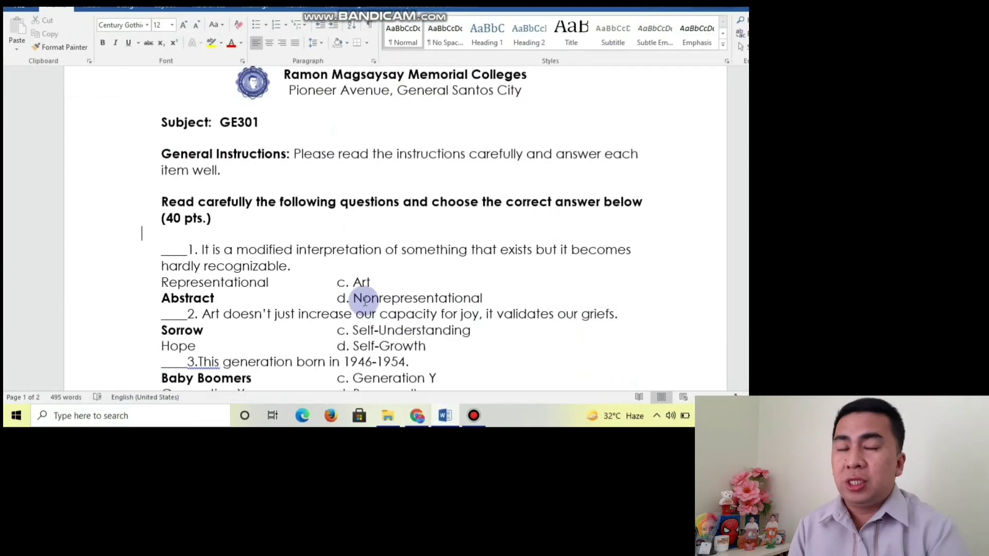
pyautogui.click(162, 219)
pyautogui.moveTo(161, 218); pyautogui.dragTo(261, 235)
pyautogui.hotkey('ctrl', 'c')
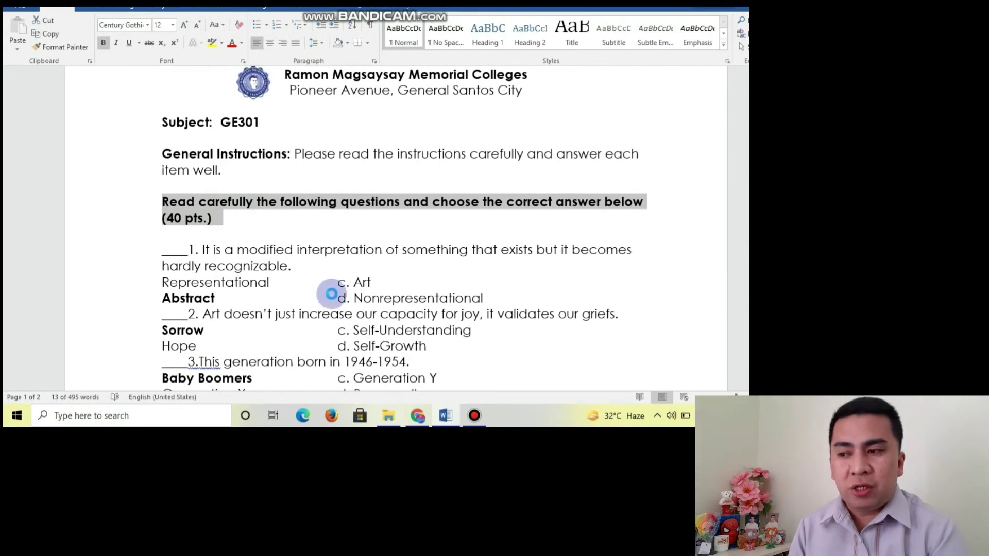
pyautogui.click(417, 415)
pyautogui.click(202, 231)
pyautogui.click(190, 221)
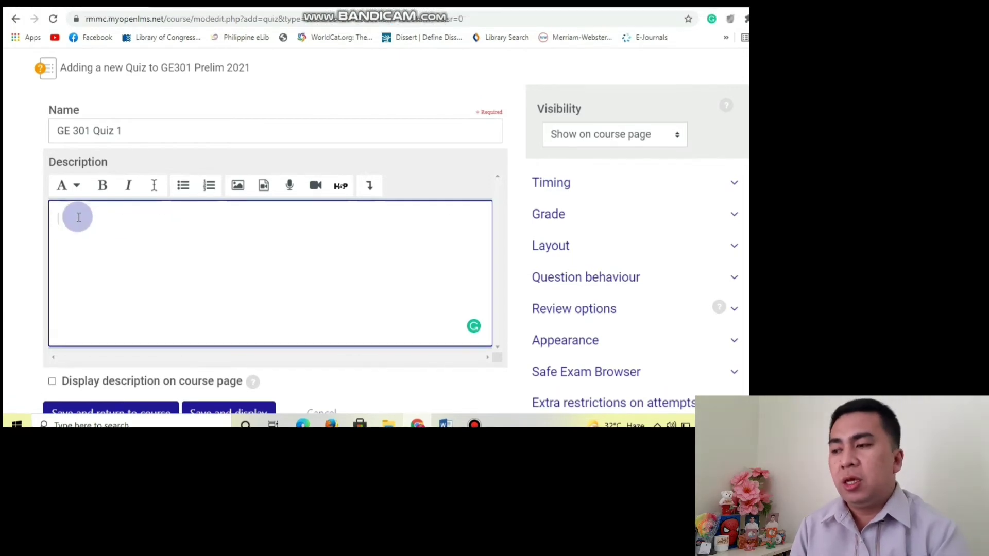
pyautogui.hotkey('ctrl', 'v')
pyautogui.click(206, 253)
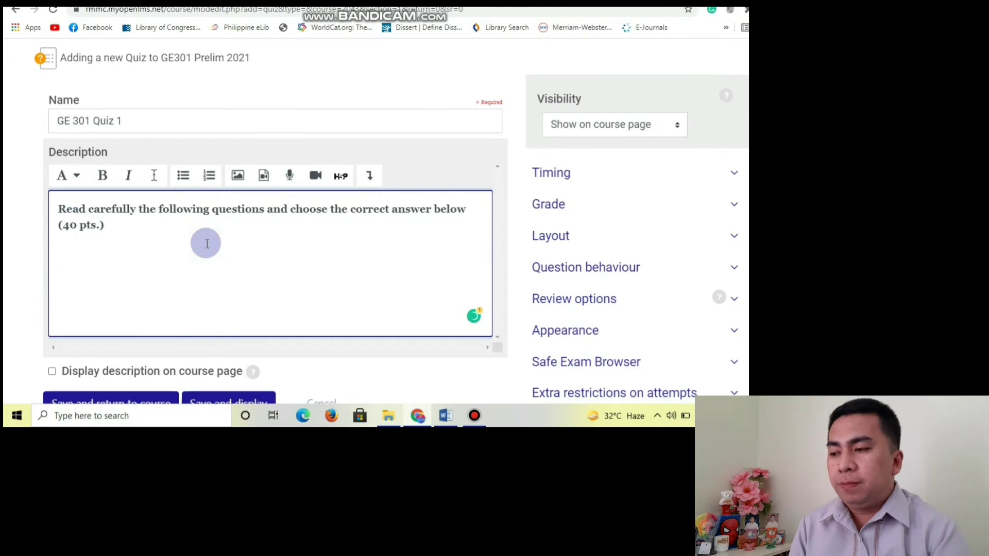
# Show the description on the course page, then save and display the quiz.
pyautogui.scroll(-1, 206, 244)
pyautogui.click(52, 313)
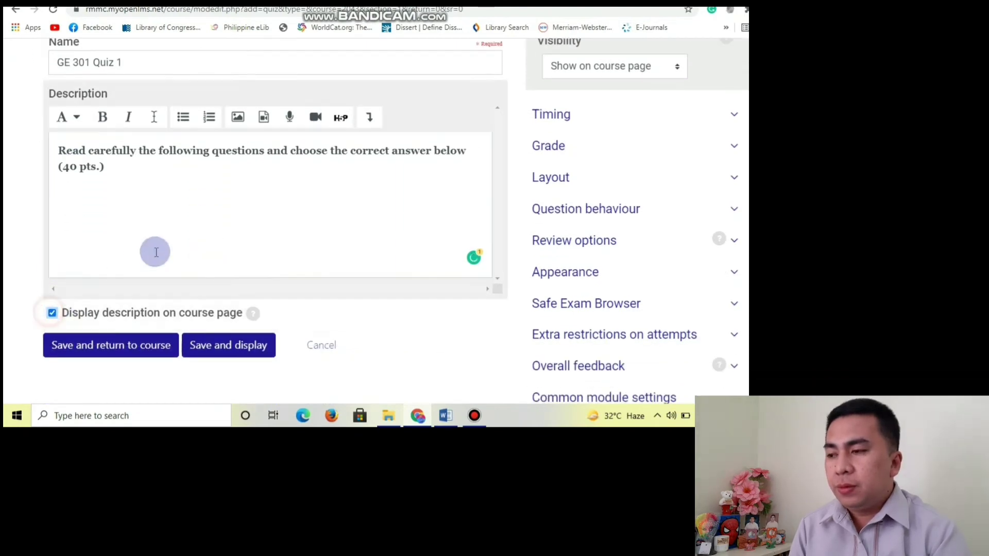
pyautogui.click(216, 349)
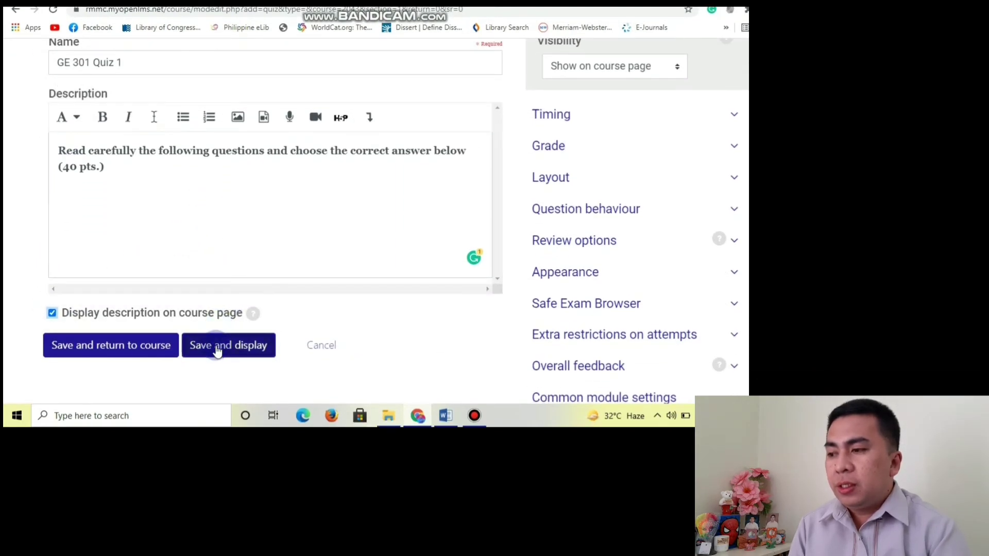
pyautogui.click(322, 239)
pyautogui.scroll(2, 323, 238)
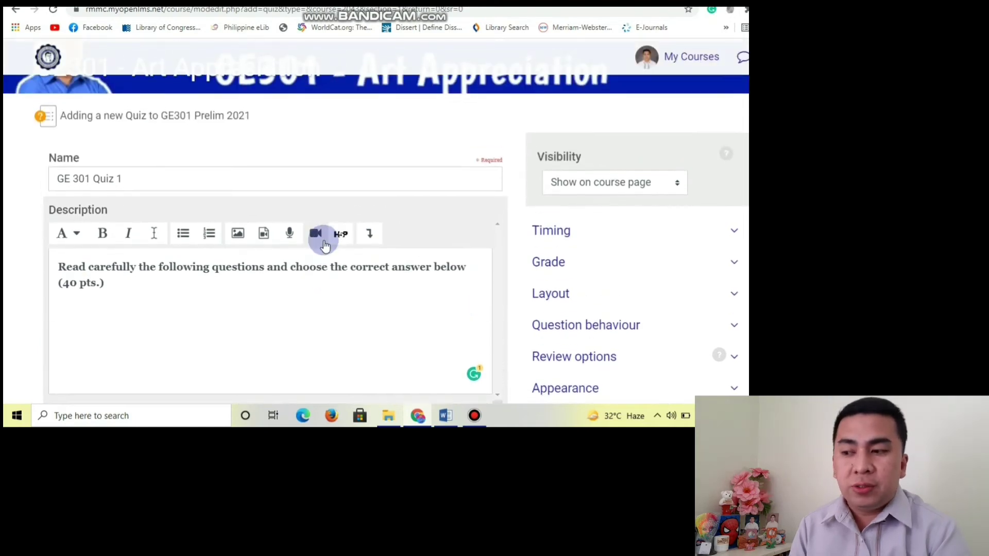
pyautogui.scroll(-1, 324, 245)
pyautogui.click(238, 350)
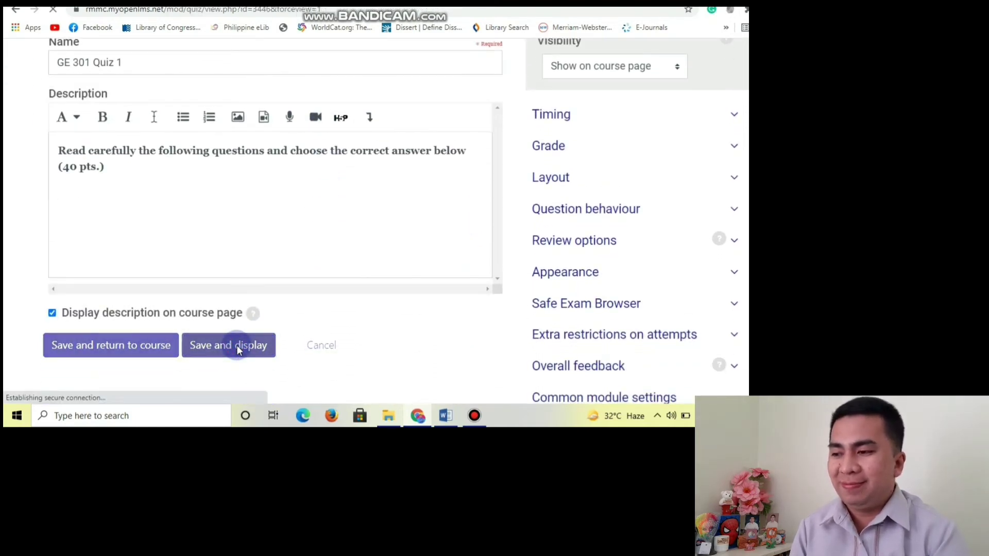
# Open GE 301 Quiz 1 for editing and add a new question of the Multiple choice type.
pyautogui.scroll(-1, 596, 275)
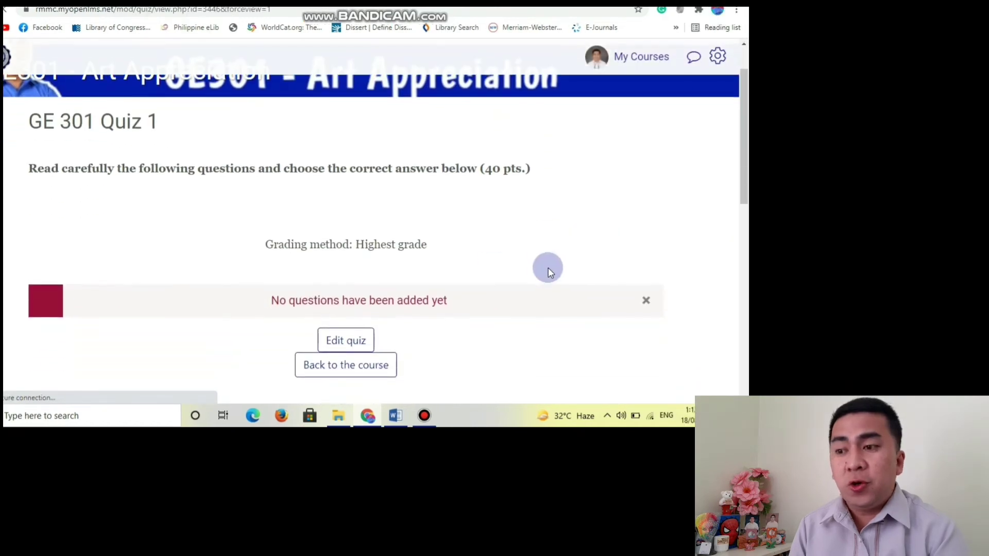
pyautogui.scroll(-1, 546, 268)
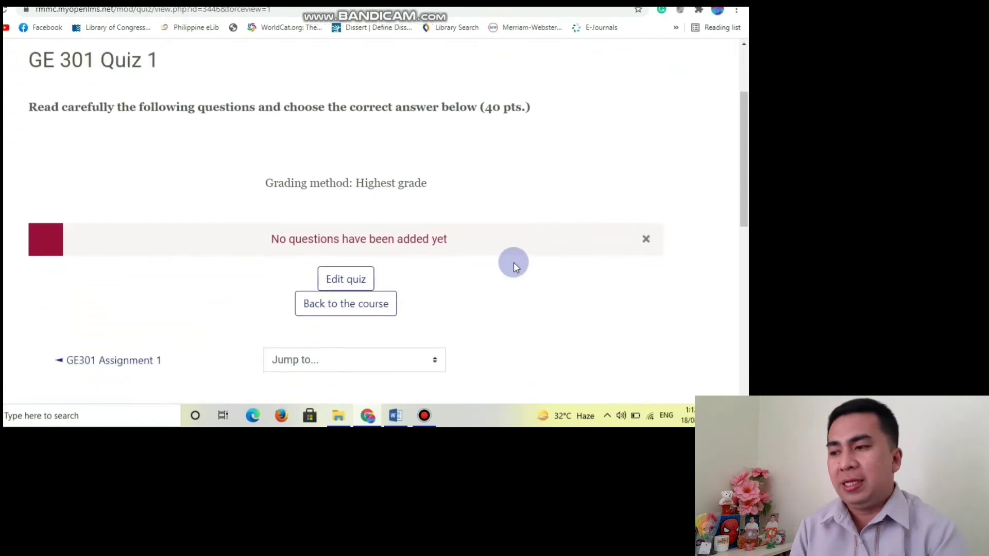
pyautogui.click(377, 284)
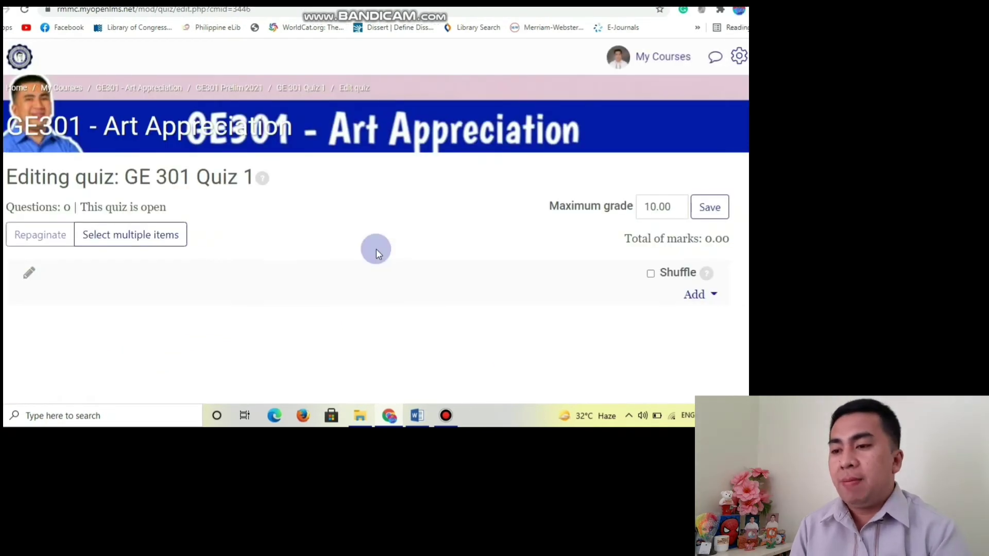
pyautogui.scroll(-2, 376, 249)
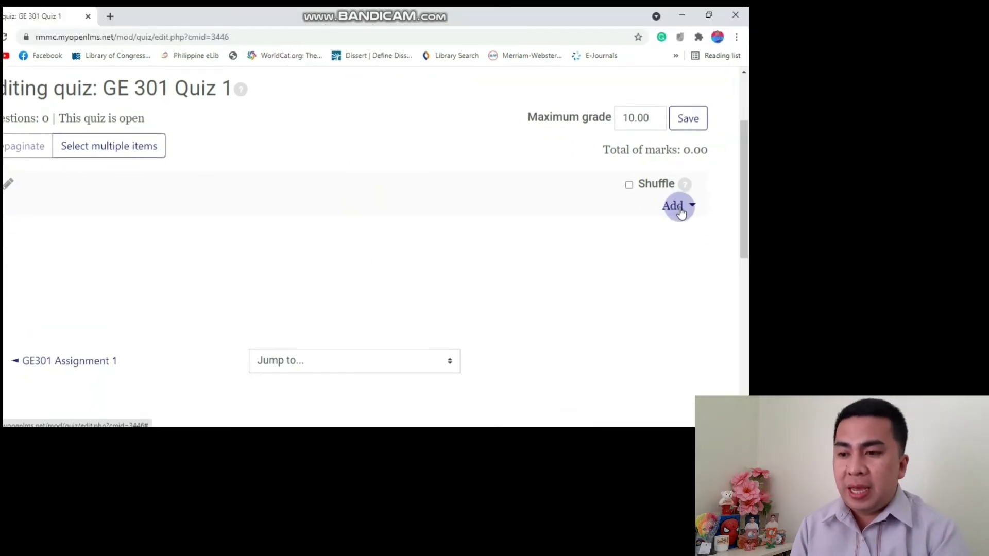
pyautogui.click(699, 183)
pyautogui.click(612, 233)
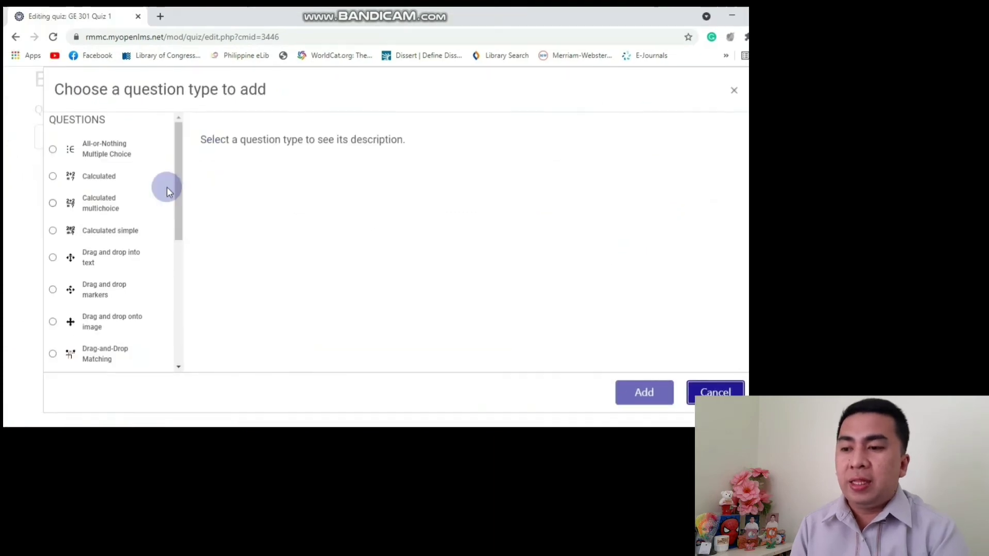
pyautogui.moveTo(177, 180); pyautogui.dragTo(175, 241)
pyautogui.click(52, 236)
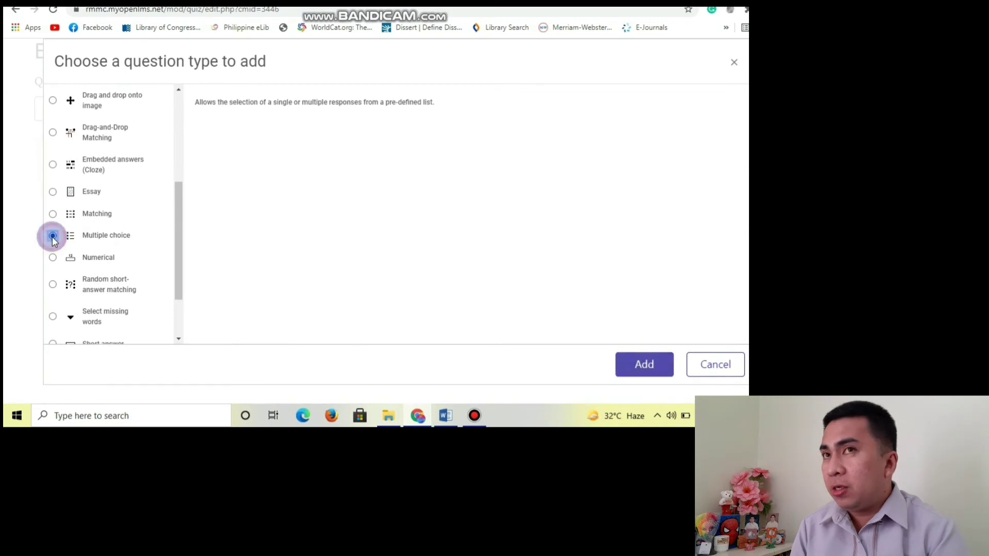
pyautogui.click(644, 365)
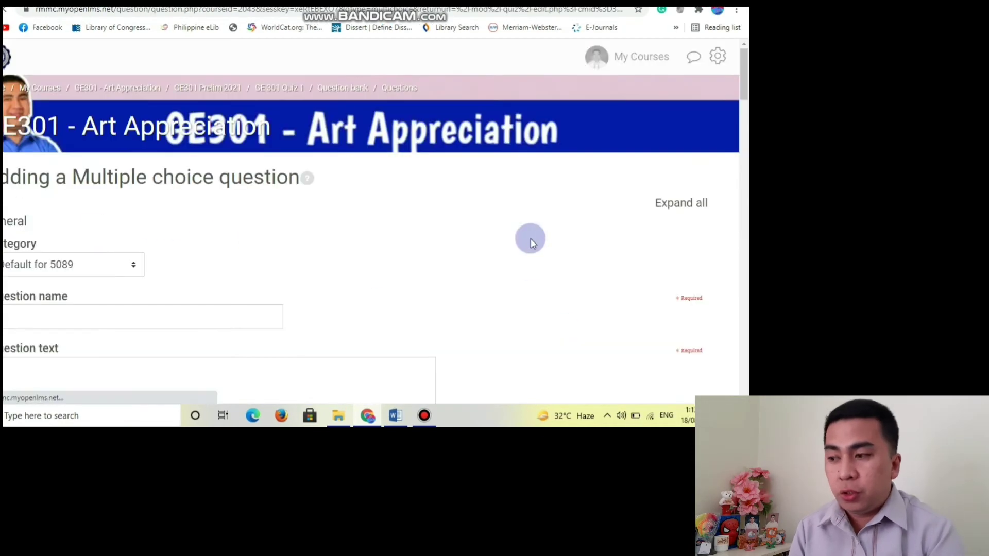
# Look over the multiple choice question form and name the question "Question 1".
pyautogui.scroll(-2, 470, 226)
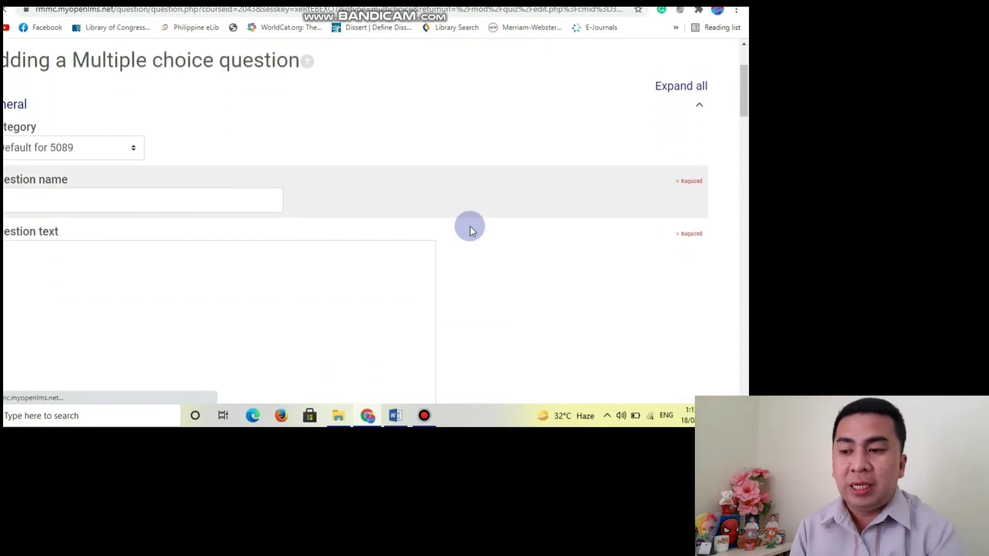
pyautogui.scroll(-2, 470, 227)
pyautogui.scroll(-8, 470, 226)
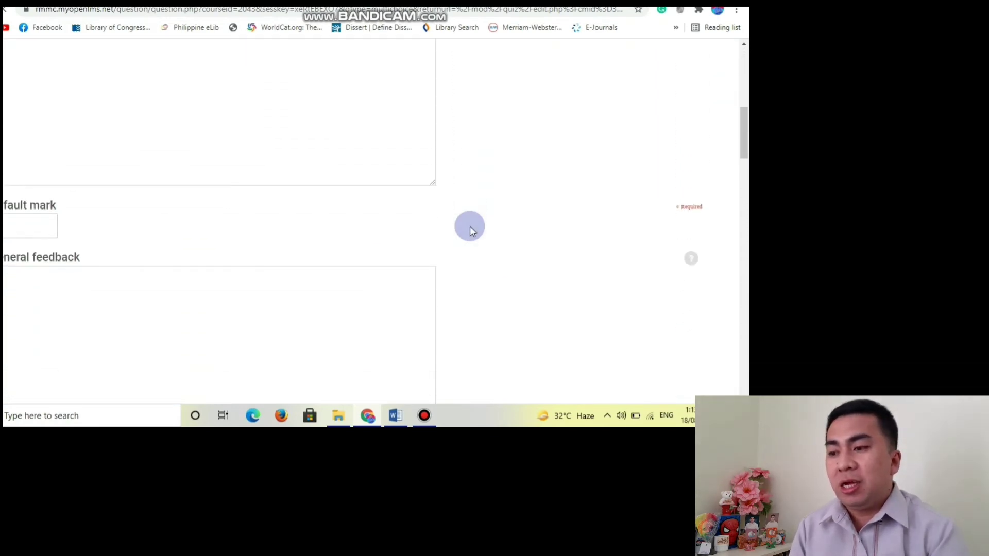
pyautogui.scroll(-5, 470, 227)
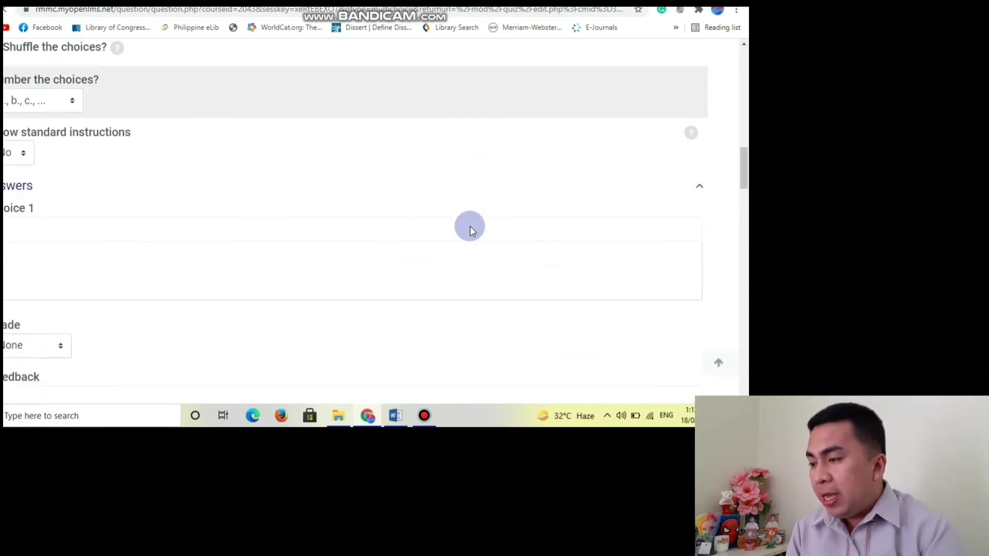
pyautogui.scroll(8, 470, 227)
pyautogui.scroll(10, 469, 226)
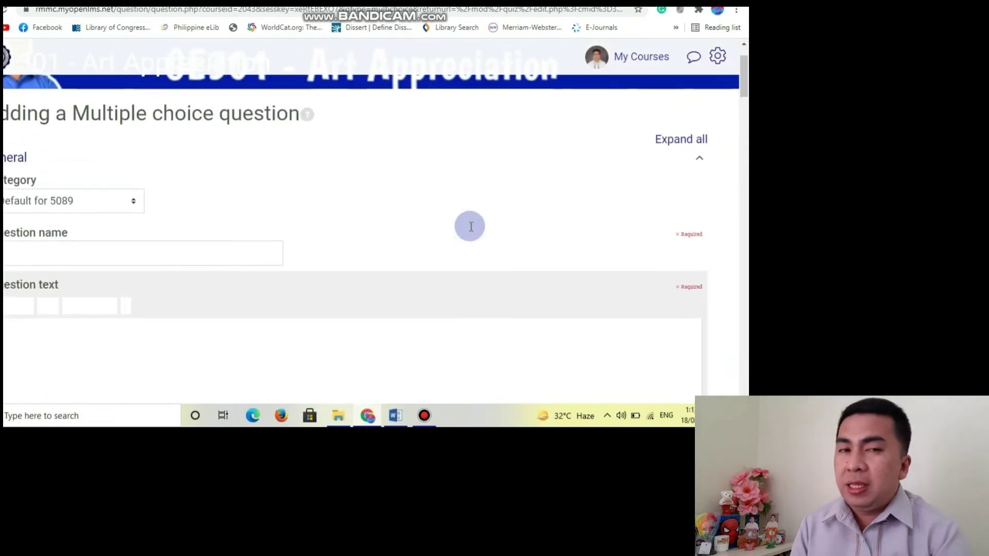
pyautogui.click(189, 261)
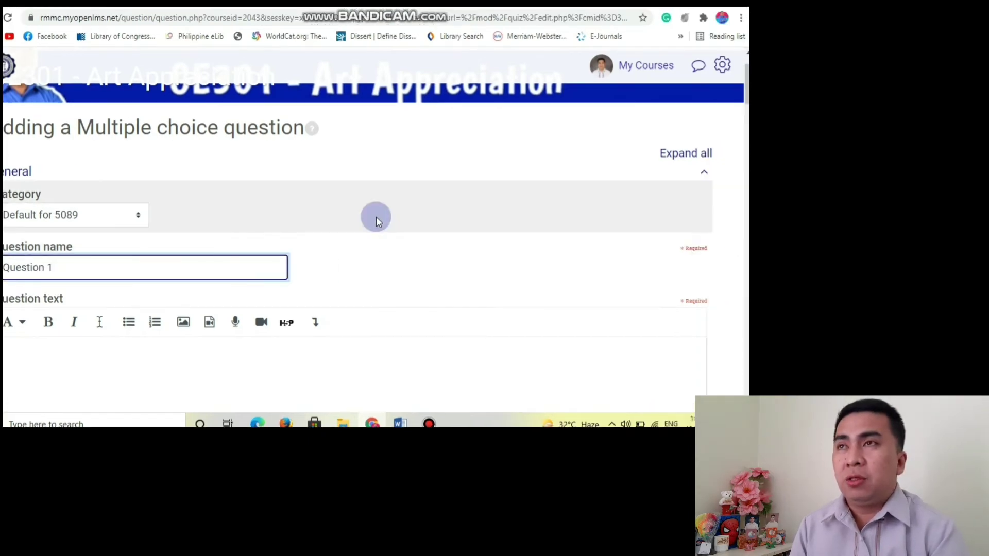
# Copy the sentence of item 1, "It is a modified interpretation of something...", from the Word document into the question text.
pyautogui.scroll(-4, 465, 252)
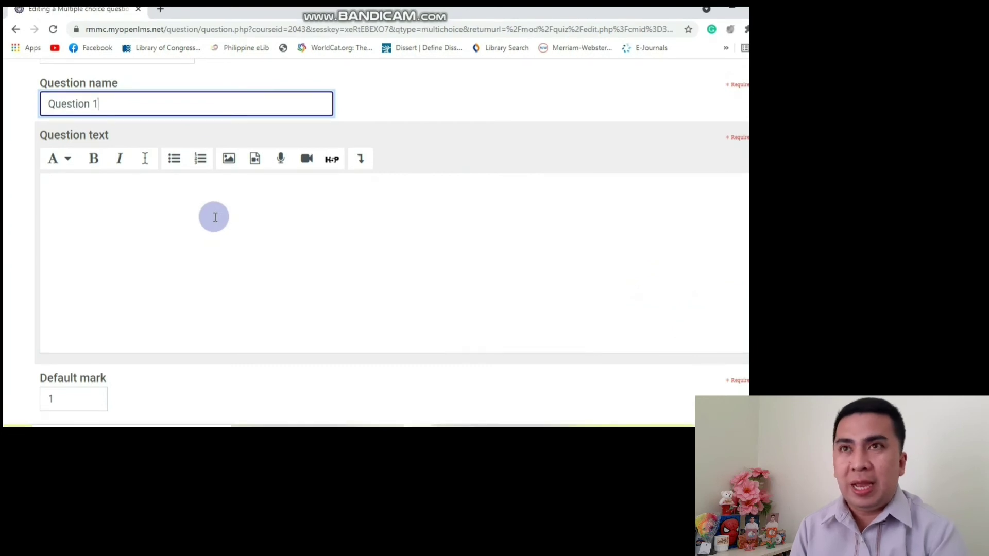
pyautogui.click(215, 217)
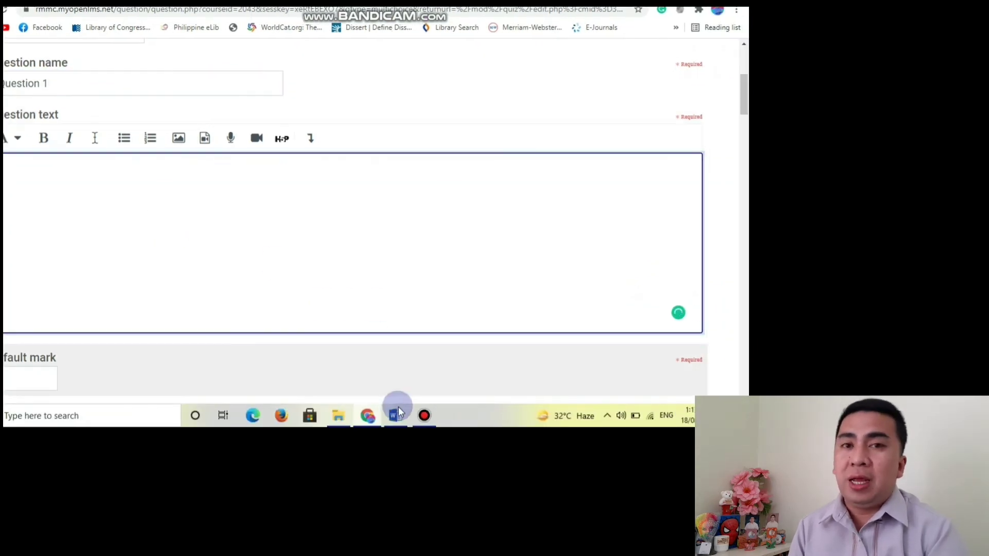
pyautogui.click(398, 421)
pyautogui.click(203, 266)
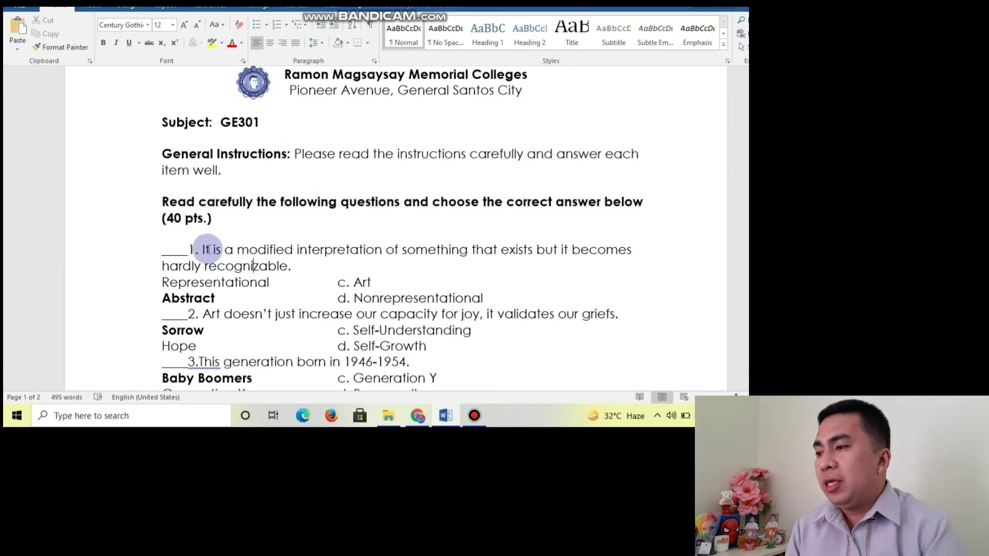
pyautogui.moveTo(203, 249); pyautogui.dragTo(292, 267)
pyautogui.hotkey('ctrl', 'c')
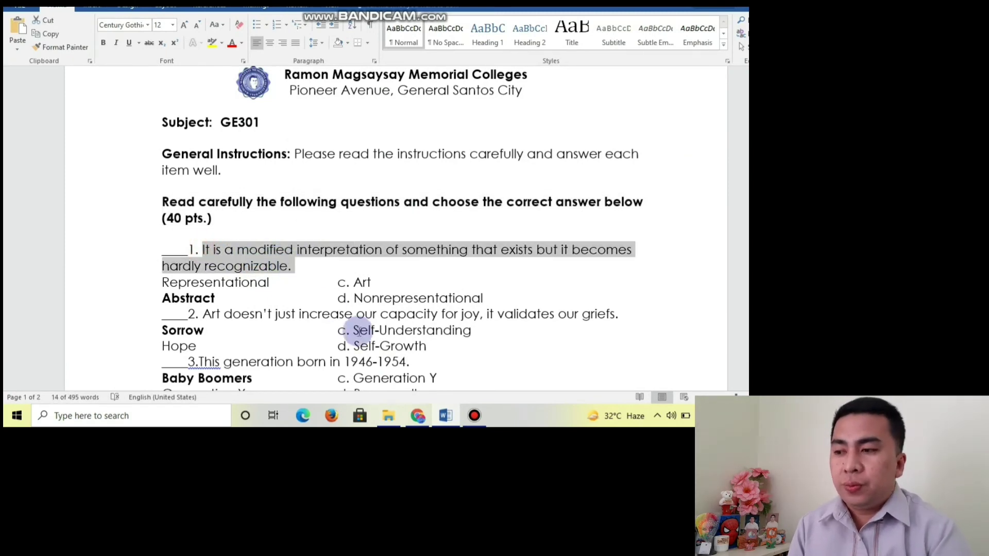
pyautogui.click(444, 418)
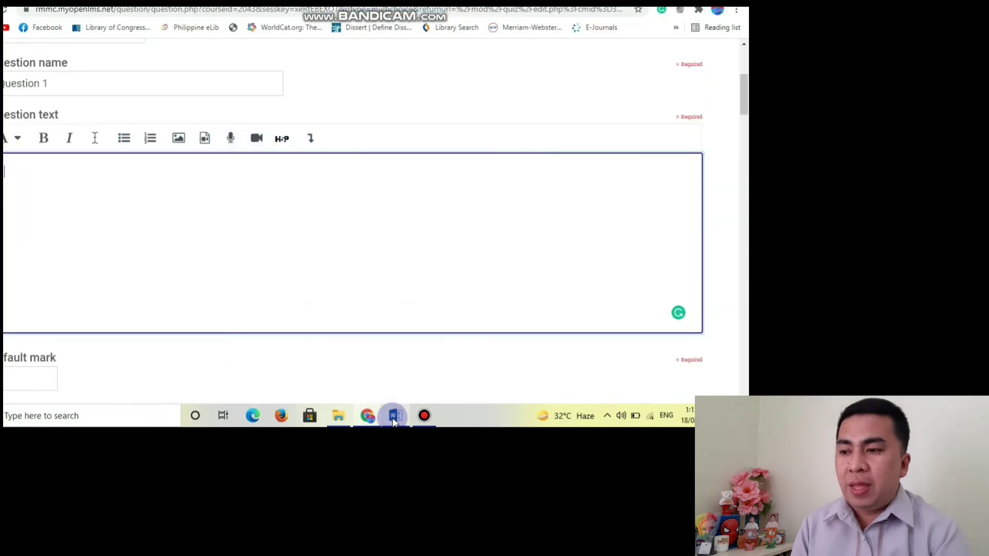
pyautogui.click(80, 197)
pyautogui.hotkey('ctrl', 'v')
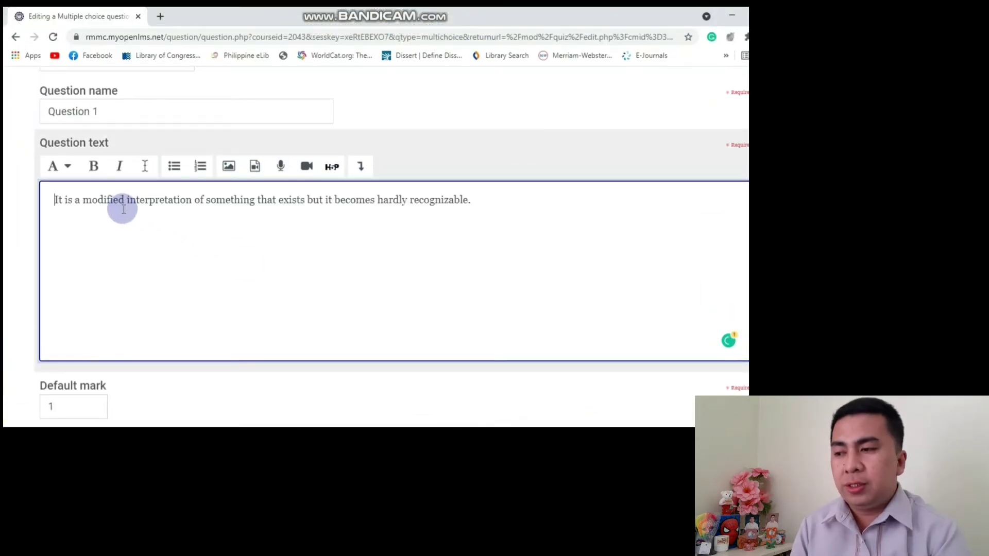
# Set the question to accept one answer only and number its choices a., b., c.
pyautogui.scroll(-5, 123, 208)
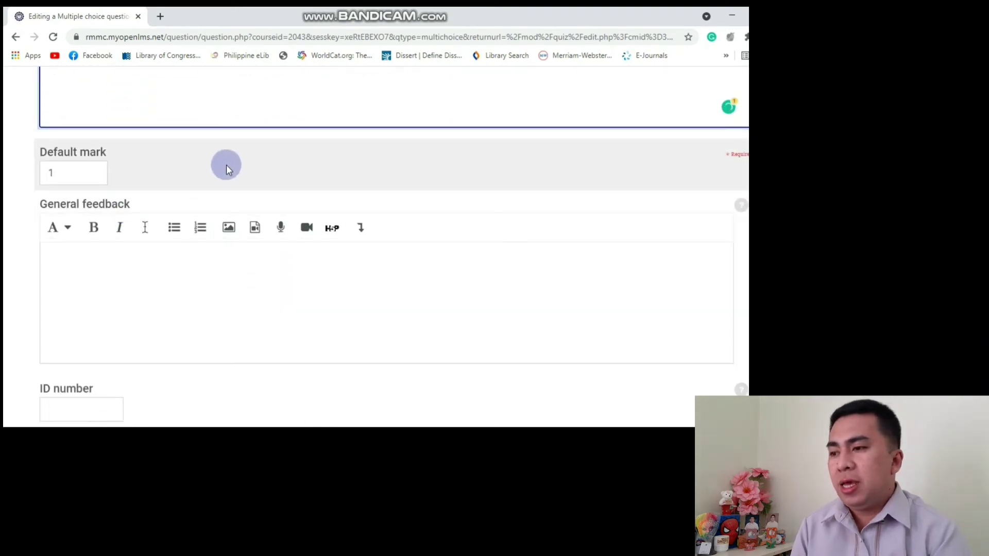
pyautogui.scroll(-5, 226, 164)
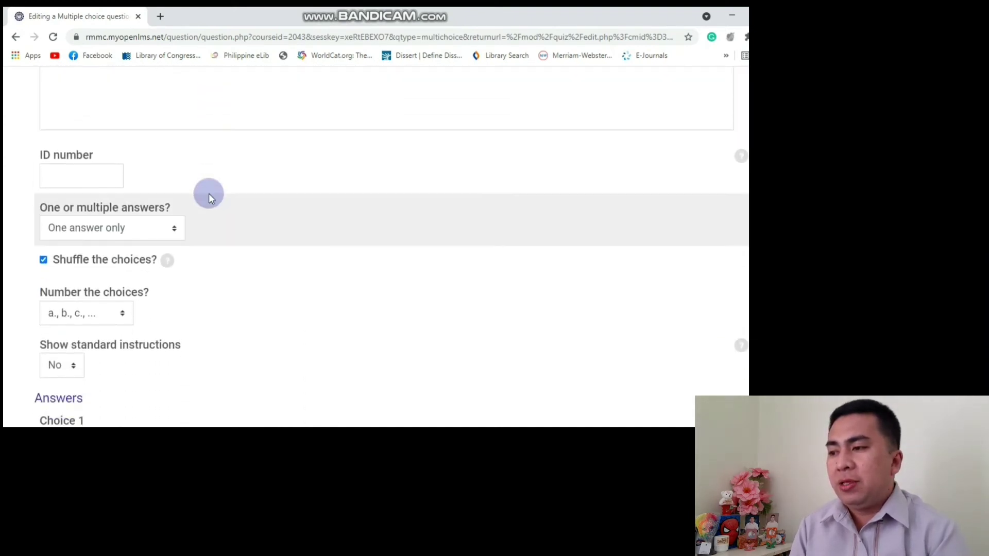
pyautogui.scroll(-1, 208, 193)
pyautogui.click(170, 175)
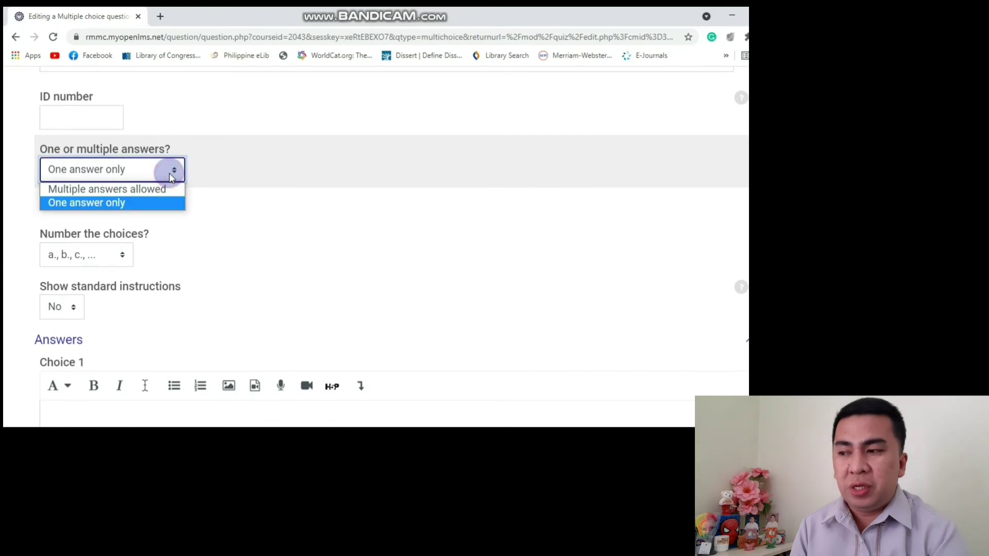
pyautogui.click(137, 204)
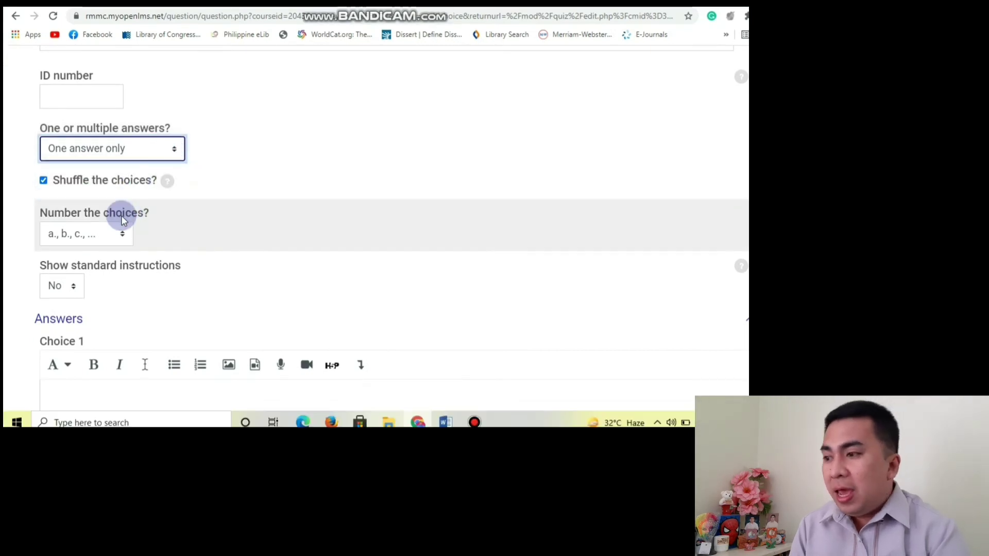
pyautogui.click(119, 233)
pyautogui.click(90, 249)
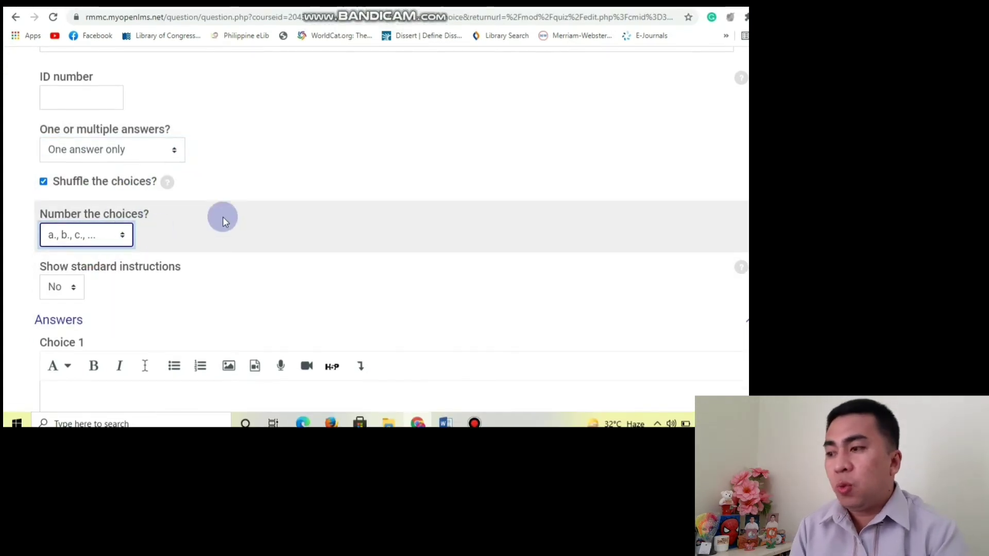
# Copy the option "Representational" of item 1 from the Word document into Choice 1 of the question.
pyautogui.scroll(-3, 221, 217)
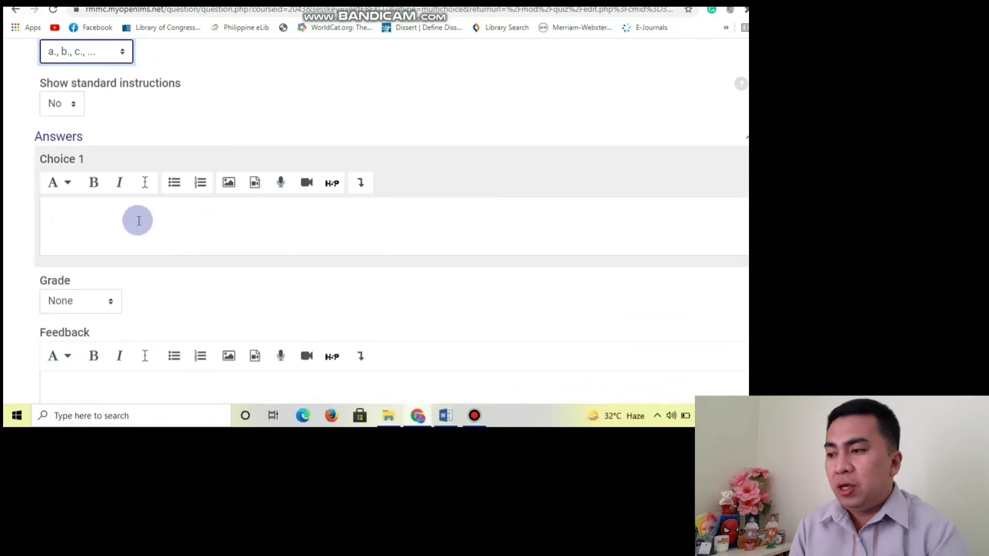
pyautogui.click(127, 217)
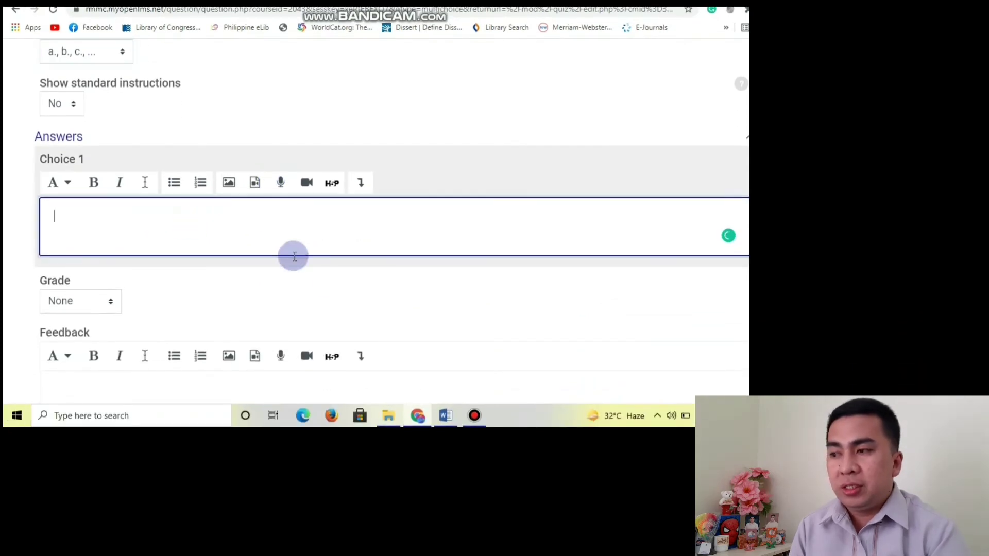
pyautogui.click(449, 420)
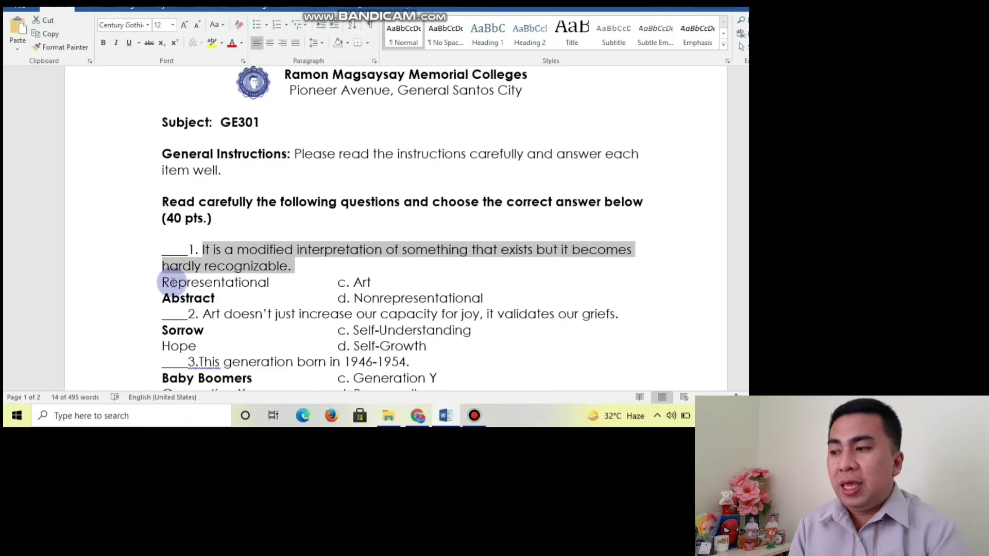
pyautogui.moveTo(110, 282); pyautogui.dragTo(217, 283)
pyautogui.hotkey('ctrl', 'c')
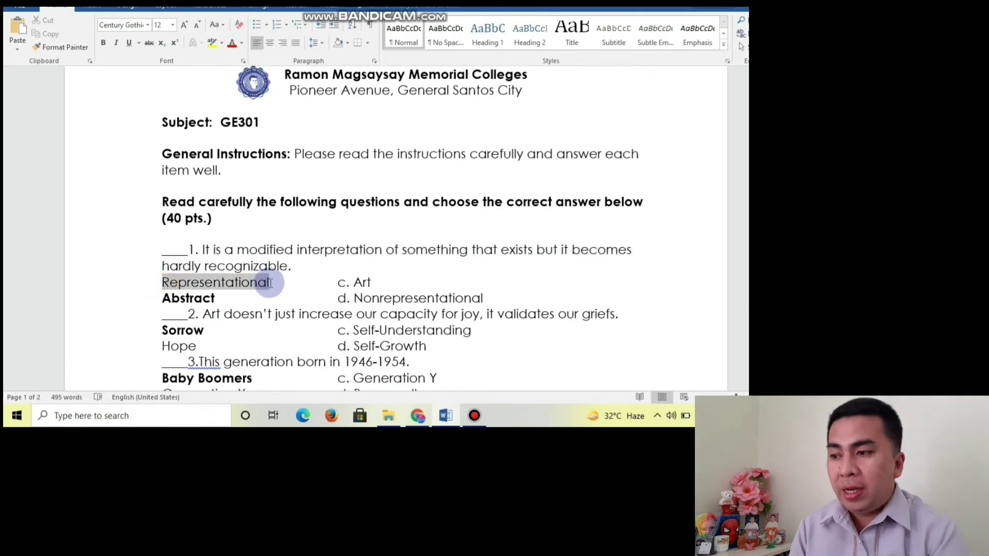
pyautogui.hotkey('alt', 'Tab')
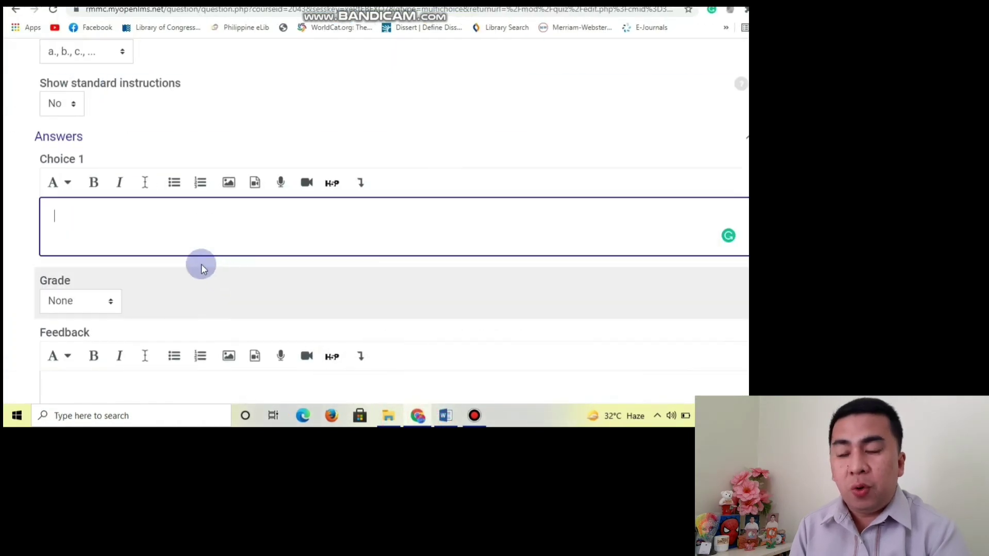
pyautogui.click(126, 218)
pyautogui.hotkey('ctrl', 'v')
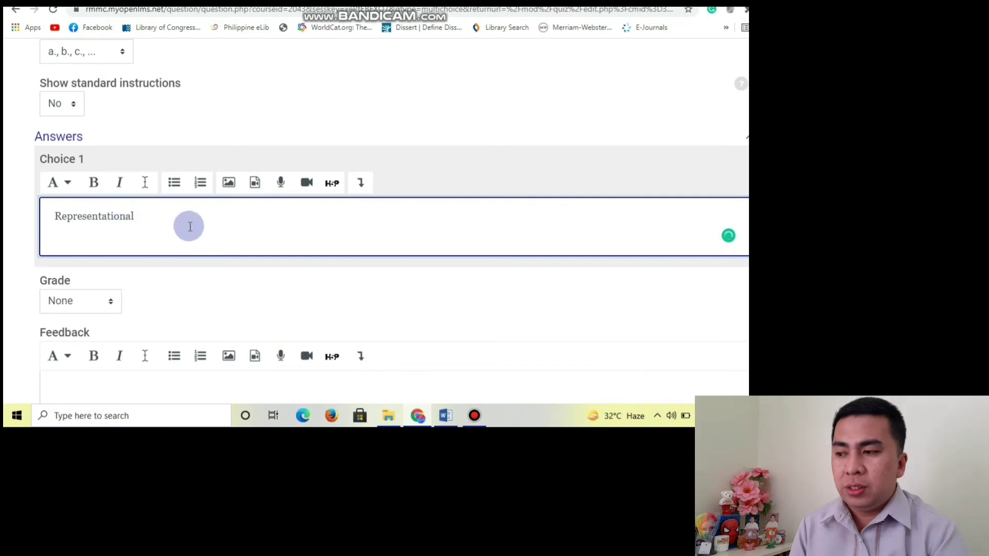
# Copy the option "Abstract" of item 1 from the Word document into Choice 2 and remove its bold formatting.
pyautogui.scroll(-3, 187, 225)
pyautogui.scroll(3, 190, 226)
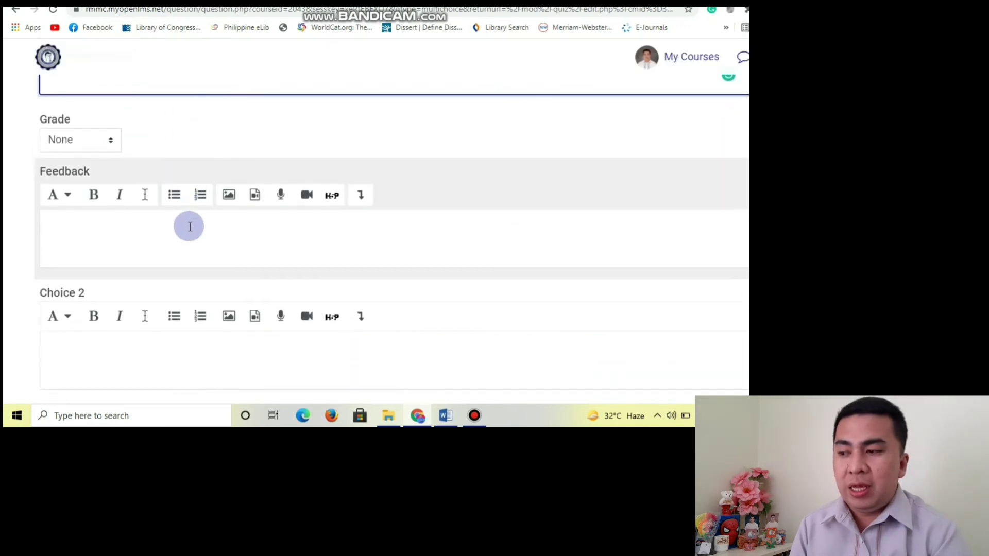
pyautogui.scroll(-3, 190, 225)
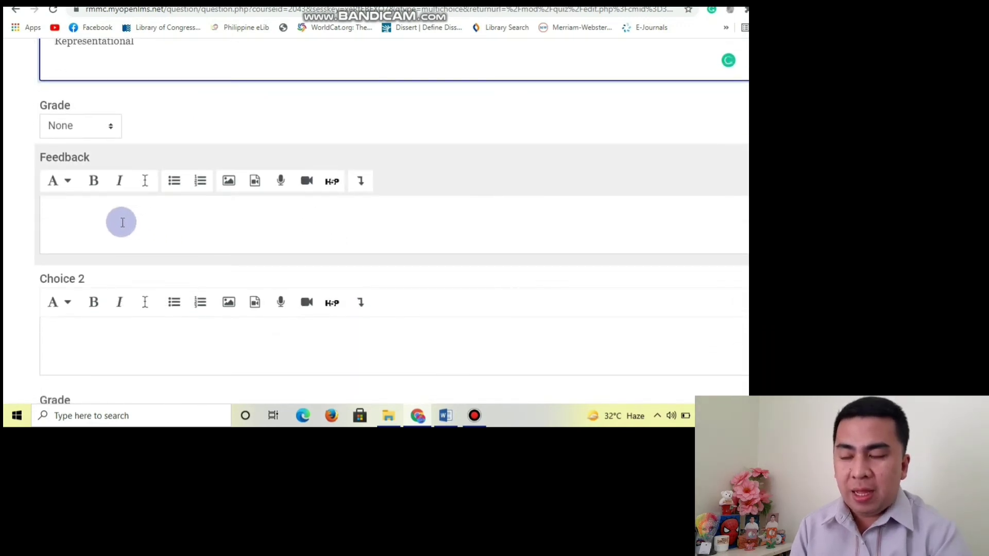
pyautogui.click(121, 222)
pyautogui.scroll(-2, 121, 220)
pyautogui.click(121, 220)
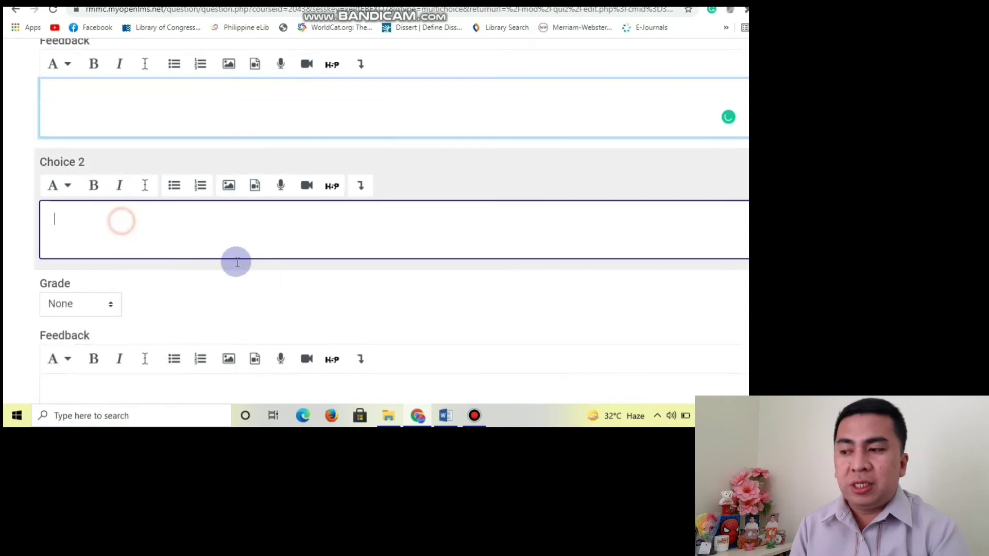
pyautogui.click(415, 415)
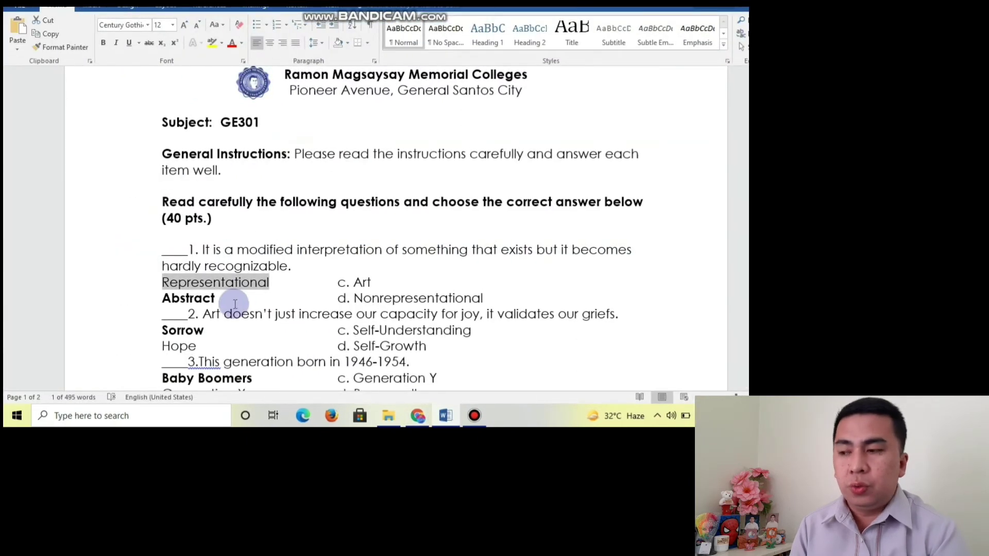
pyautogui.moveTo(220, 302); pyautogui.dragTo(167, 298)
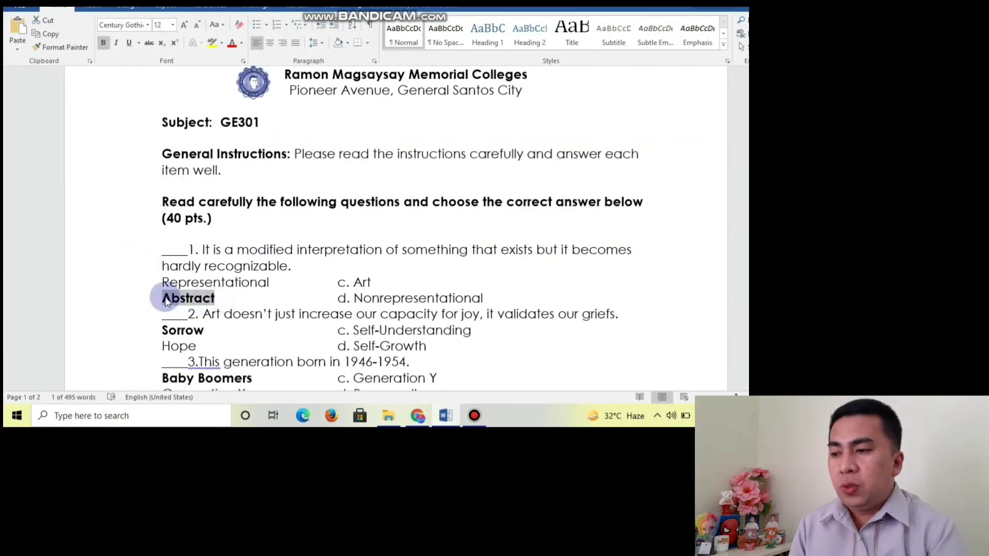
pyautogui.hotkey('alt', 'Tab')
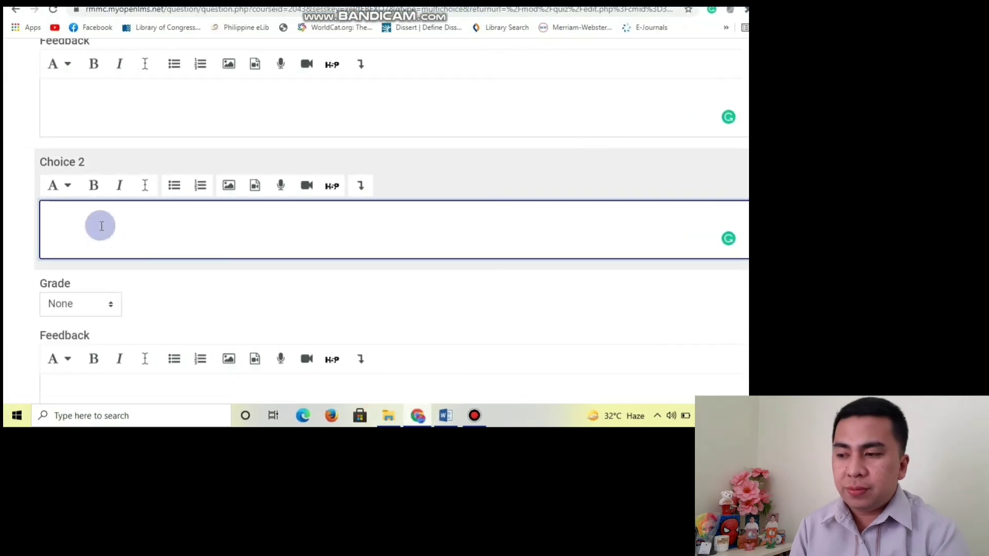
pyautogui.moveTo(101, 226); pyautogui.dragTo(57, 219)
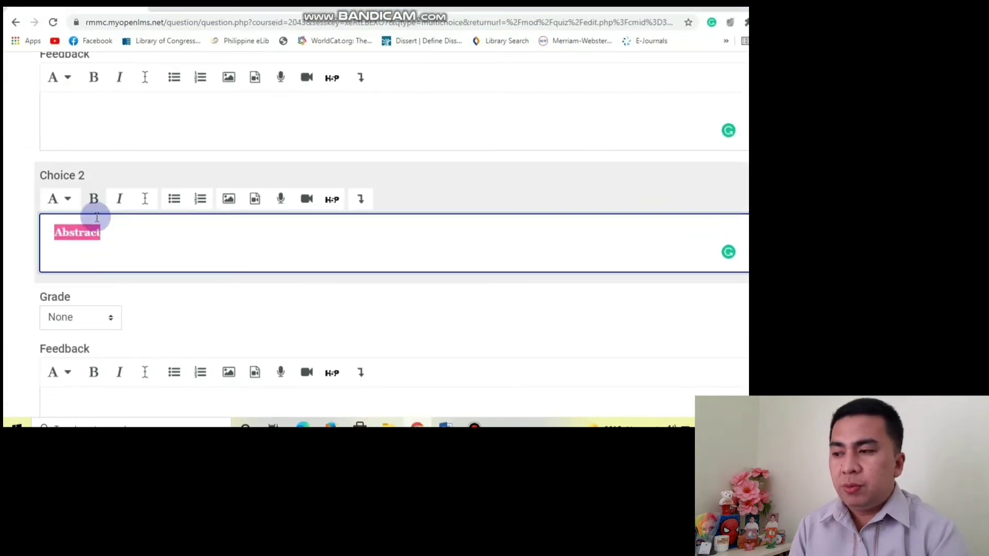
pyautogui.click(94, 199)
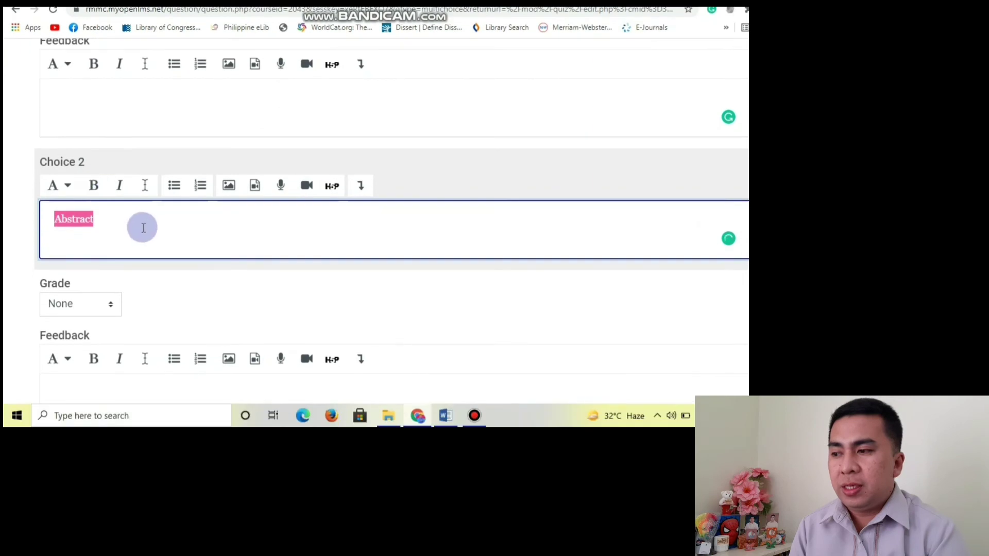
pyautogui.click(148, 233)
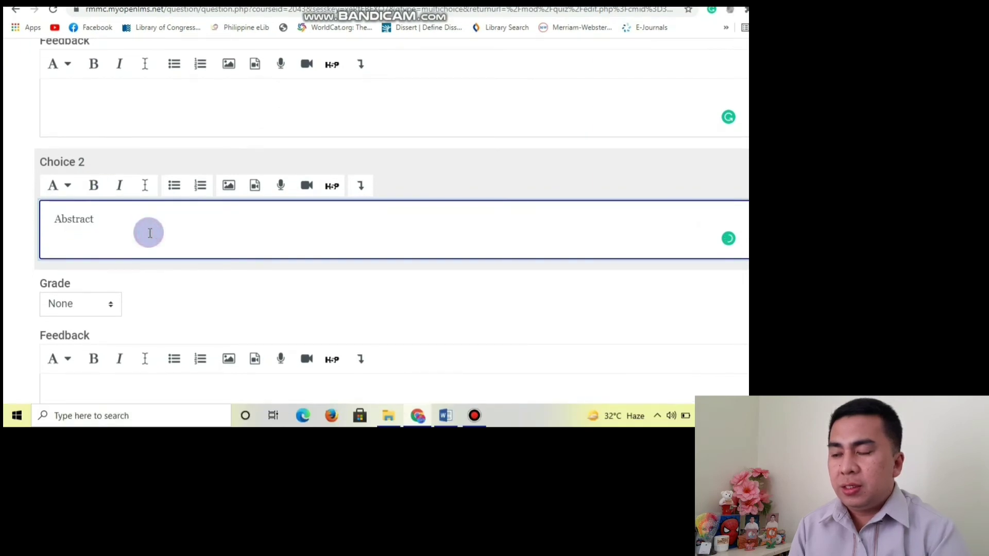
# Copy the option "Art" of item 1 from the Word document into Choice 3.
pyautogui.scroll(-3, 150, 233)
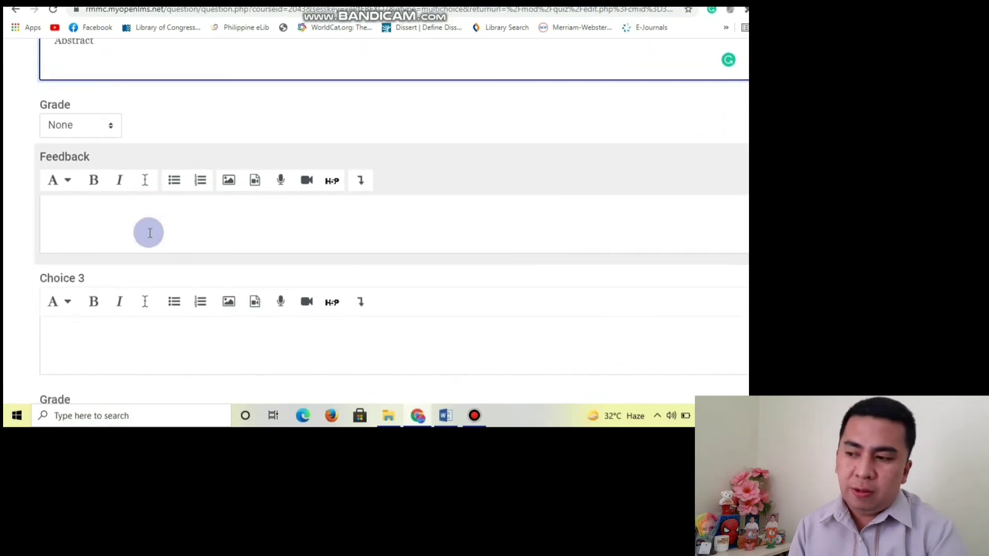
pyautogui.scroll(-2, 149, 233)
pyautogui.click(149, 233)
pyautogui.click(446, 416)
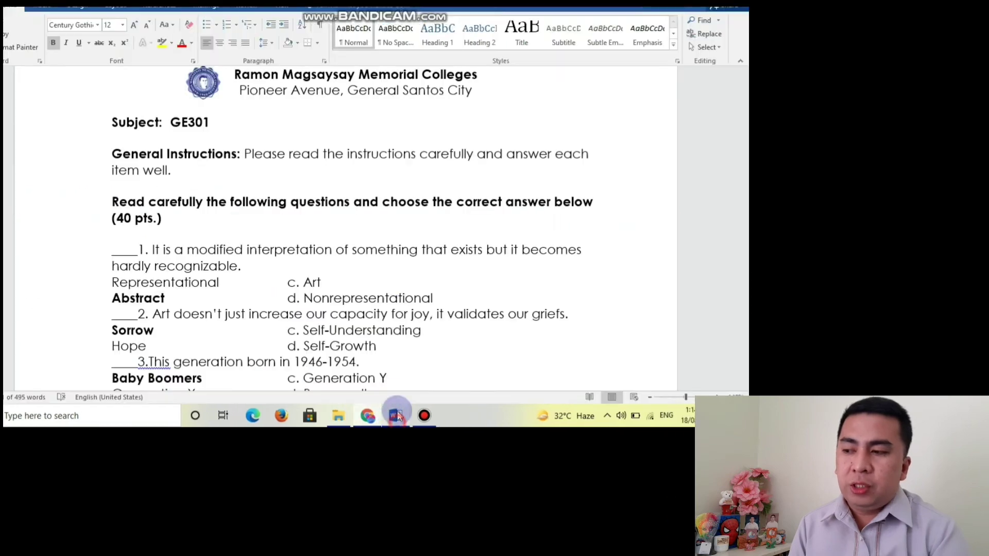
pyautogui.moveTo(328, 282); pyautogui.dragTo(309, 282)
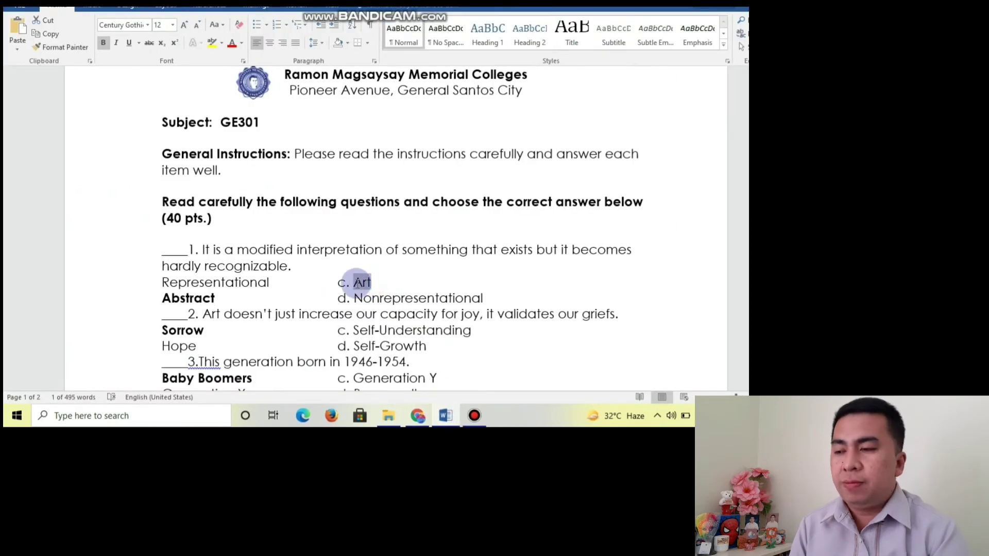
pyautogui.hotkey('alt', 'Tab')
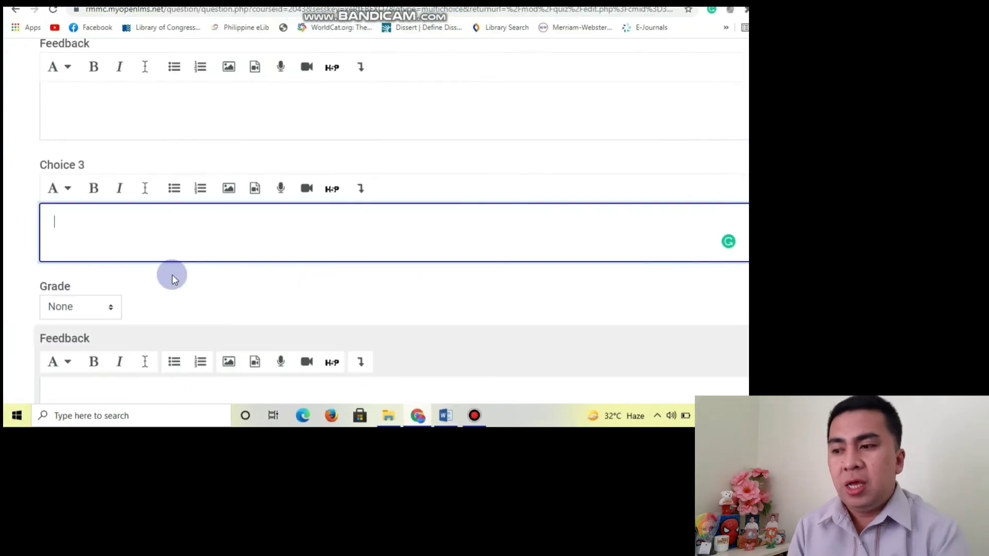
pyautogui.click(106, 225)
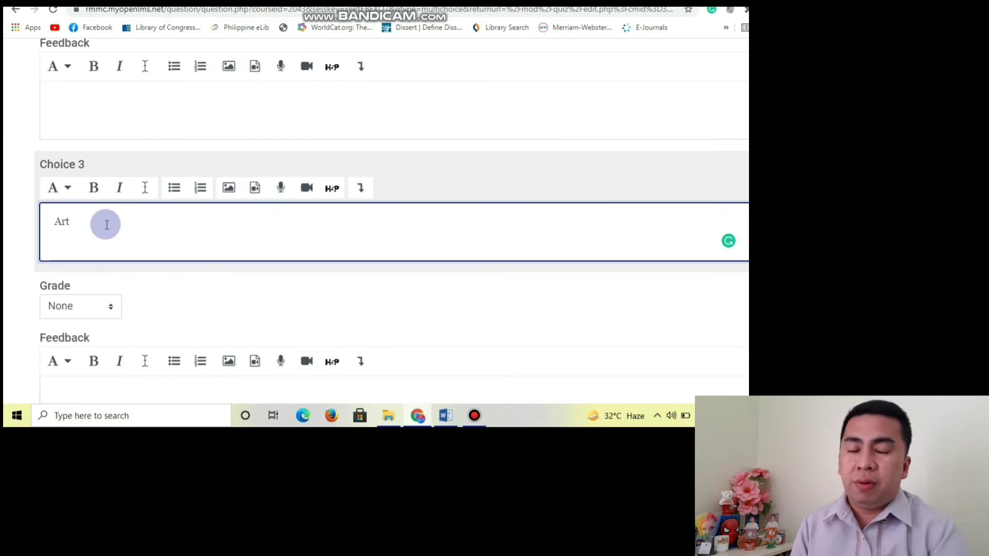
# Copy the option "Nonrepresentational" of item 1 from the Word document into Choice 4.
pyautogui.scroll(-6, 106, 224)
pyautogui.click(106, 224)
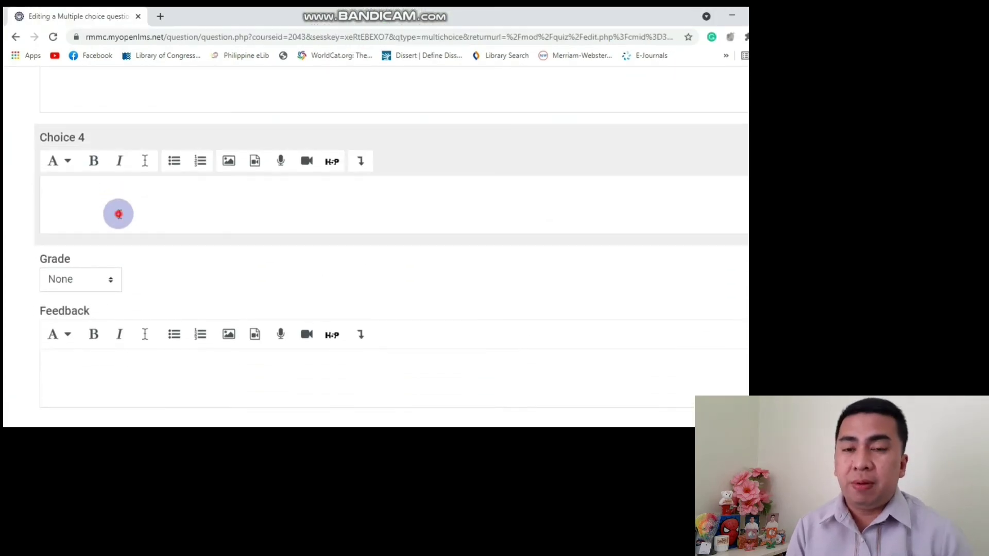
pyautogui.click(446, 415)
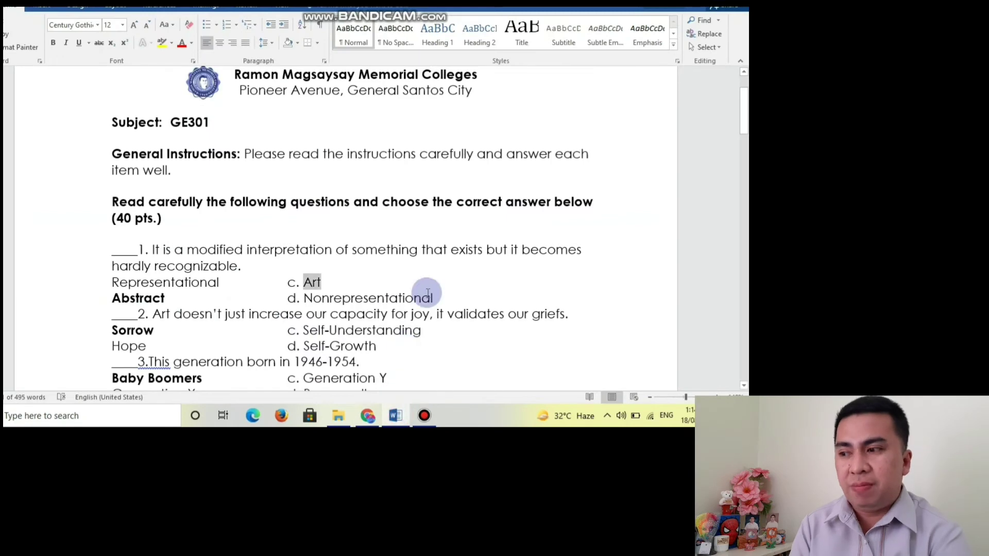
pyautogui.moveTo(434, 299); pyautogui.dragTo(308, 300)
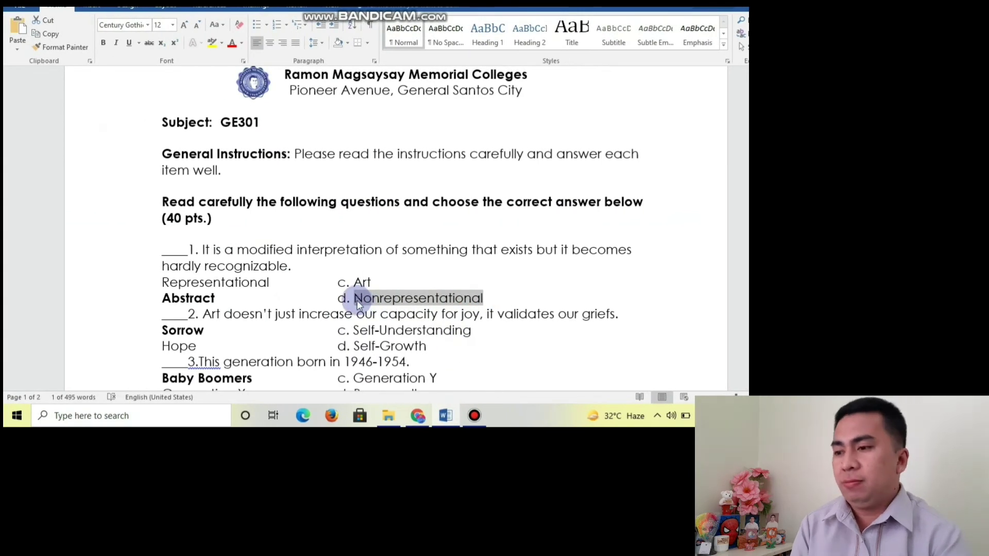
pyautogui.hotkey('alt', 'Tab')
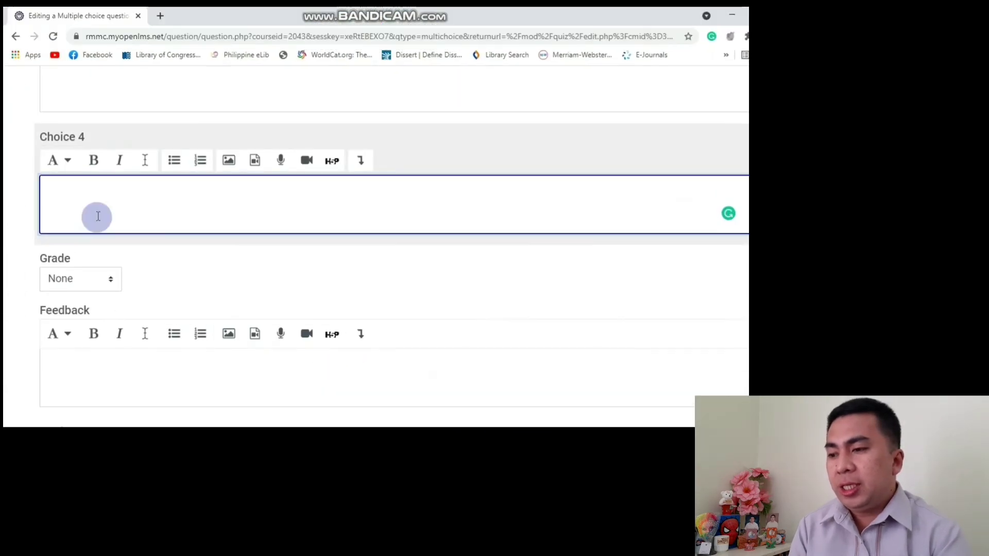
pyautogui.click(96, 209)
# Mark Choice 2, "Abstract", as the correct answer by setting its grade to 100%.
pyautogui.scroll(7, 270, 276)
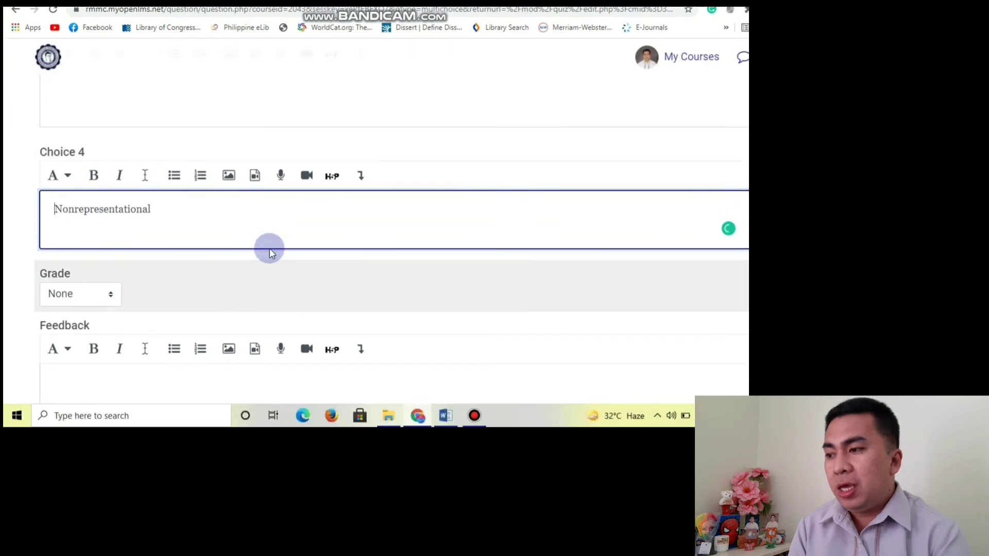
pyautogui.scroll(4, 258, 241)
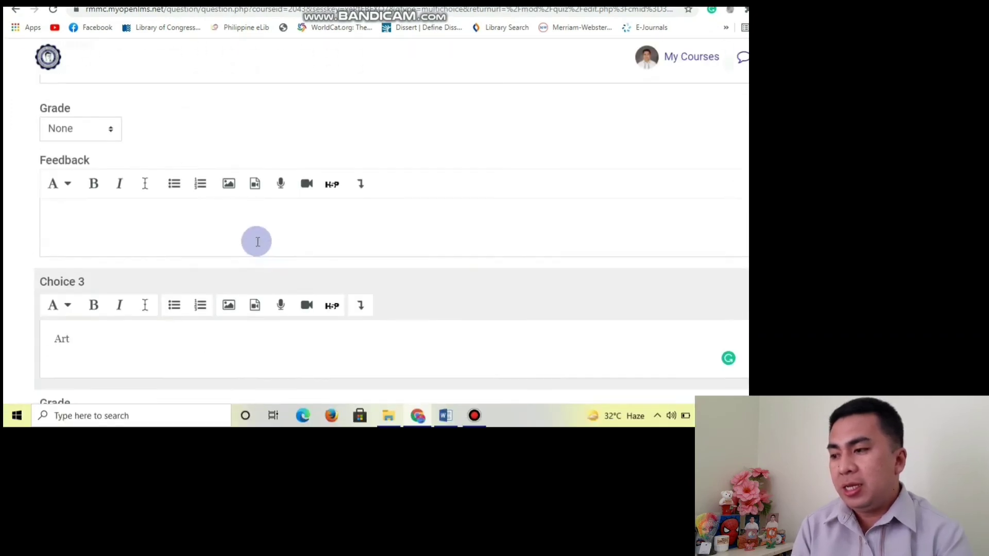
pyautogui.scroll(2, 258, 241)
pyautogui.click(91, 220)
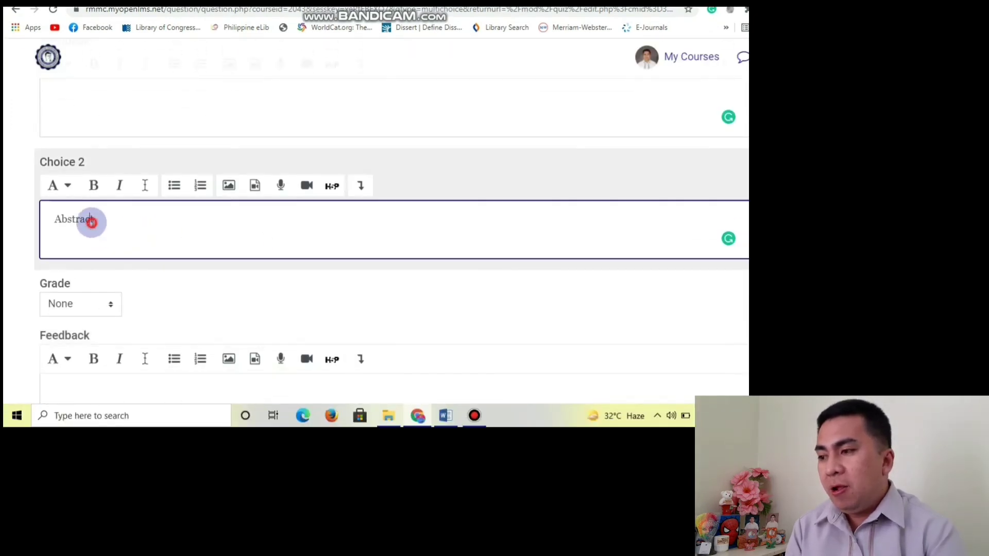
pyautogui.scroll(-1, 180, 221)
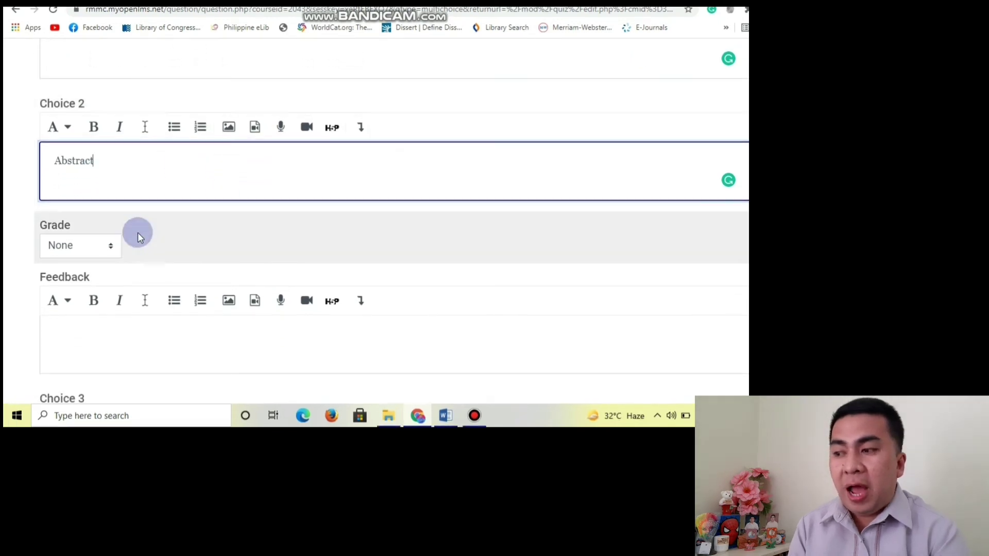
pyautogui.click(110, 246)
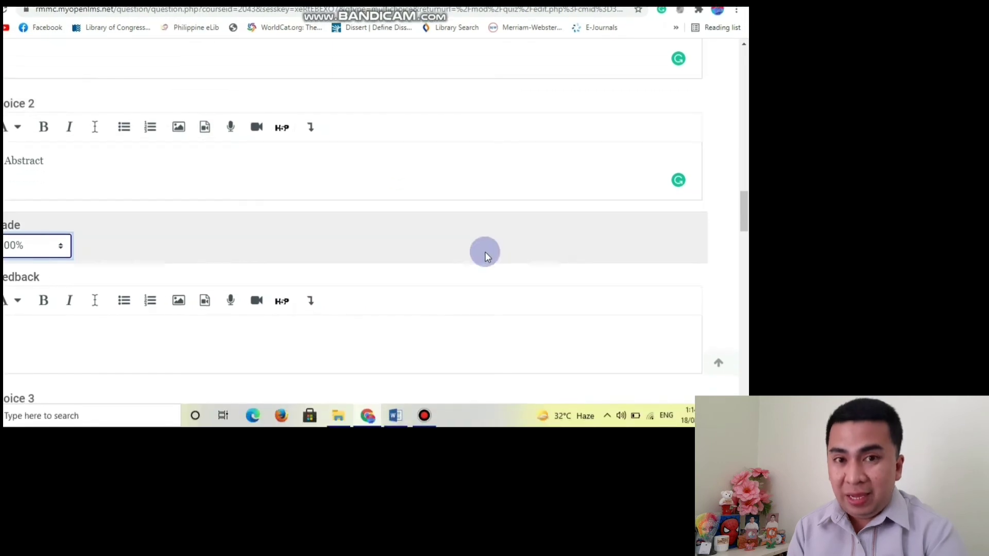
# Leave the remaining choices and feedback blank and save the multiple choice question to the quiz.
pyautogui.scroll(-5, 535, 280)
pyautogui.scroll(-5, 485, 252)
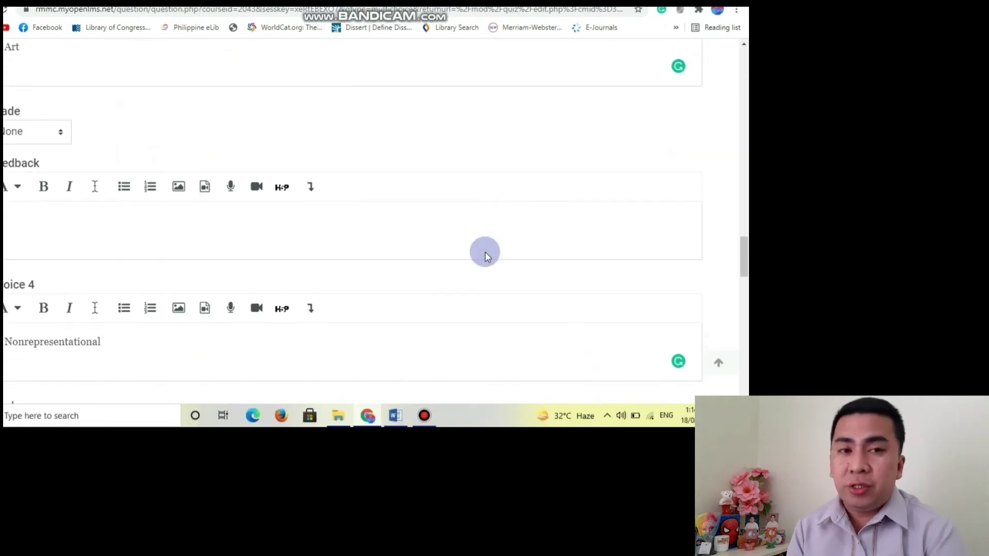
pyautogui.scroll(-6, 485, 252)
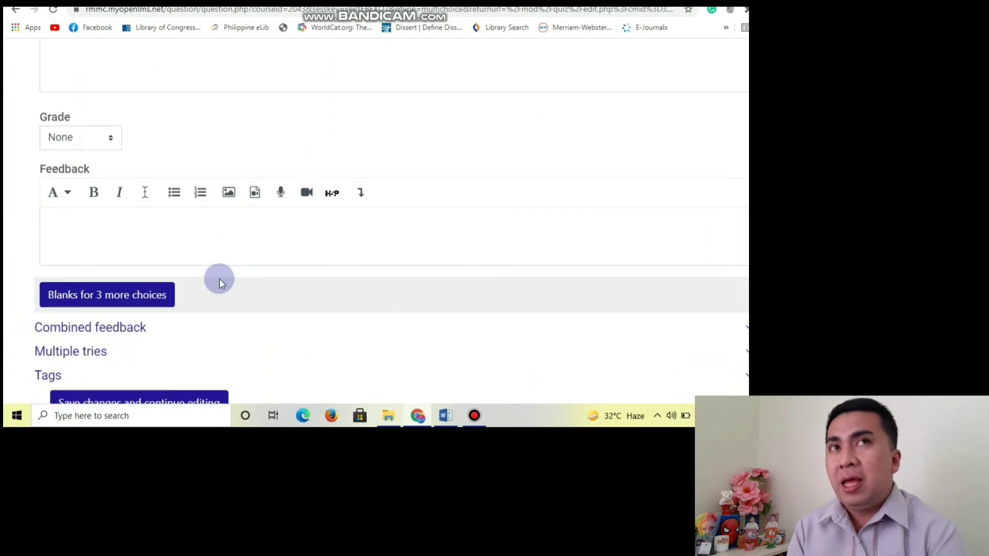
pyautogui.scroll(-4, 307, 286)
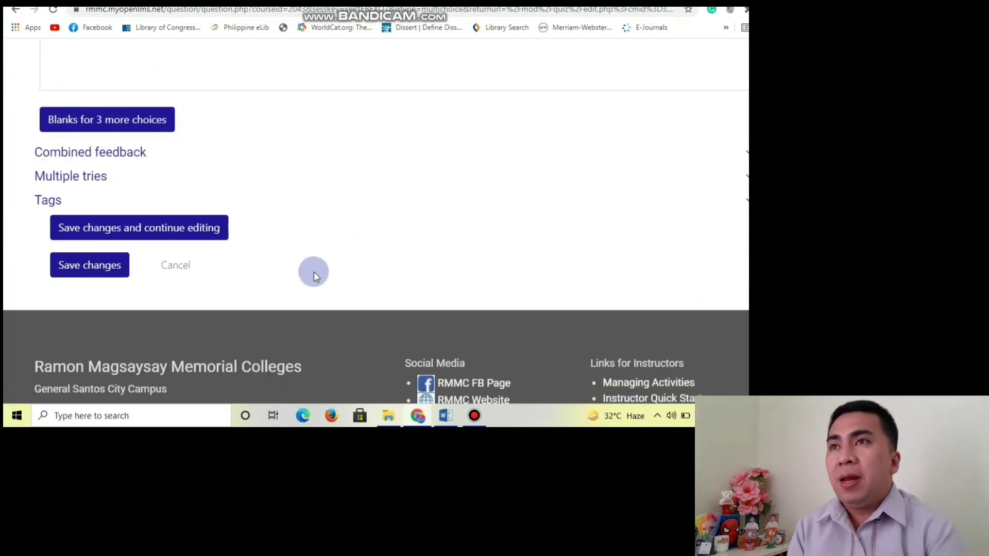
pyautogui.click(105, 268)
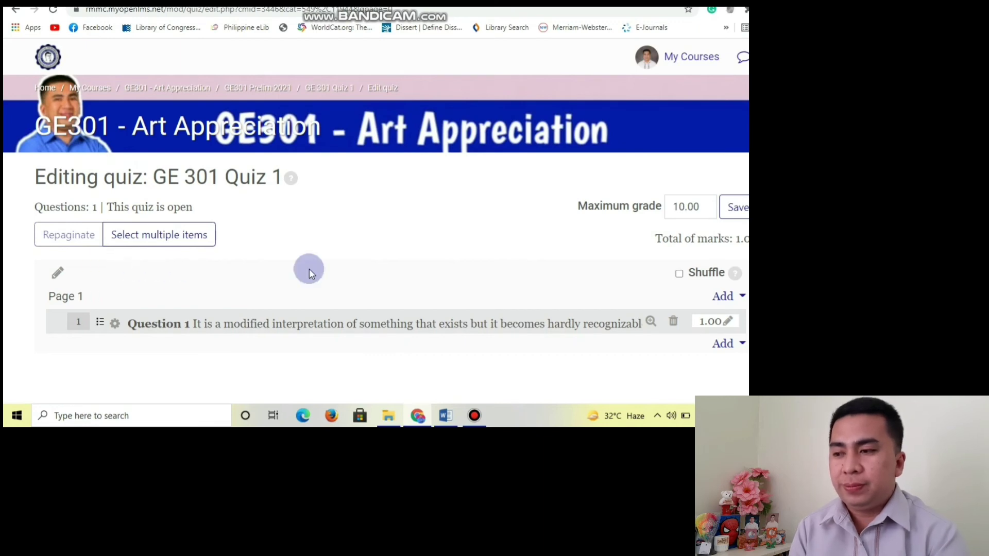
# Open the mark of Question 1 for editing in the quiz's question list and leave it without entering a value.
pyautogui.click(727, 320)
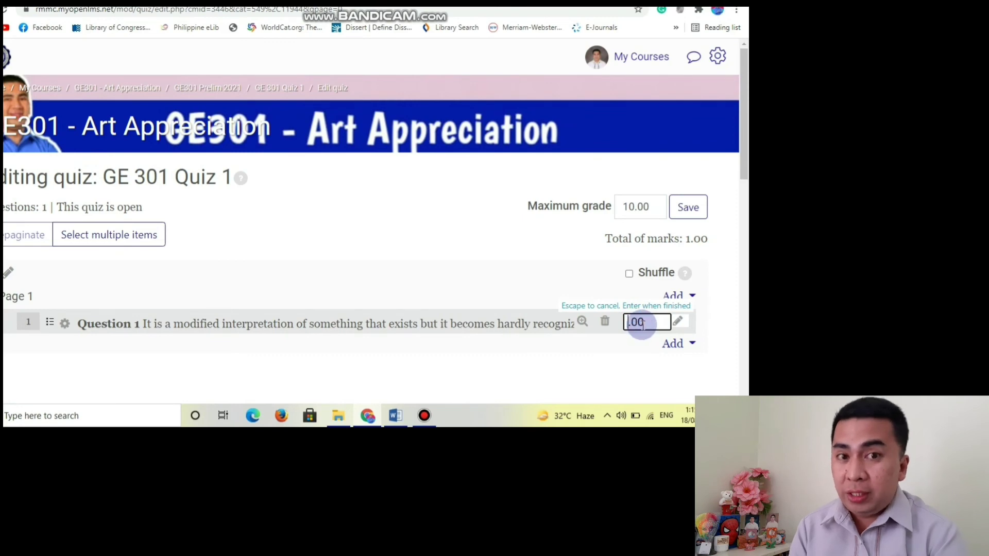
pyautogui.click(716, 322)
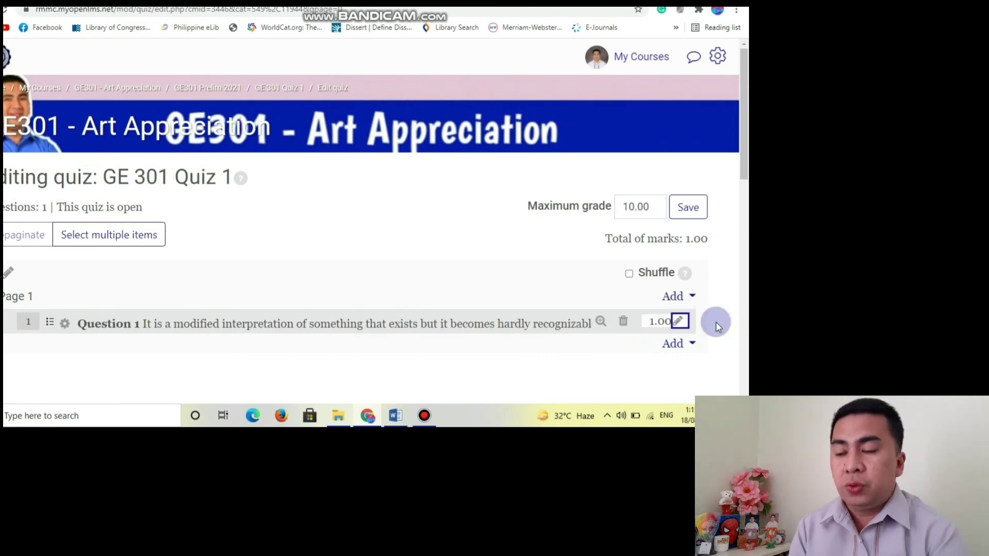
# Return to the GE301 - Art Appreciation course and review the GE301 Prelim 2021 section with its assignment and quiz.
pyautogui.scroll(-1, 718, 327)
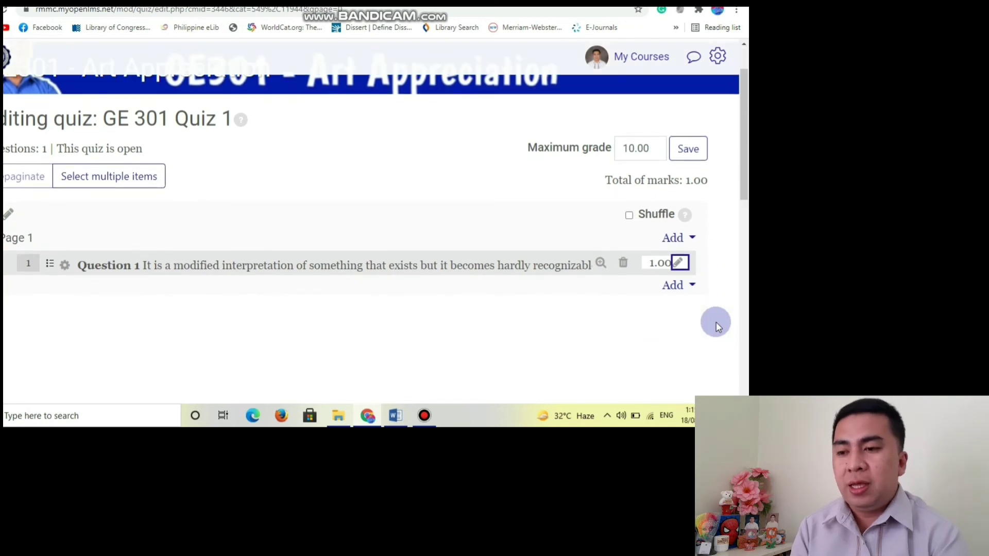
pyautogui.scroll(1, 714, 323)
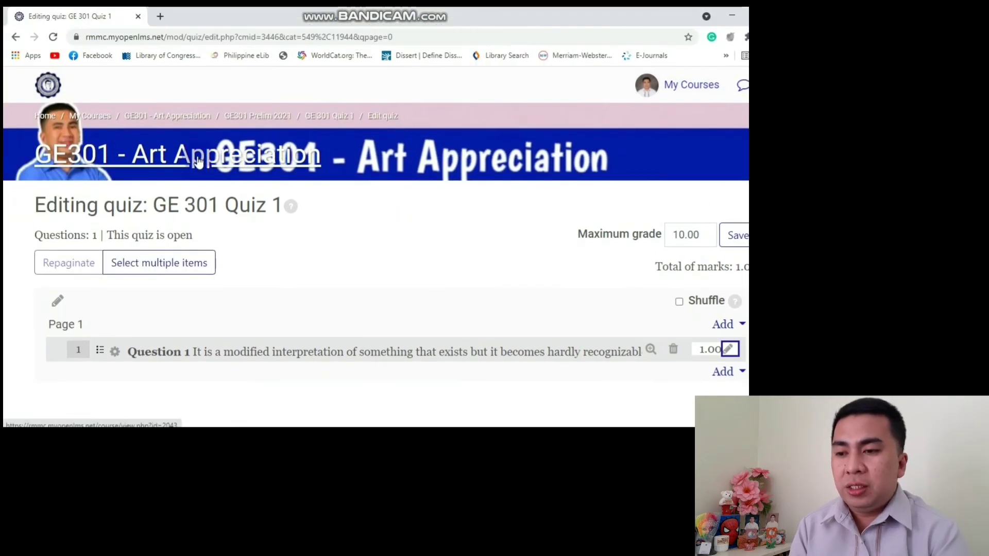
pyautogui.click(198, 162)
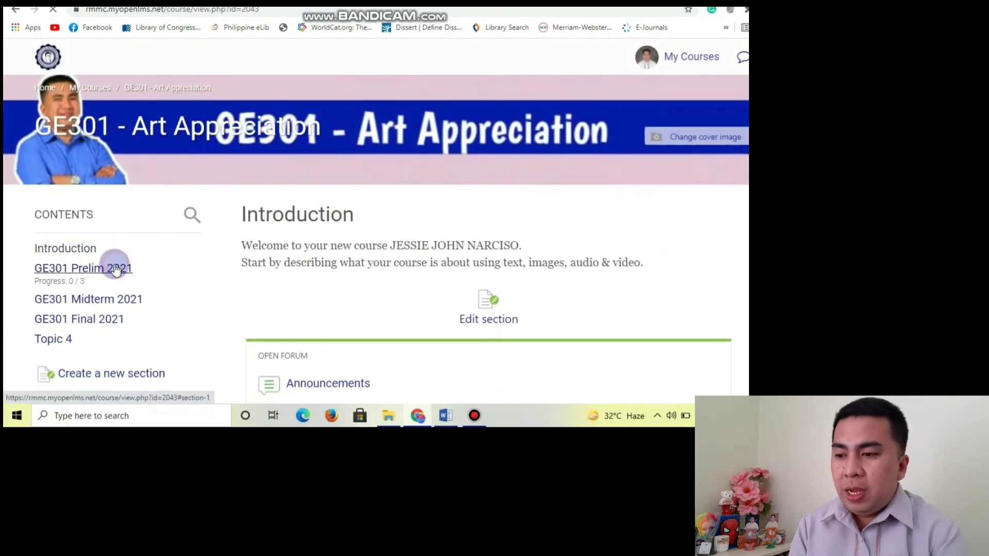
pyautogui.click(115, 269)
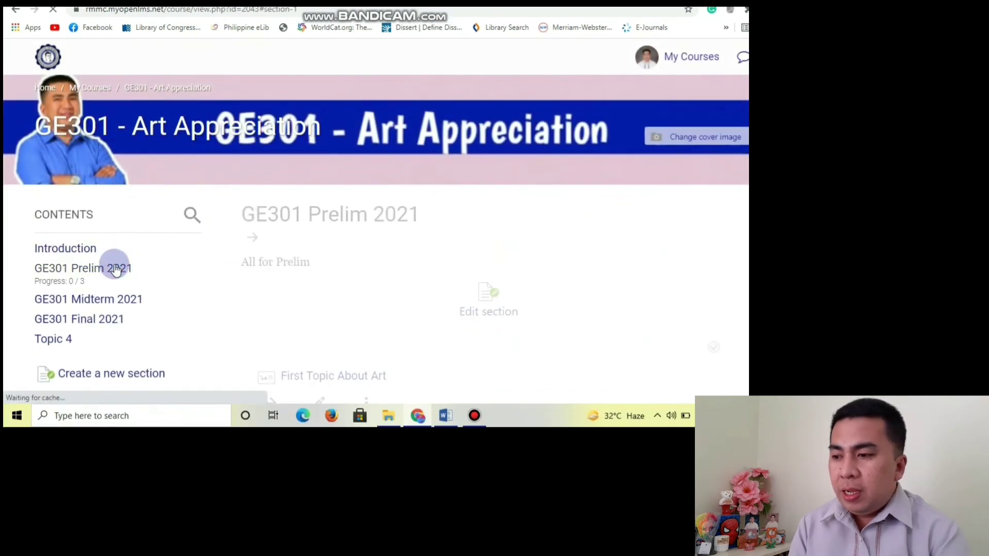
pyautogui.scroll(-2, 601, 282)
pyautogui.scroll(-6, 647, 225)
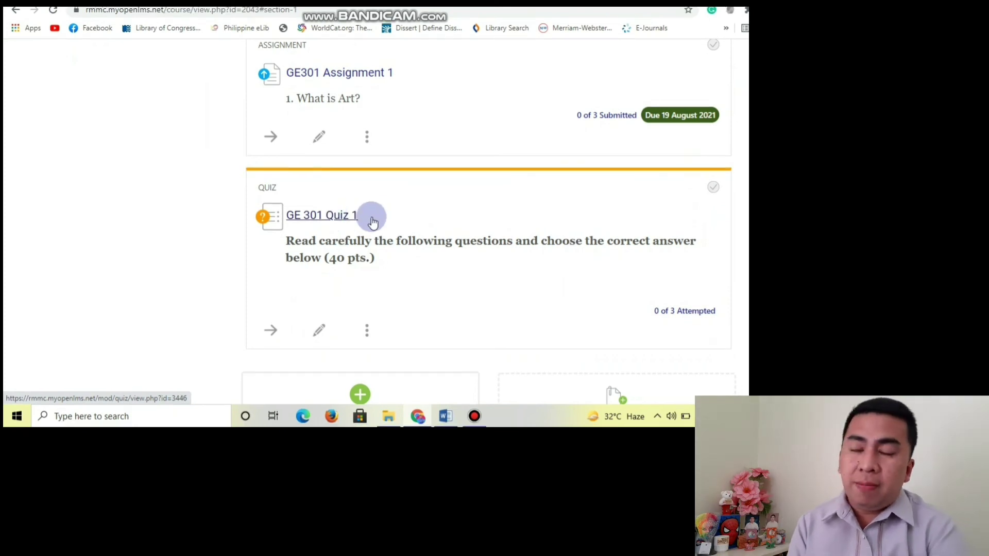
pyautogui.scroll(4, 718, 231)
pyautogui.scroll(3, 718, 231)
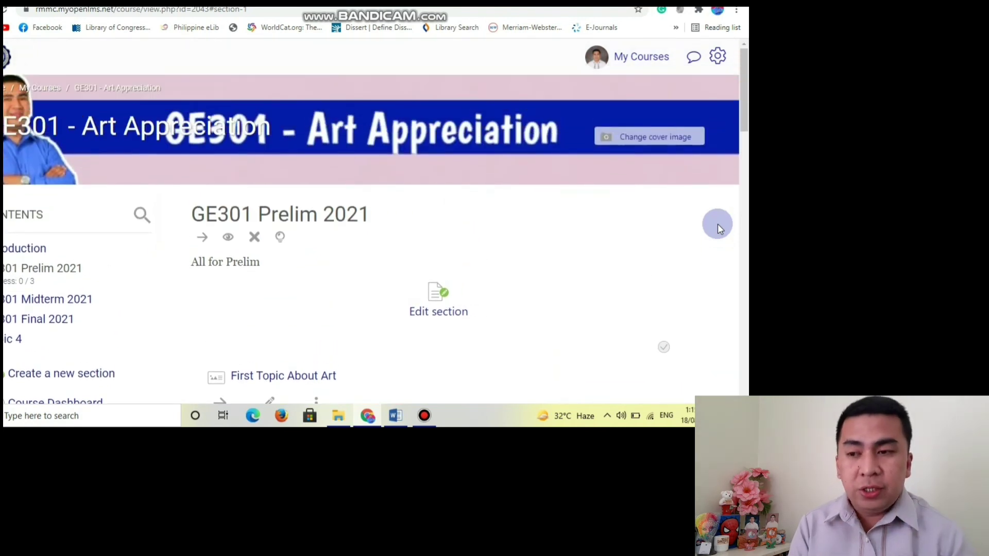
# Switch the course role to Student to preview the course as students see it.
pyautogui.click(717, 56)
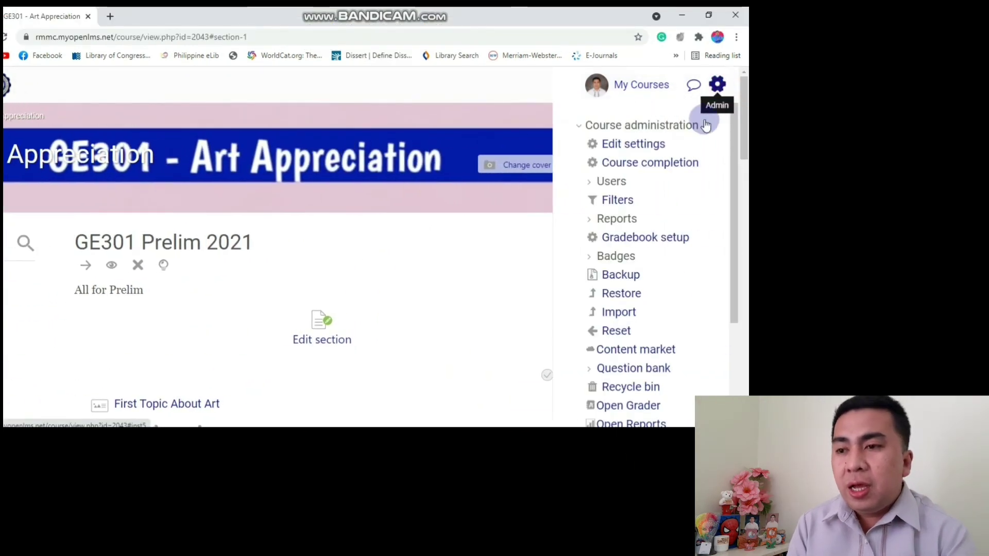
pyautogui.scroll(-3, 698, 217)
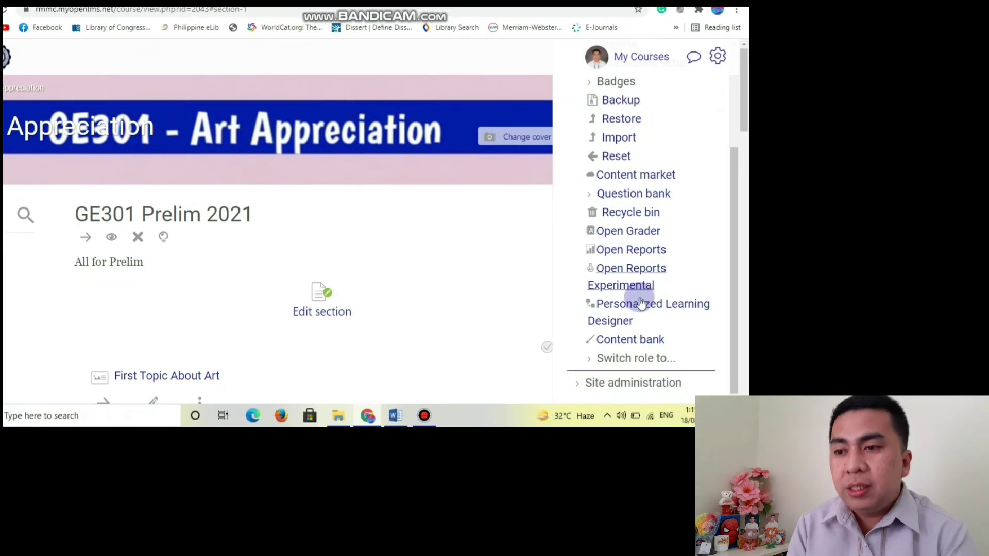
pyautogui.click(631, 368)
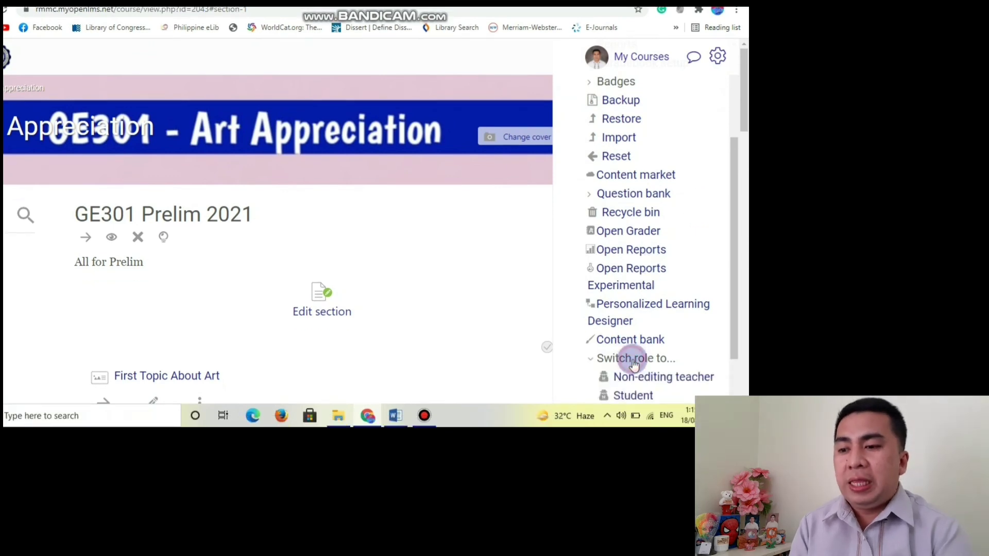
pyautogui.click(633, 395)
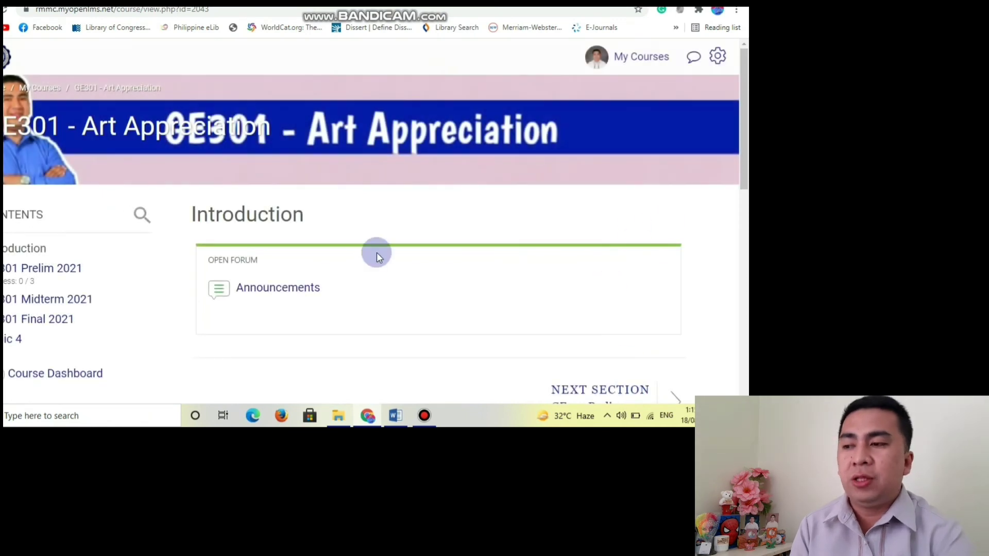
# Open GE301 Assignment 1 from the GE301 Prelim 2021 section and examine its student view, including the submission details.
pyautogui.click(46, 268)
pyautogui.scroll(-3, 658, 239)
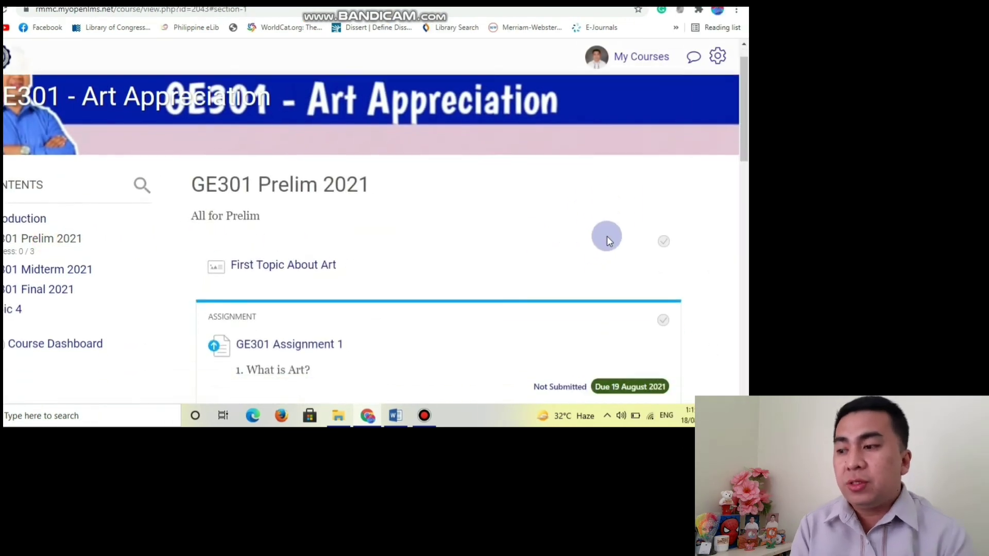
pyautogui.scroll(-1, 606, 235)
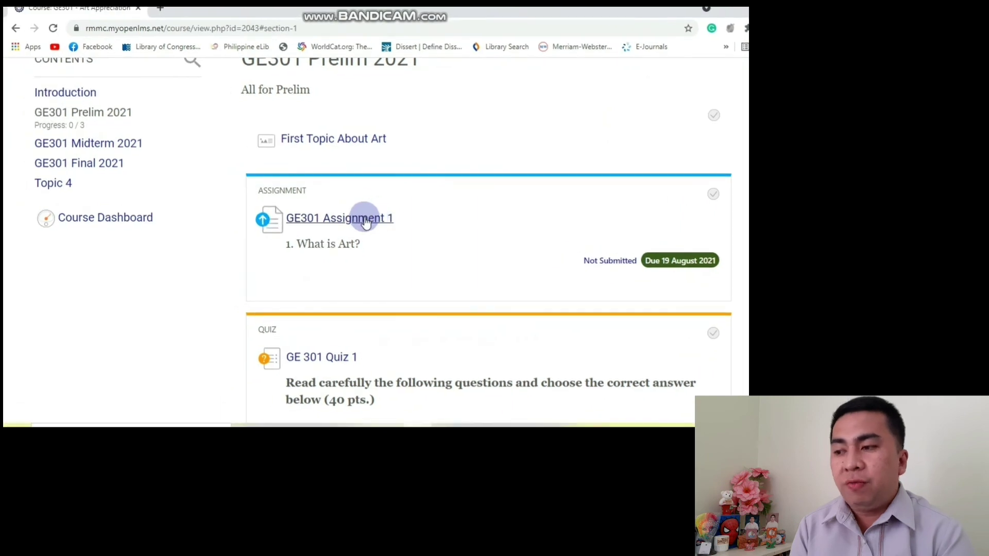
pyautogui.click(313, 198)
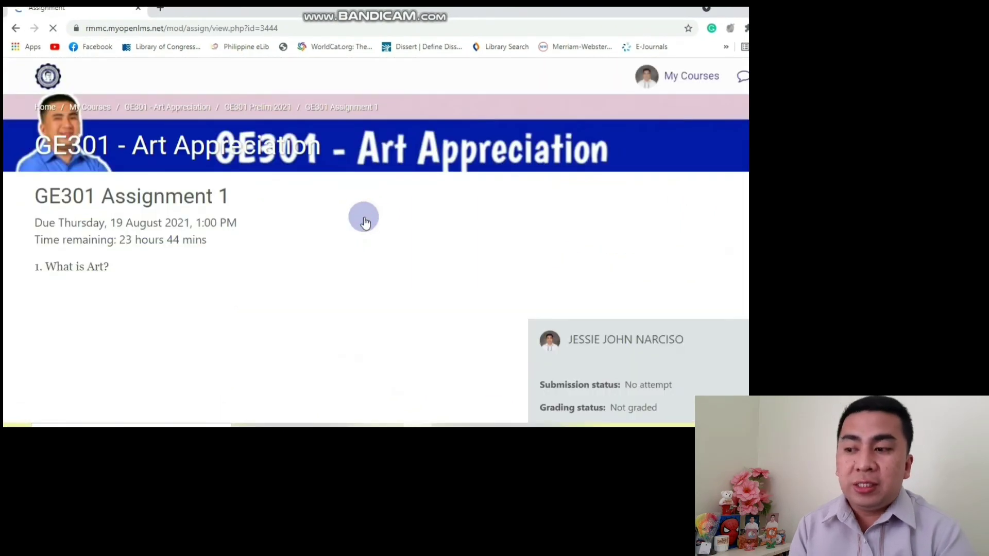
pyautogui.scroll(-3, 413, 220)
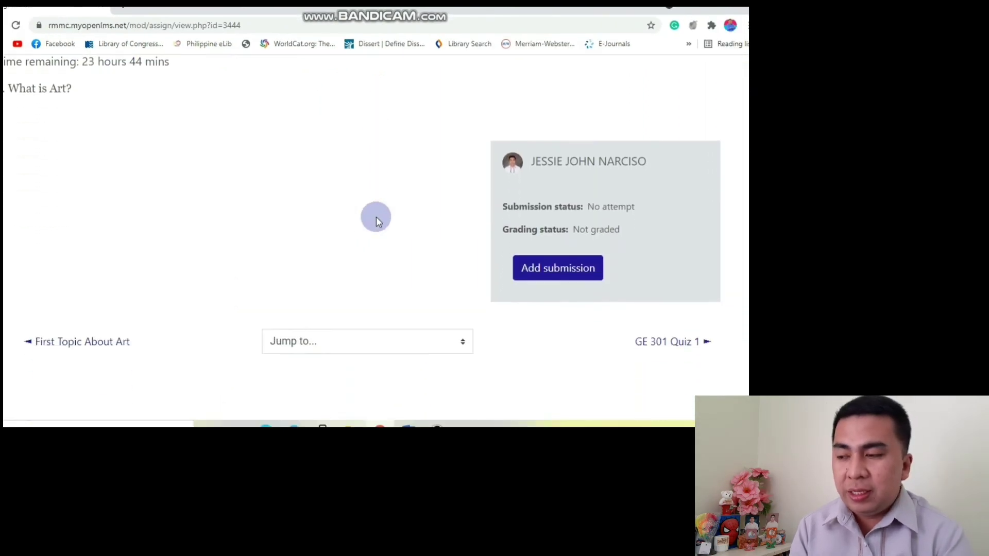
pyautogui.scroll(2, 376, 217)
pyautogui.scroll(1, 375, 217)
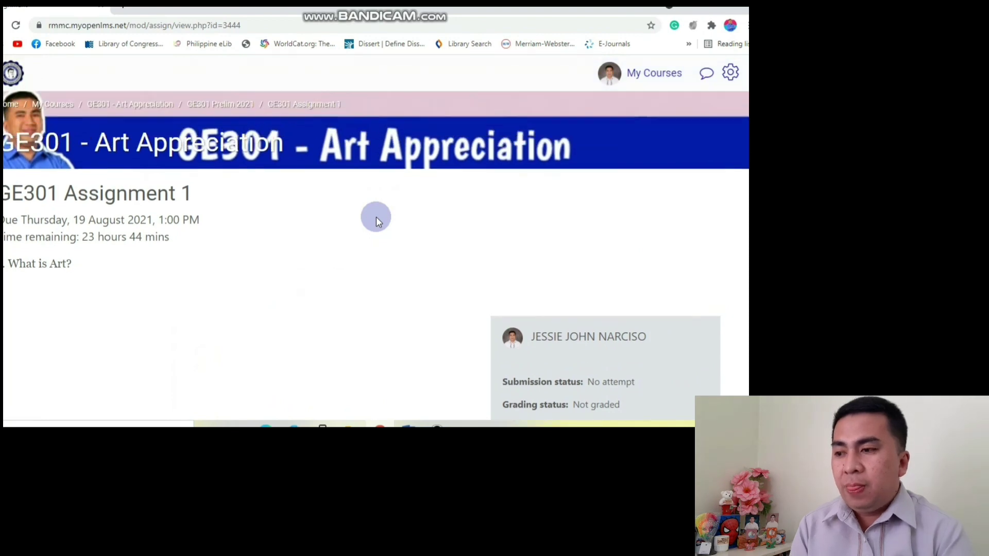
# Go back to the Prelim section and open GE 301 Quiz 1 to examine its student attempt page.
pyautogui.click(17, 38)
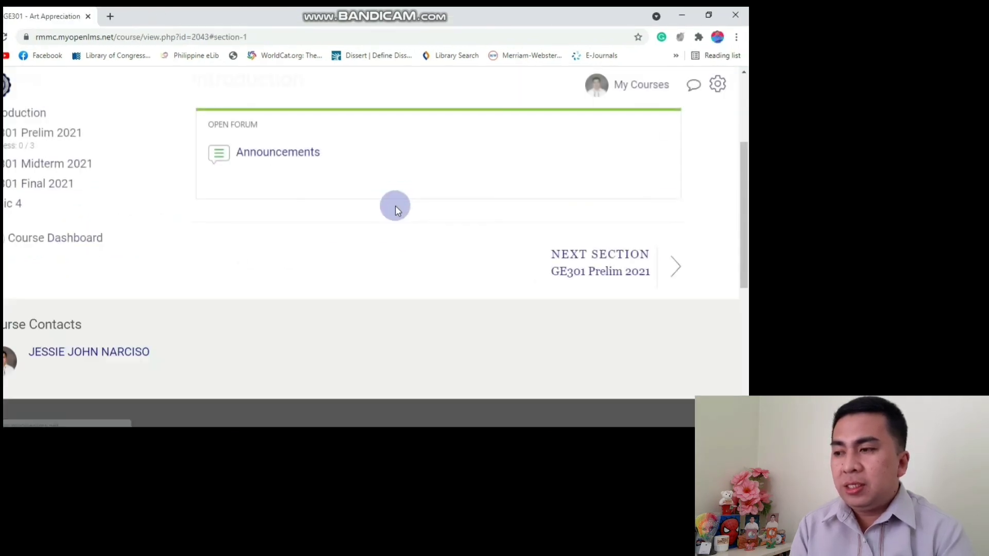
pyautogui.scroll(-6, 396, 209)
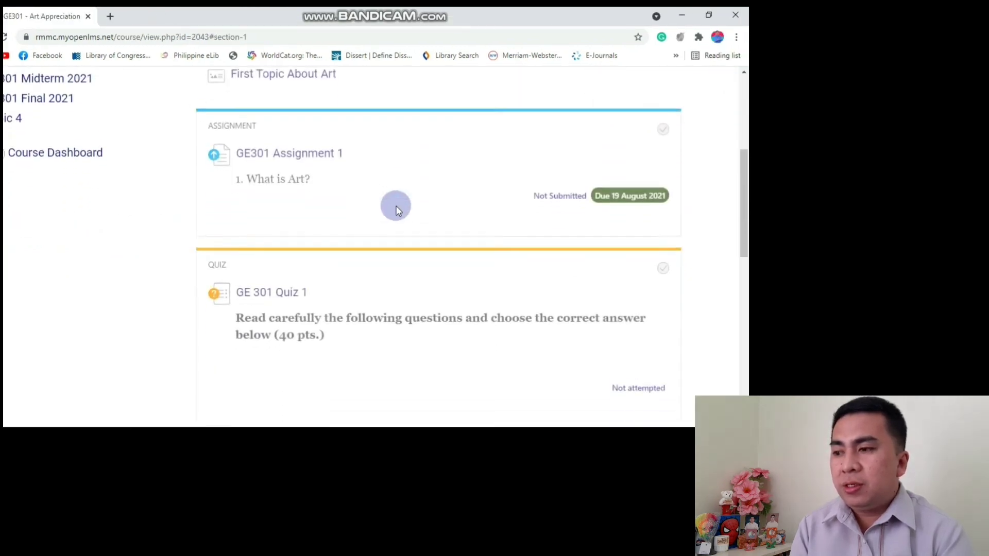
pyautogui.click(262, 231)
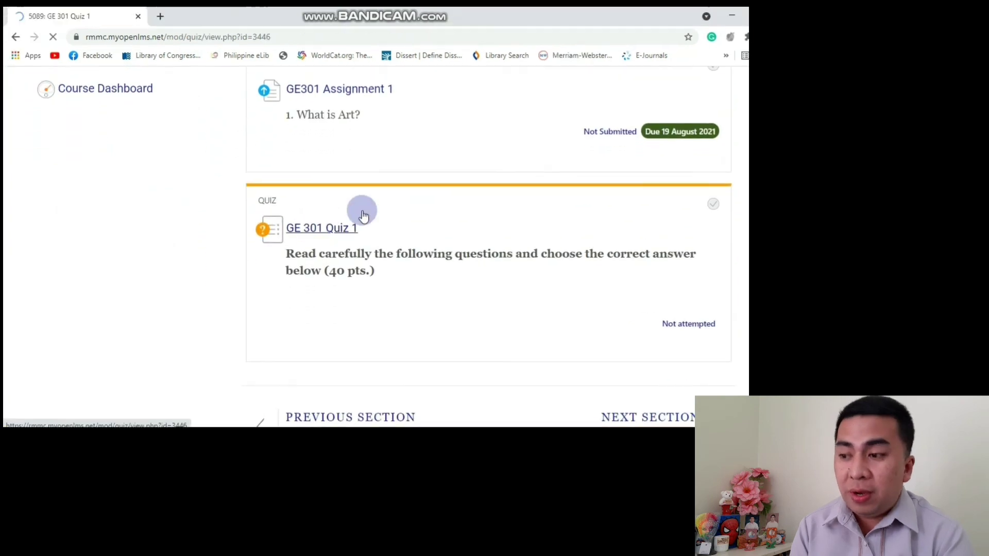
pyautogui.scroll(-1, 491, 218)
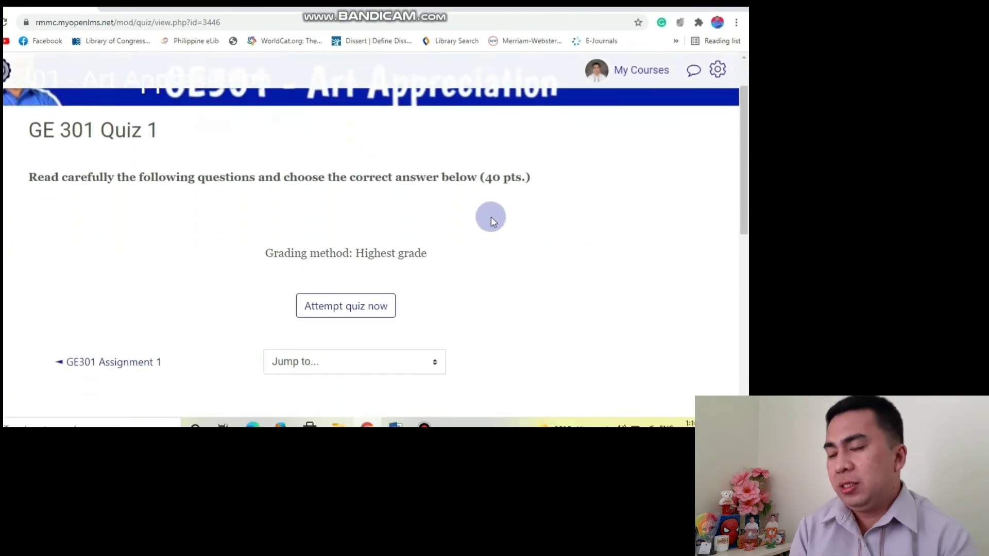
pyautogui.scroll(-2, 491, 218)
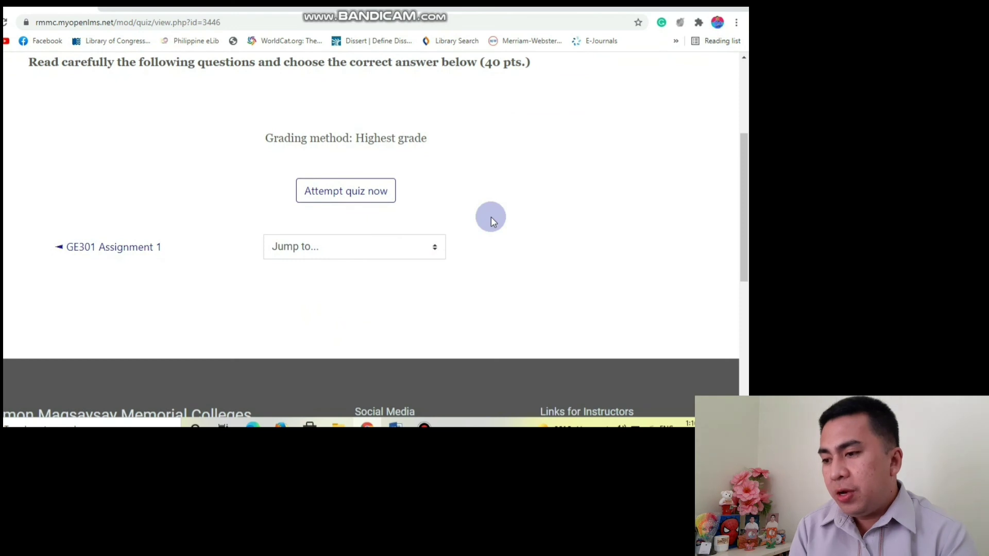
pyautogui.scroll(3, 491, 217)
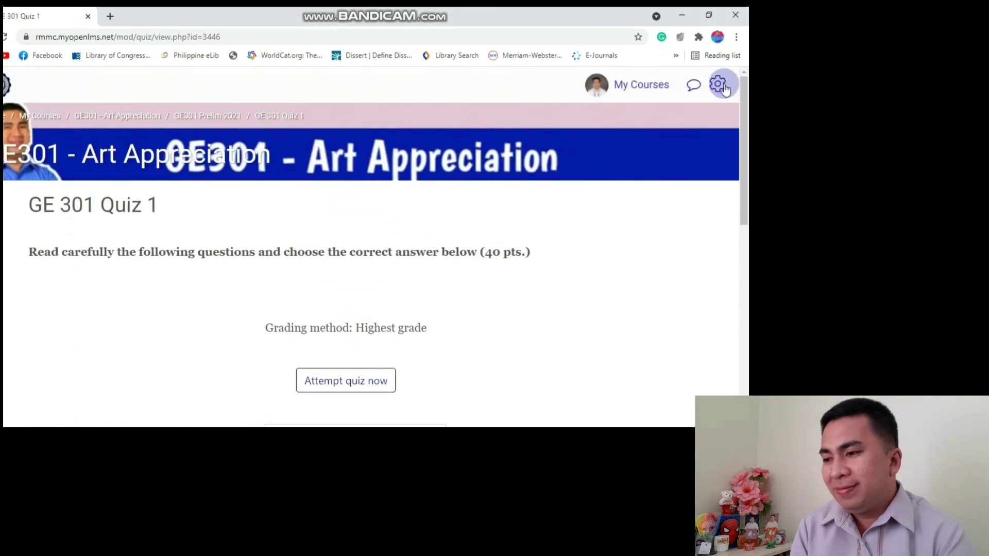
# Return to the normal role and look over the course's Introduction section.
pyautogui.click(718, 85)
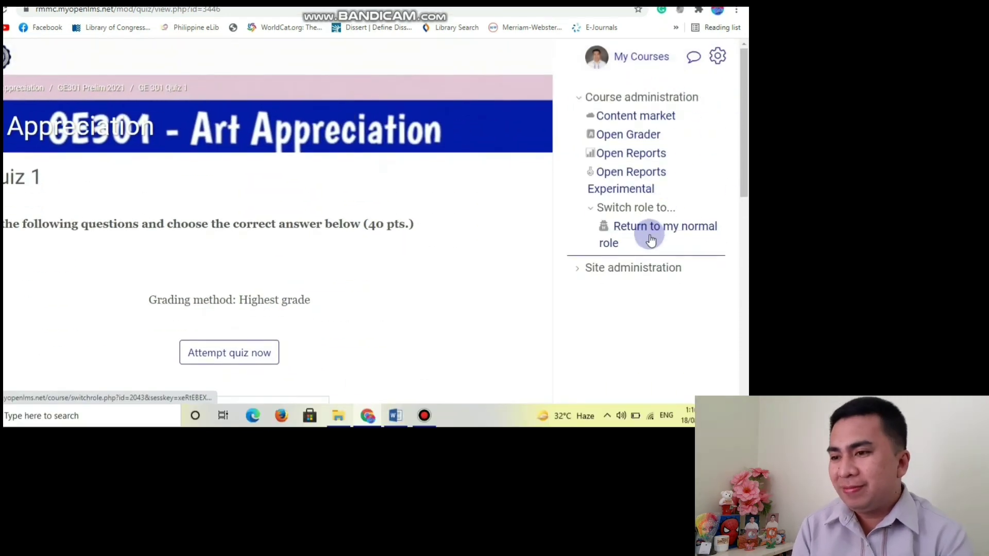
pyautogui.click(641, 227)
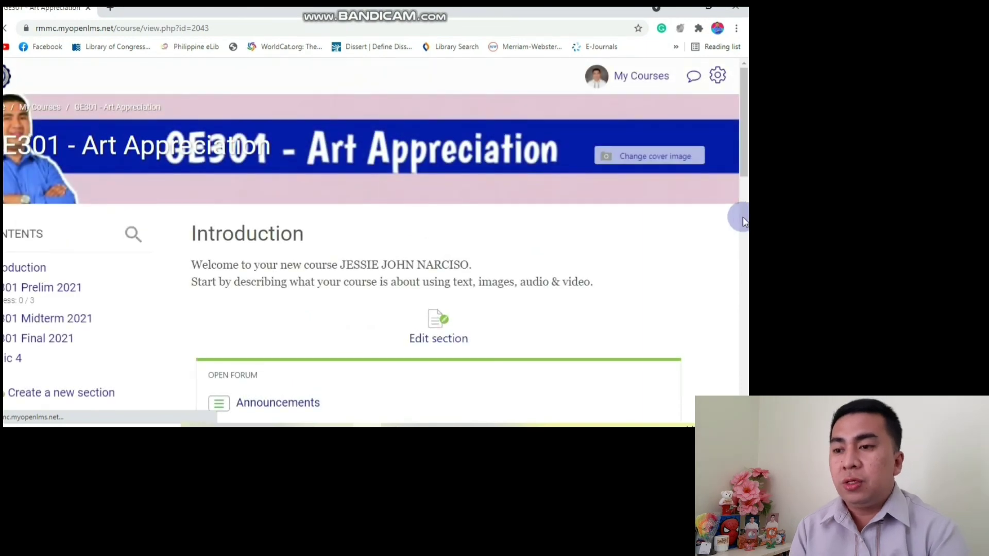
pyautogui.scroll(-3, 743, 221)
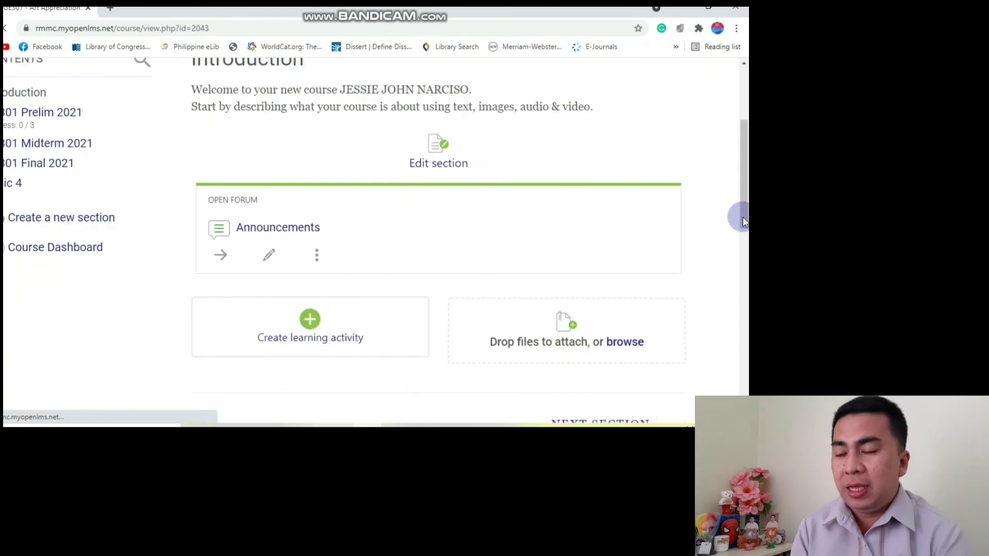
pyautogui.scroll(2, 743, 221)
pyautogui.scroll(1, 743, 222)
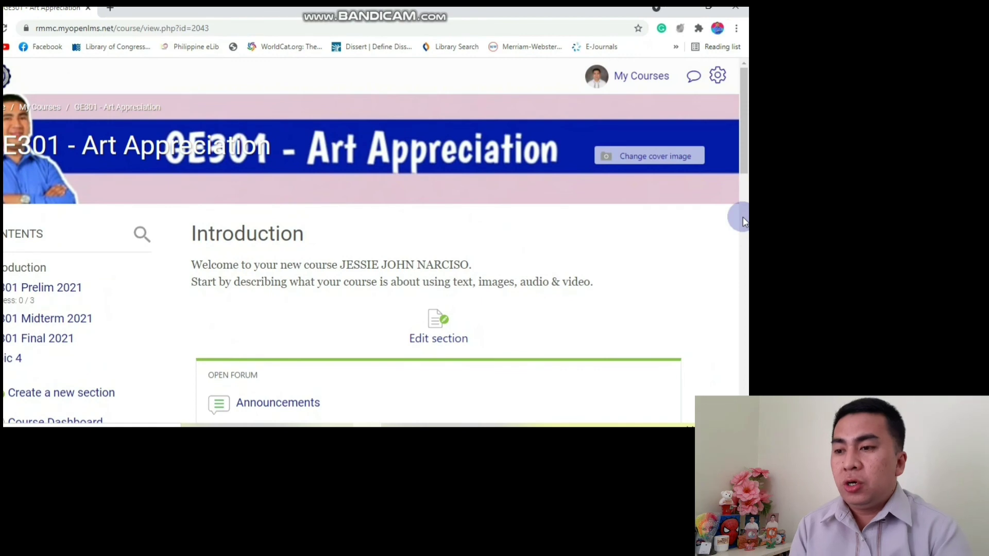